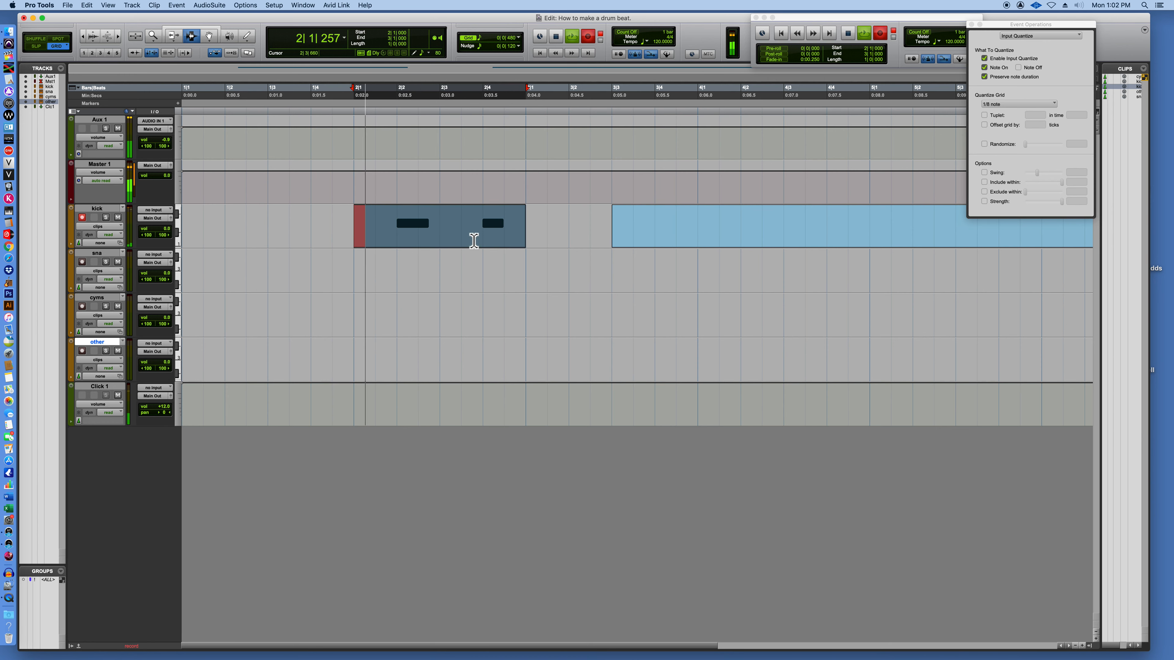
Adjust the kick track's volume to -0.0 and stop the loop recording on it.
{"action": "left_click", "coordinate": [157, 232]}
{"action": "left_click_drag", "start_coordinate": [157, 230], "coordinate": [158, 236]}
{"action": "key", "text": "space"}
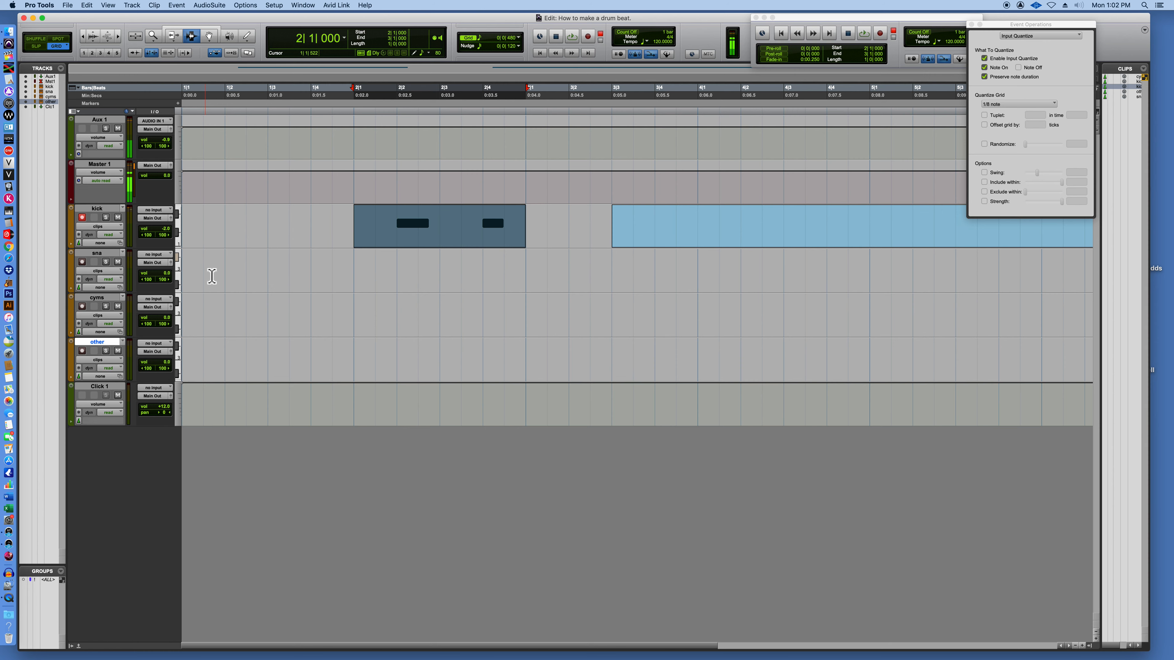
Record-enable the sns track and loop-record hits on beats 1 and 3 of bar 2.
{"action": "left_click", "coordinate": [83, 261]}
{"action": "left_click_drag", "start_coordinate": [357, 229], "coordinate": [525, 241]}
{"action": "key", "text": "super+space"}
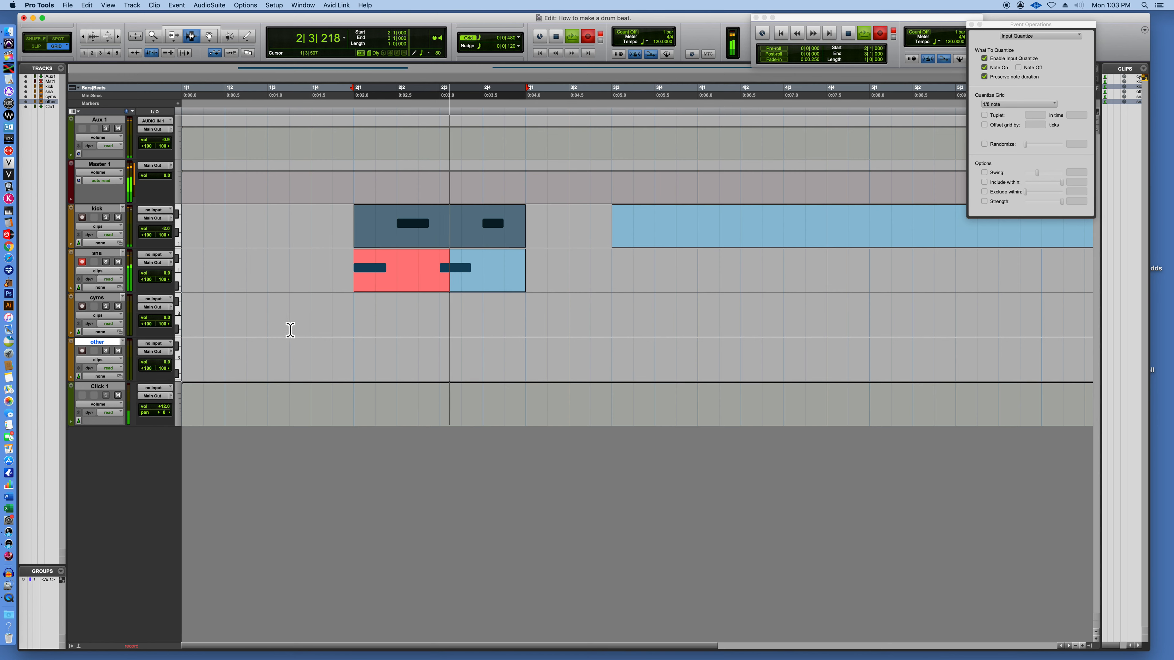
{"action": "key", "text": "space"}
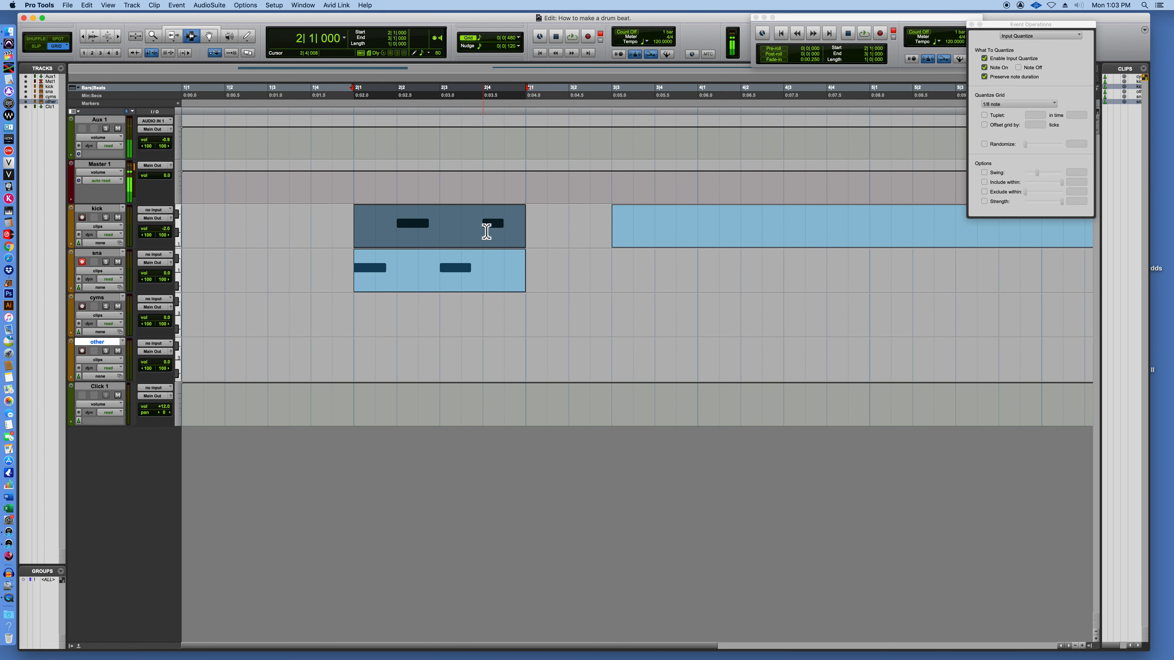
Examine the hits on beats 2 and 4 of the kick clip and listen to bar 2 looped with the sns clip.
{"action": "left_click_drag", "start_coordinate": [485, 231], "coordinate": [536, 231]}
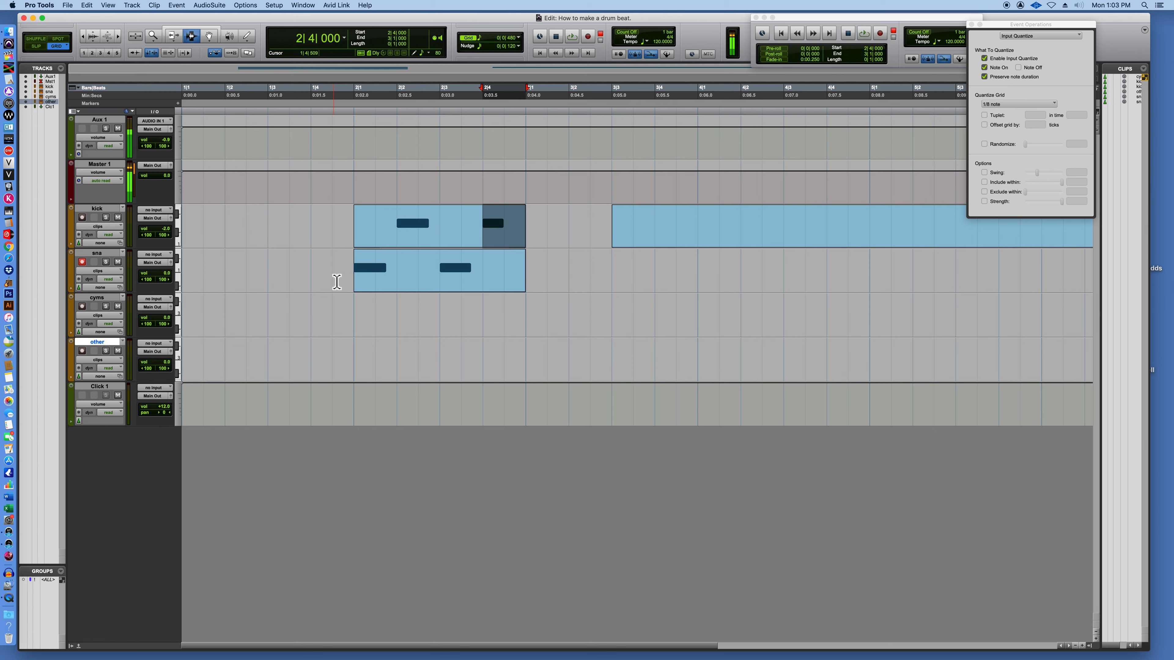
{"action": "left_click_drag", "start_coordinate": [400, 217], "coordinate": [542, 228]}
{"action": "left_click", "coordinate": [406, 222]}
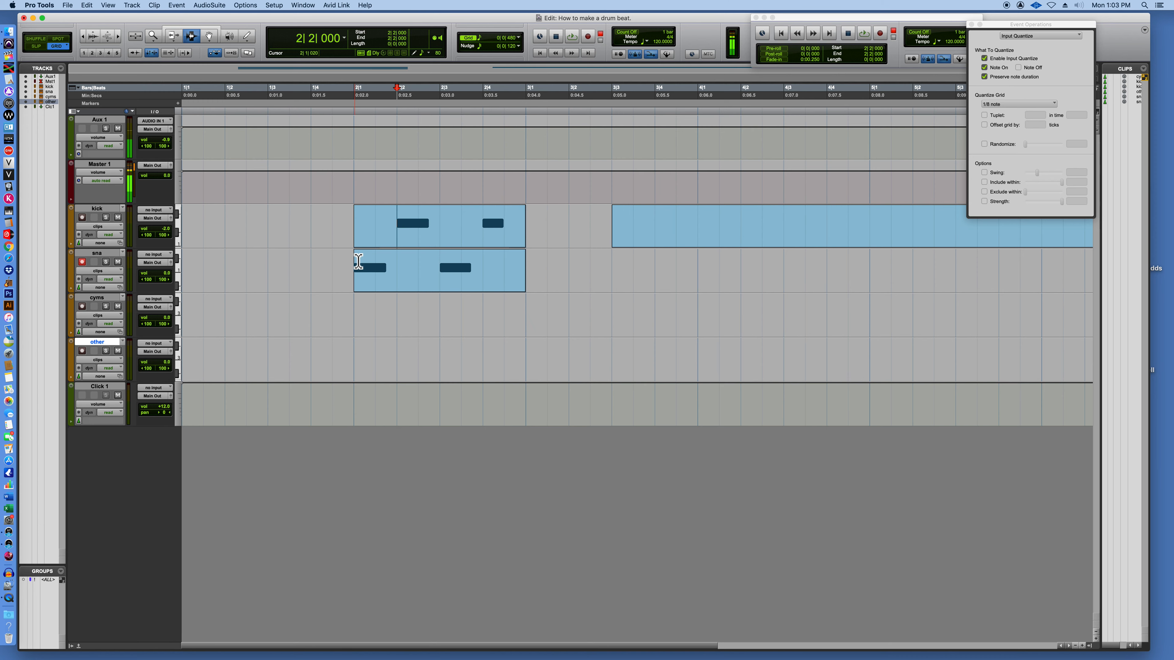
{"action": "left_click_drag", "start_coordinate": [357, 268], "coordinate": [538, 273]}
{"action": "key", "text": "space"}
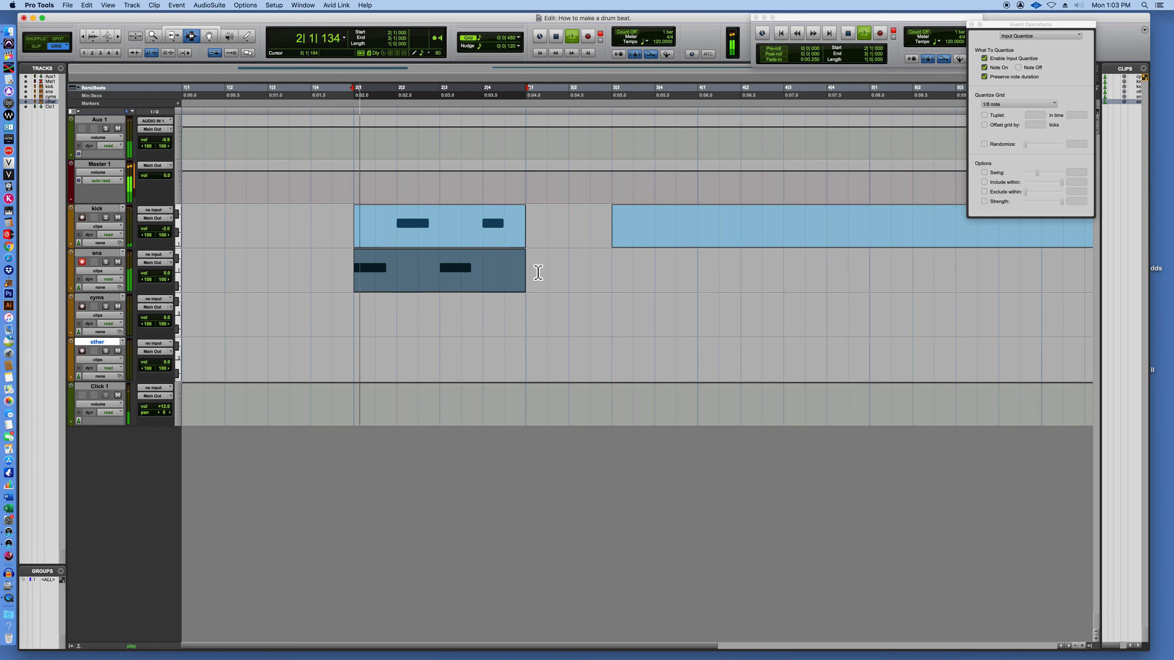
{"action": "key", "text": "space"}
Try loop-recording a quarter-note pattern on the cyms track in bar 2, and undo the take.
{"action": "left_click", "coordinate": [82, 261]}
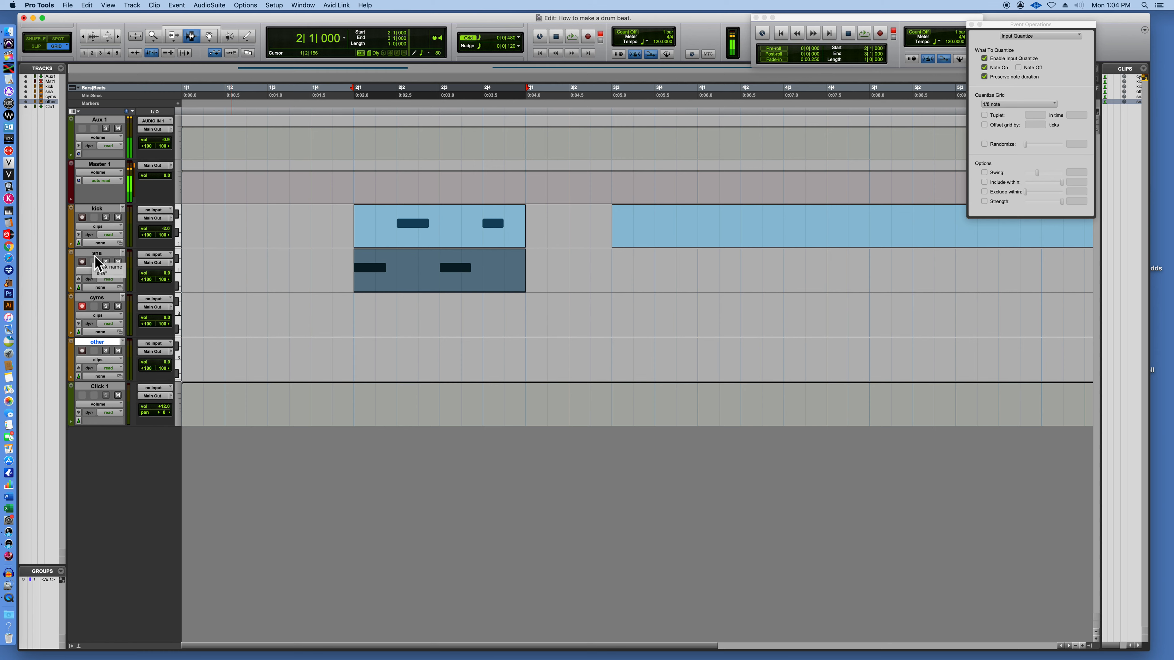
{"action": "key", "text": "super+space"}
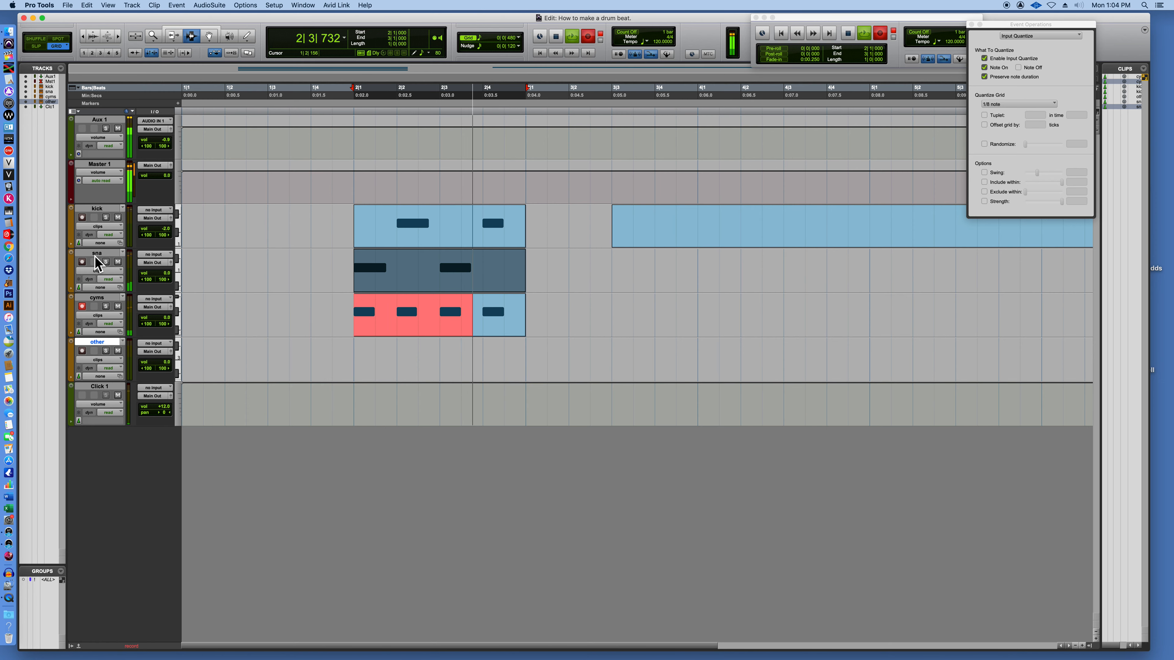
{"action": "key", "text": "space"}
{"action": "left_click", "coordinate": [536, 314]}
{"action": "key", "text": "super+z"}
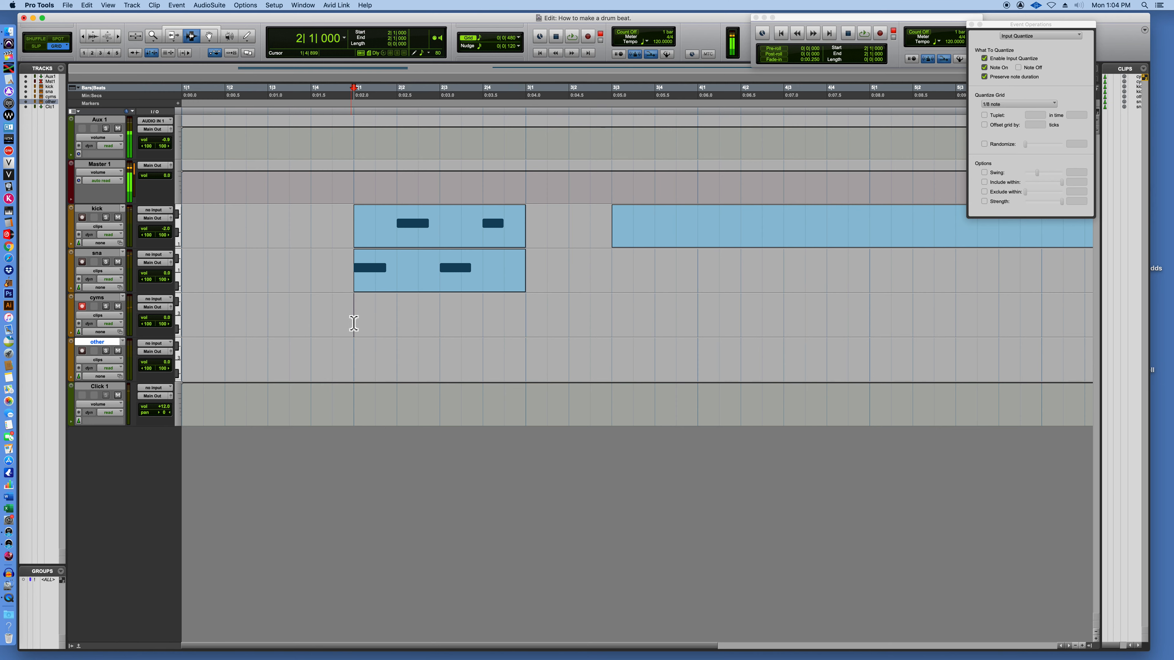
Try loop-recording a steady eighth-note pattern on the cyms track in bar 2, and undo the take.
{"action": "left_click_drag", "start_coordinate": [356, 316], "coordinate": [522, 315]}
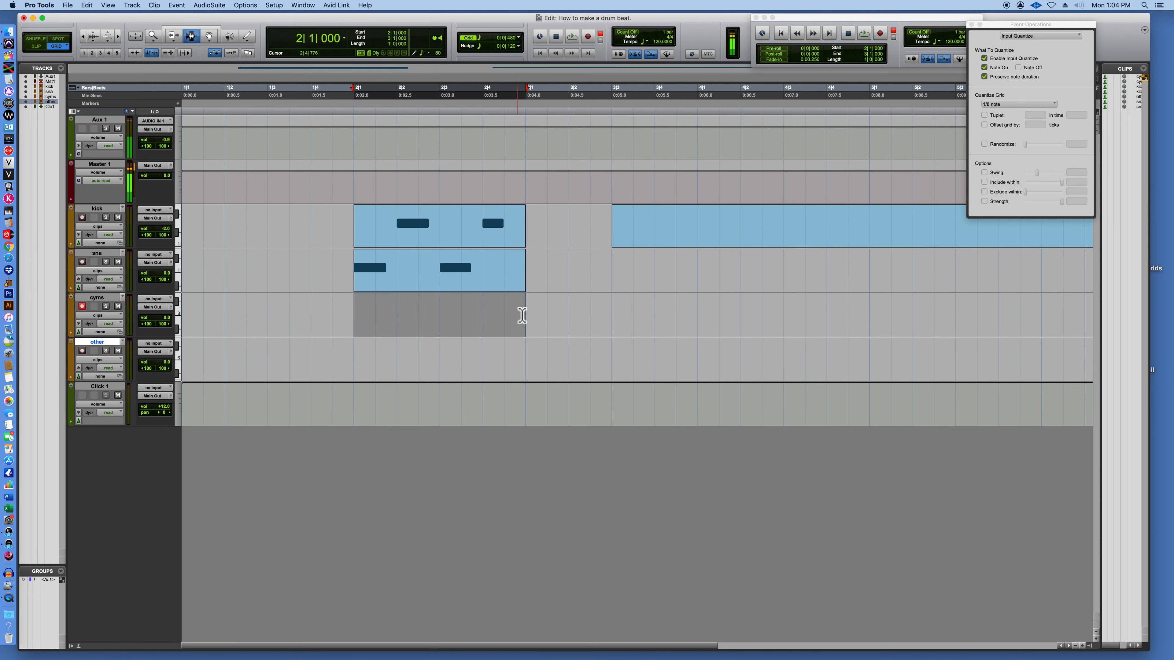
{"action": "key", "text": "super+space"}
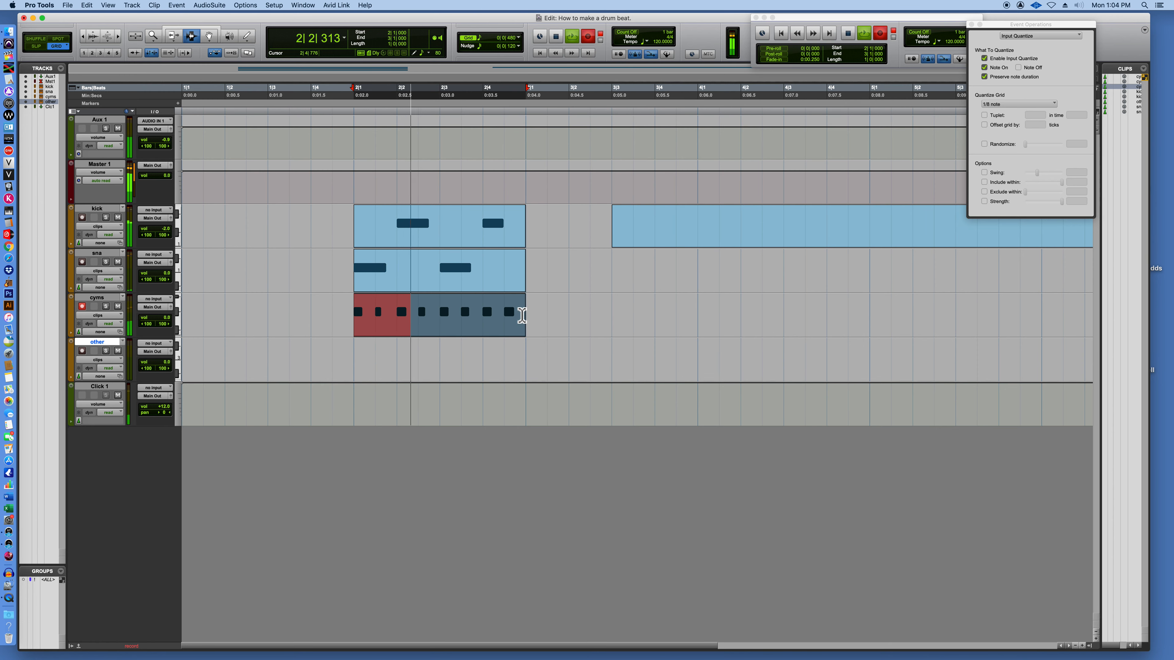
{"action": "key", "text": "space"}
{"action": "left_click_drag", "start_coordinate": [556, 319], "coordinate": [356, 326]}
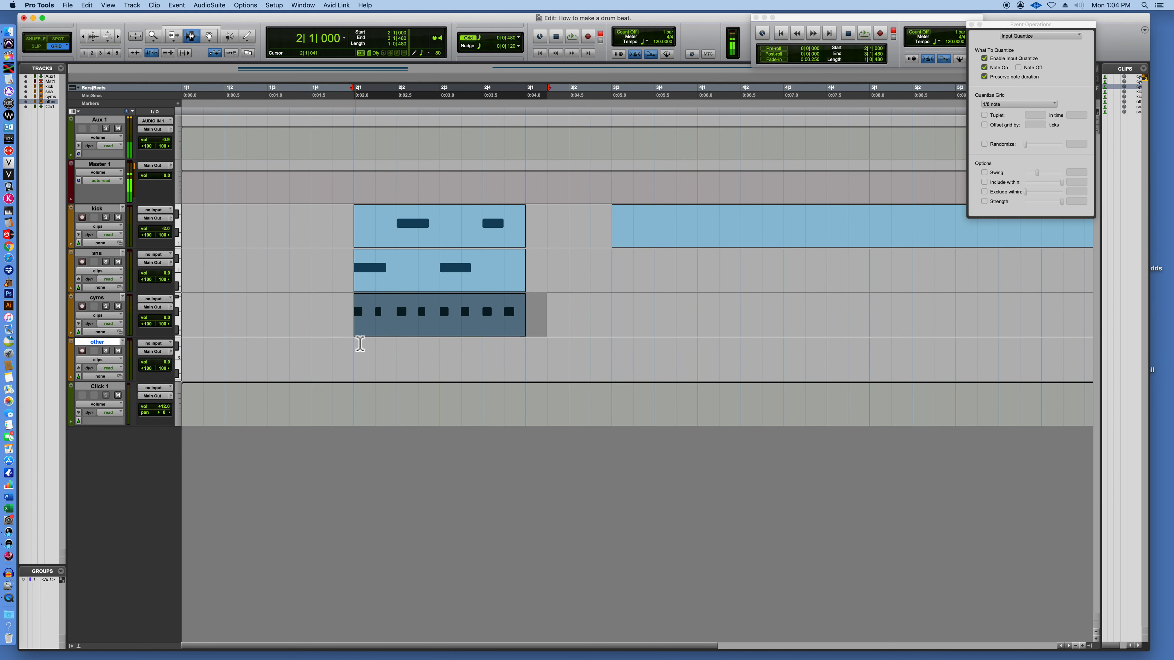
{"action": "key", "text": "super+z"}
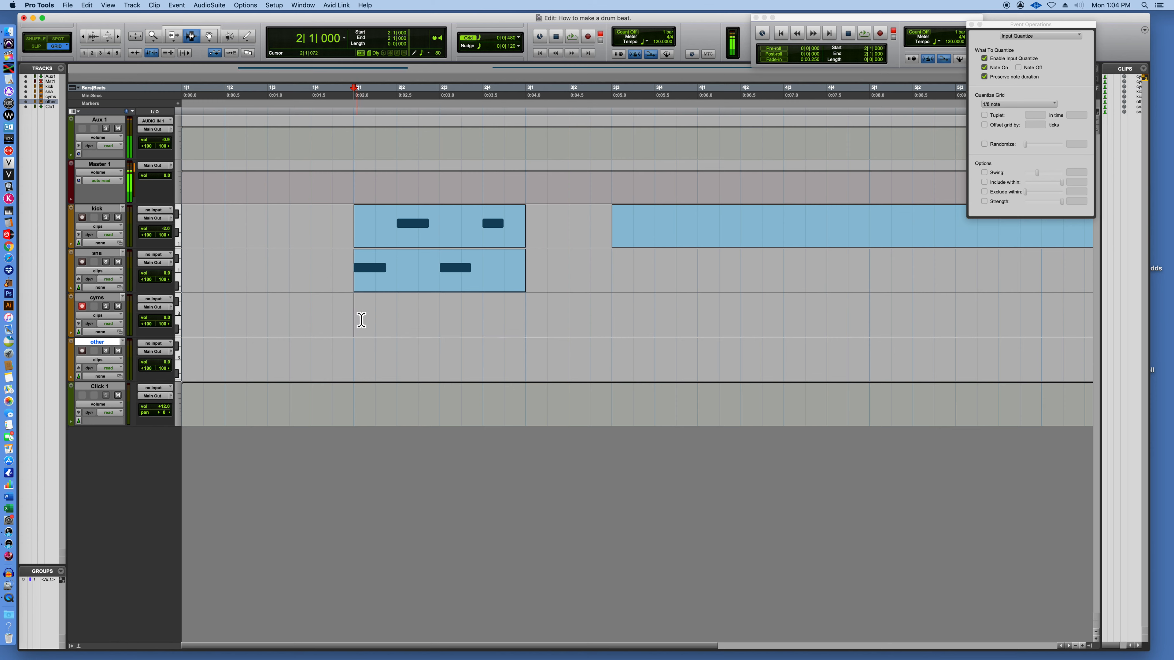
Loop-record eighth notes plus a long cymbal note starting on beat 1 on the cyms track in bar 2.
{"action": "left_click_drag", "start_coordinate": [359, 319], "coordinate": [527, 319]}
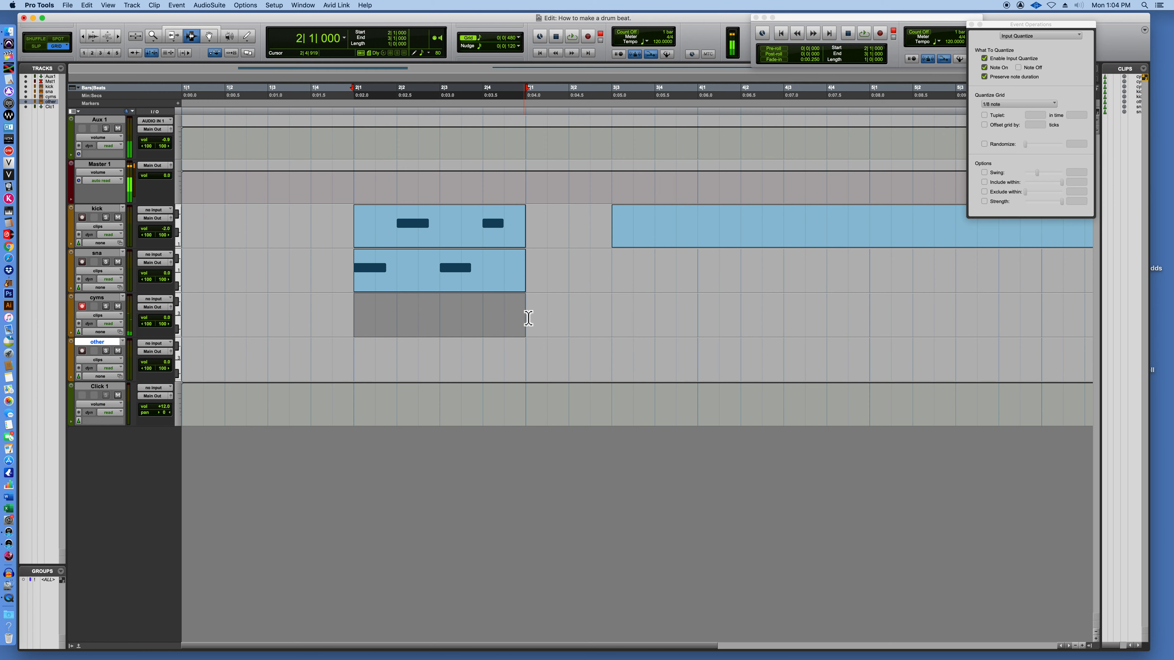
{"action": "key", "text": "super+space"}
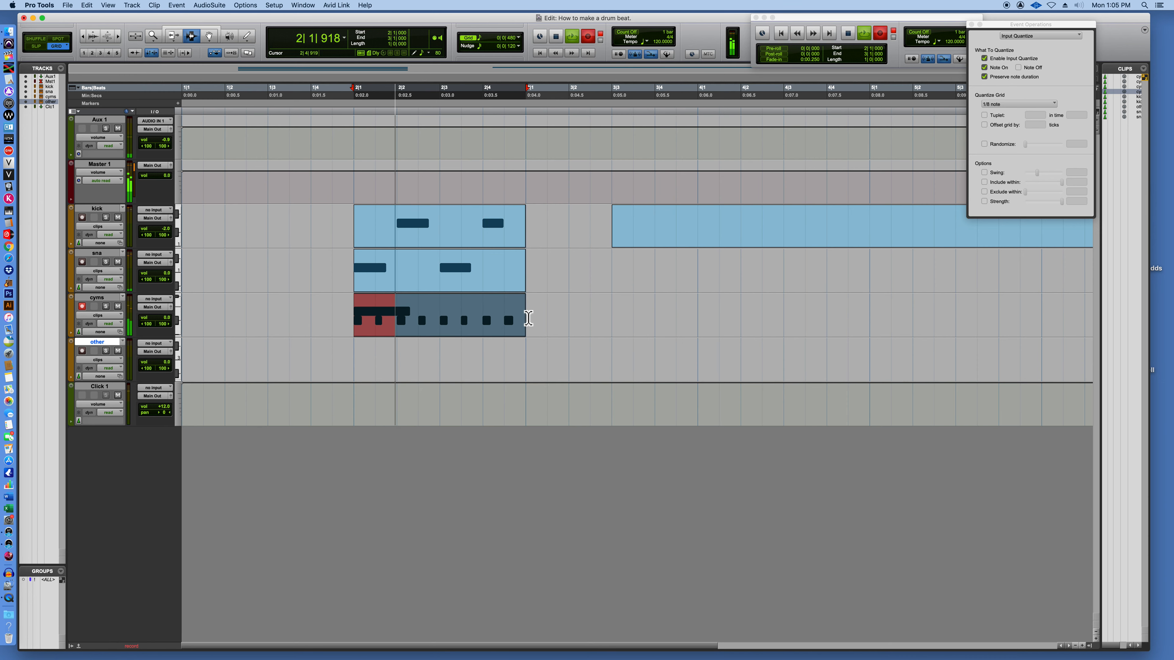
{"action": "key", "text": "space"}
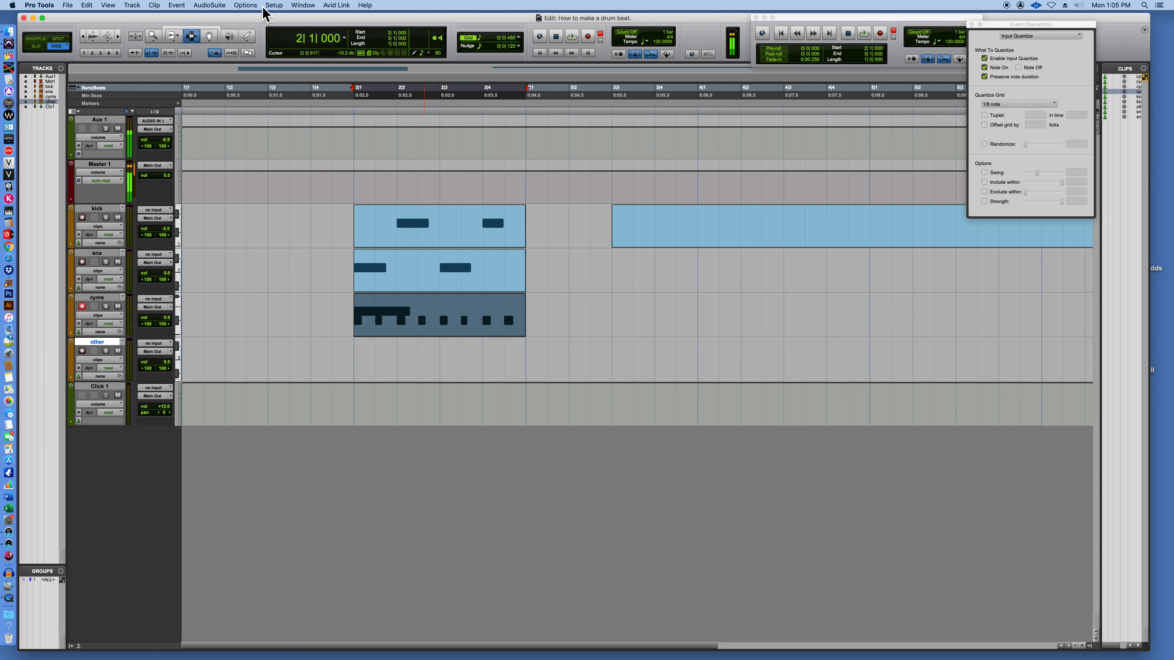
Open the cyms clip in the MIDI Editor and delete the first eighth note beneath the long note, returning to the Edit window.
{"action": "left_click", "coordinate": [211, 38]}
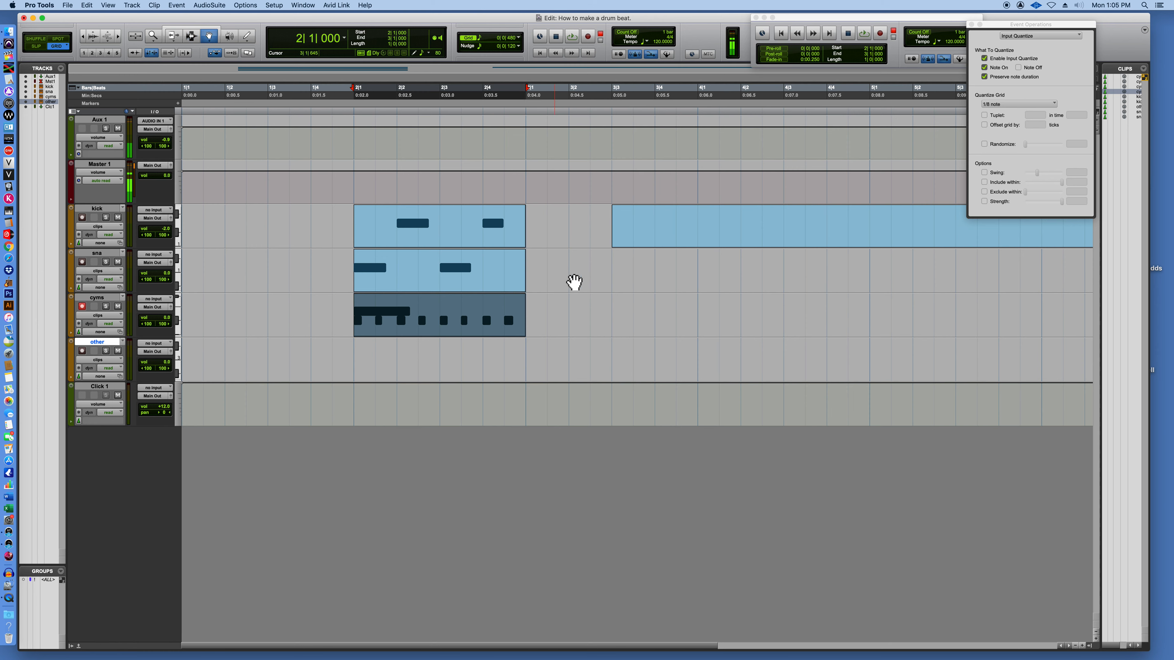
{"action": "left_click", "coordinate": [579, 322]}
{"action": "left_click", "coordinate": [423, 308]}
{"action": "double_click", "coordinate": [423, 307]}
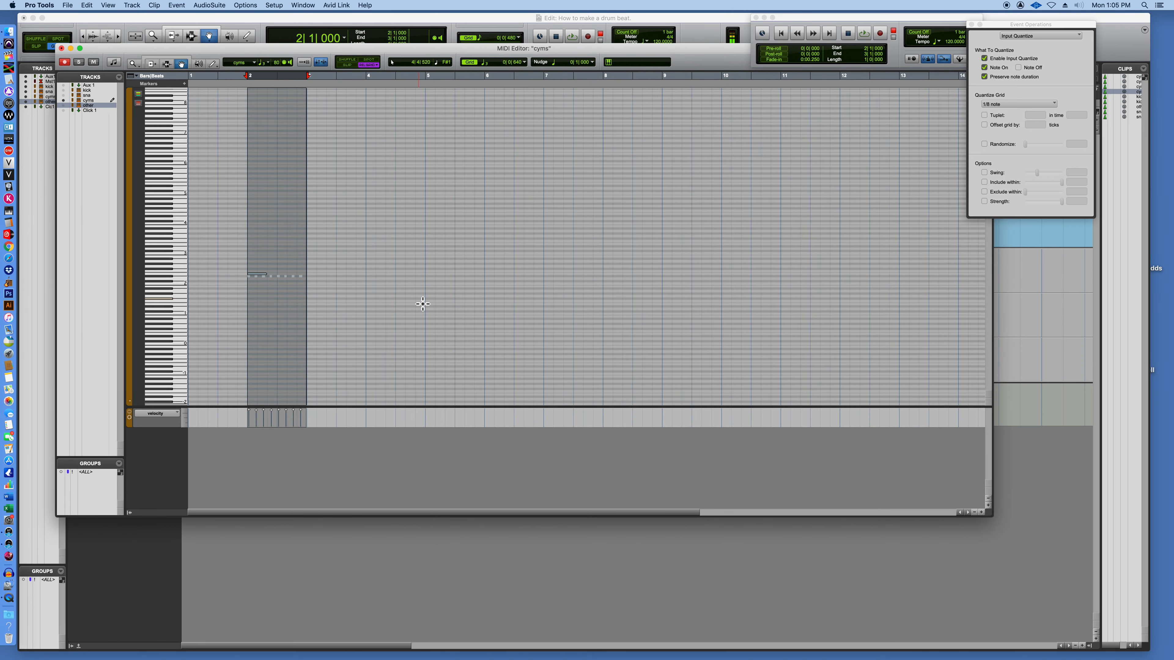
{"action": "left_click", "coordinate": [287, 231]}
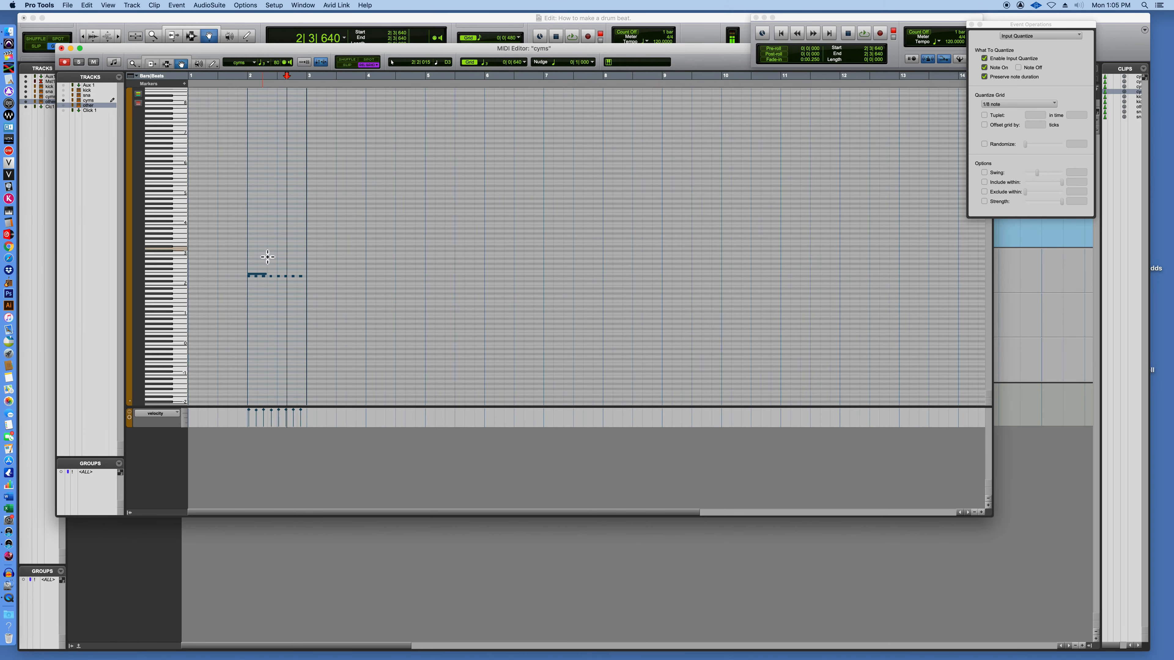
{"action": "left_click", "coordinate": [258, 277]}
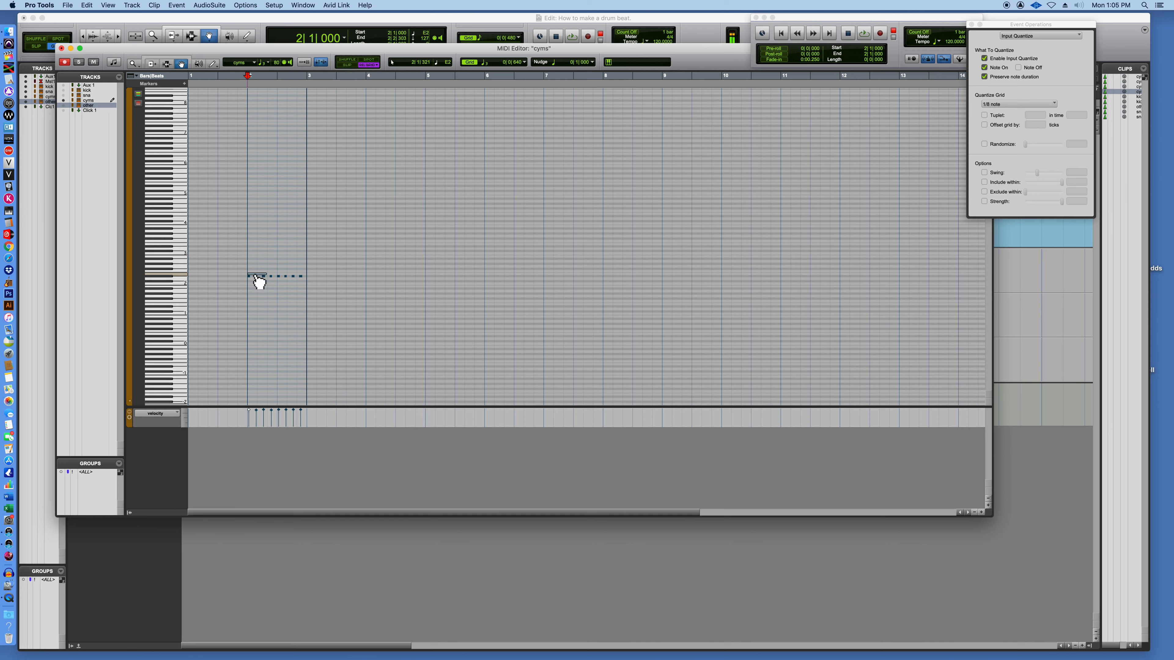
{"action": "left_click", "coordinate": [252, 287]}
{"action": "left_click", "coordinate": [252, 280]}
{"action": "left_click", "coordinate": [277, 335]}
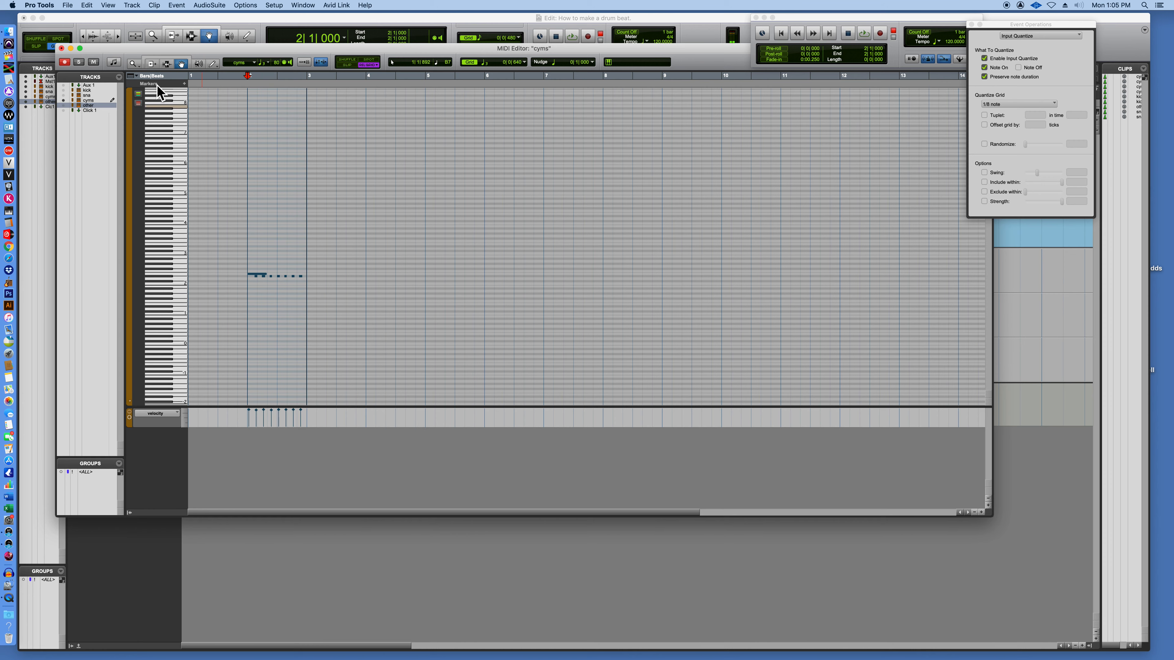
{"action": "left_click", "coordinate": [119, 20]}
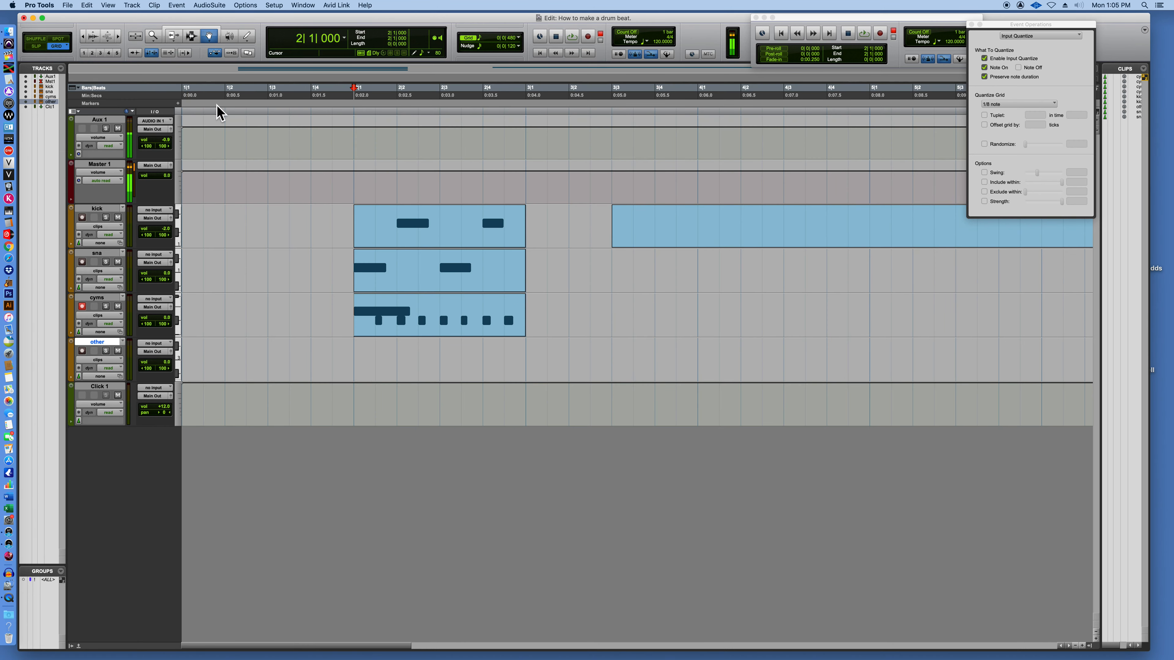
Listen to the combined three-track beat looped over bar 2.
{"action": "left_click", "coordinate": [448, 283]}
{"action": "key", "text": "space"}
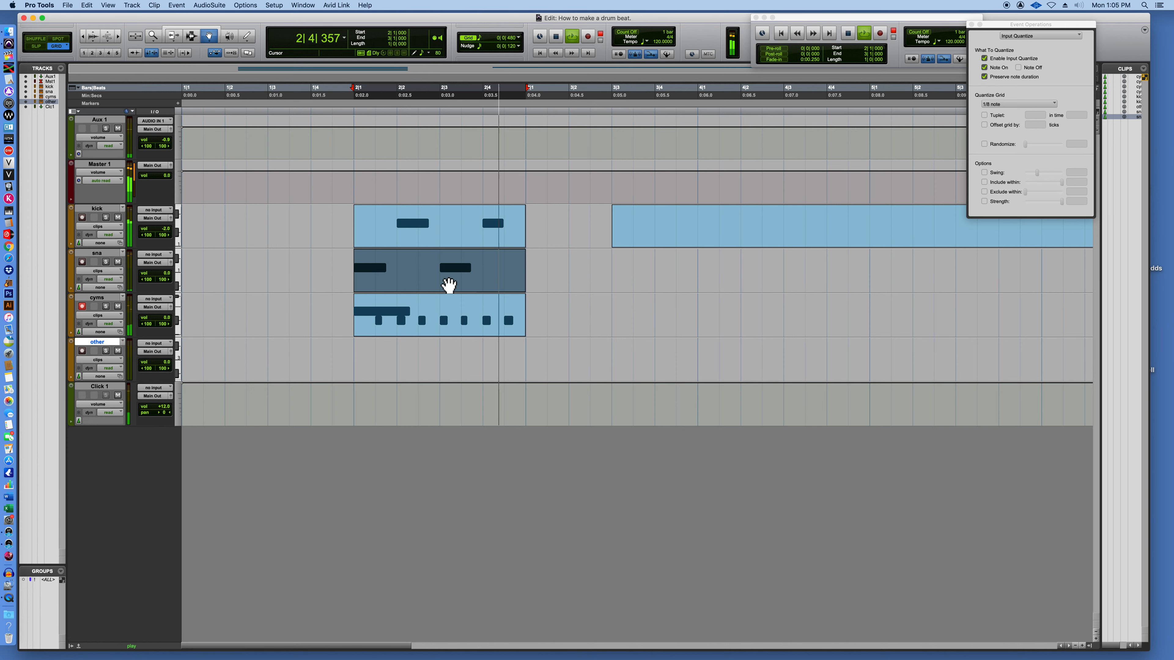
{"action": "key", "text": "space"}
Delete the bar 2 clips from the cyms, sns and kick tracks.
{"action": "left_click", "coordinate": [436, 318]}
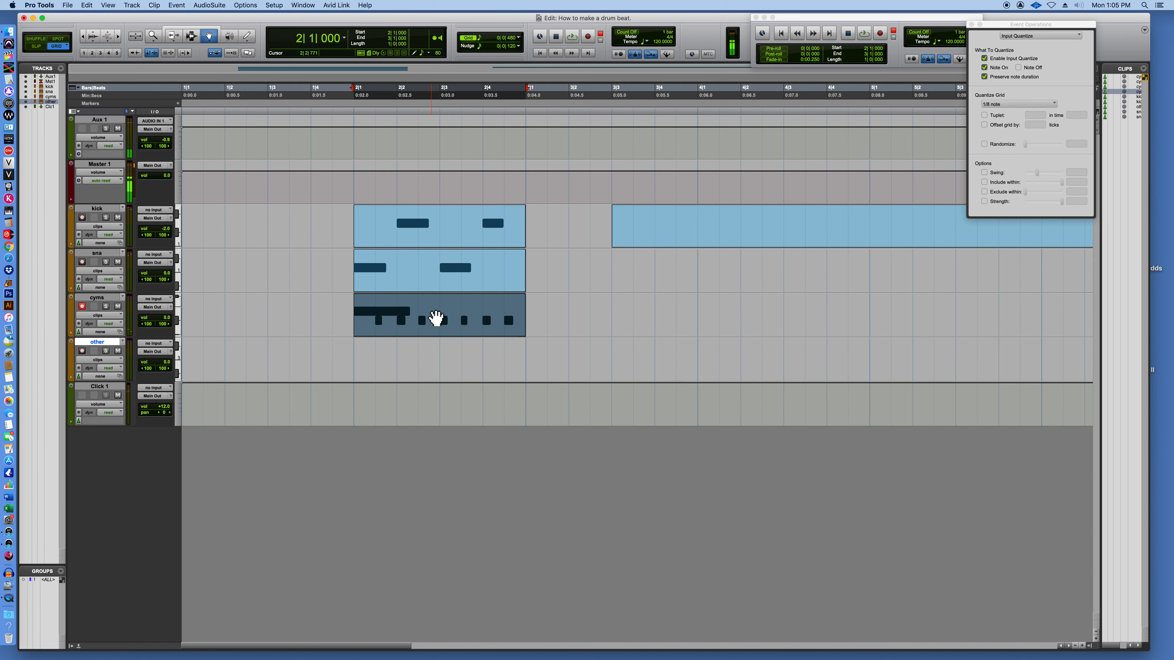
{"action": "key", "text": "Delete"}
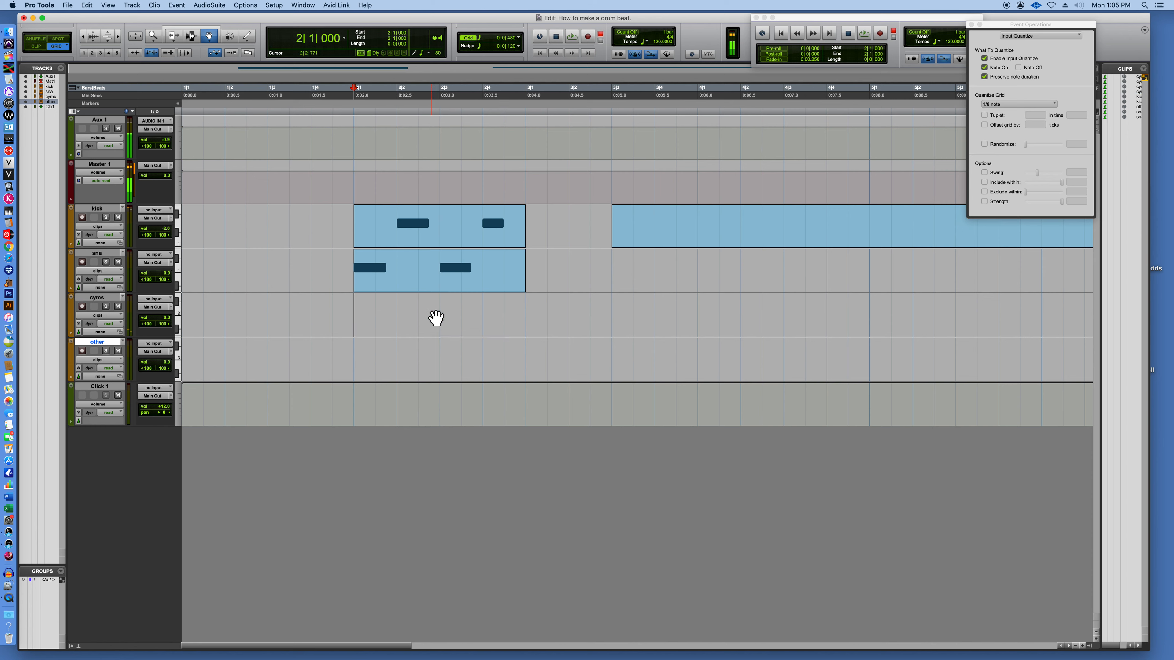
{"action": "left_click", "coordinate": [423, 277]}
{"action": "key", "text": "Delete"}
{"action": "left_click", "coordinate": [416, 230]}
{"action": "key", "text": "Delete"}
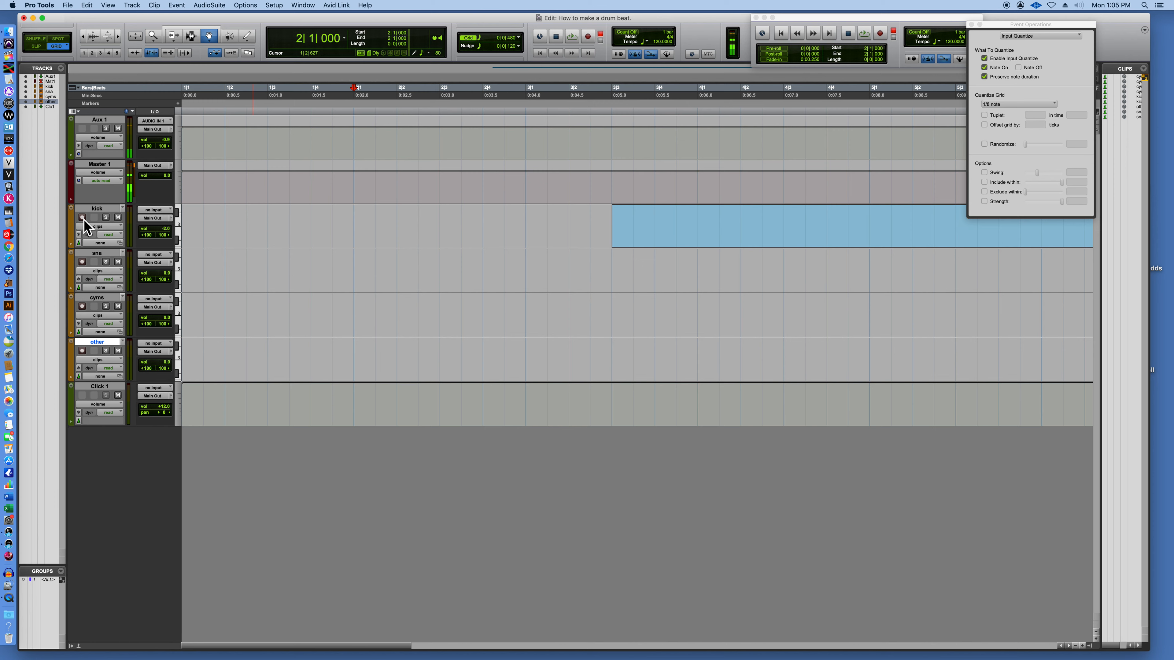
Select bar 2 on the kick track with the Selector tool and loop-record hits on beats 2 and 4.
{"action": "left_click", "coordinate": [193, 35]}
{"action": "left_click_drag", "start_coordinate": [355, 230], "coordinate": [526, 244]}
{"action": "key", "text": "super+space"}
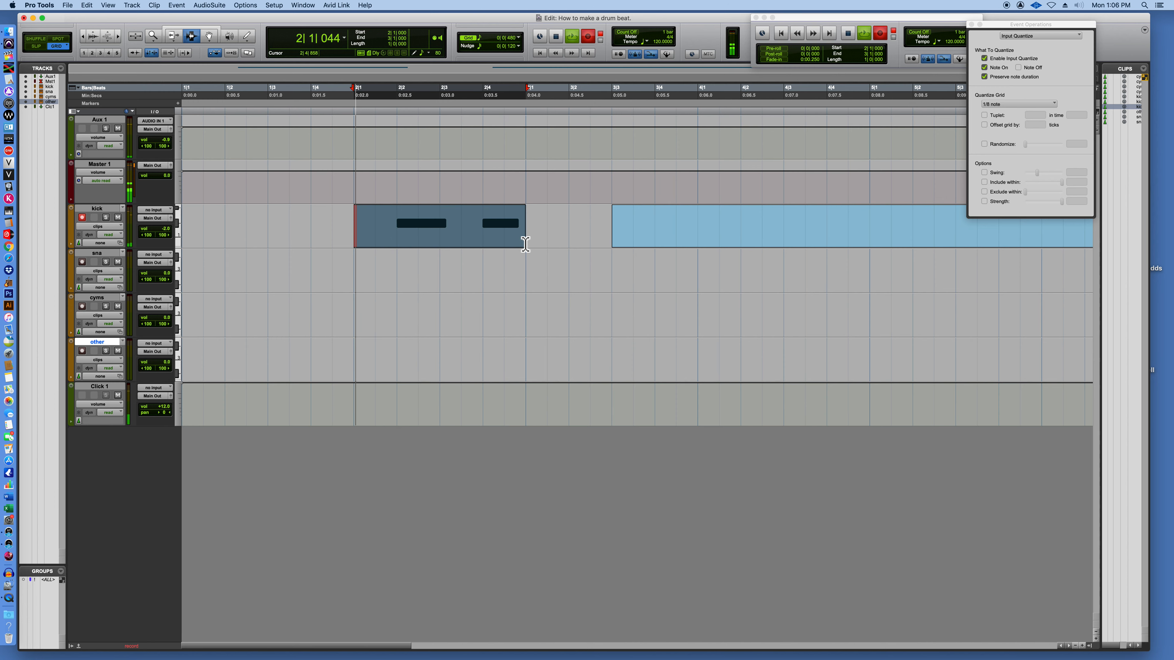
{"action": "key", "text": "space"}
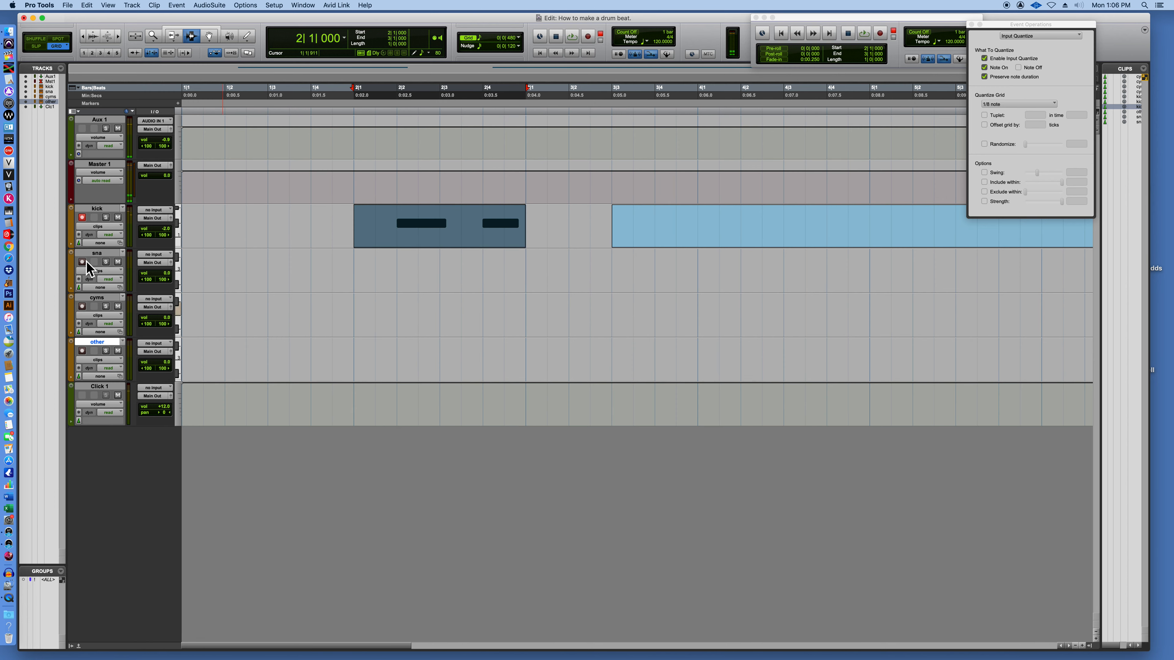
Rename the kick track as sn and the sns track as kick.
{"action": "double_click", "coordinate": [95, 209]}
{"action": "type", "text": "sn"}
{"action": "key", "text": "Return"}
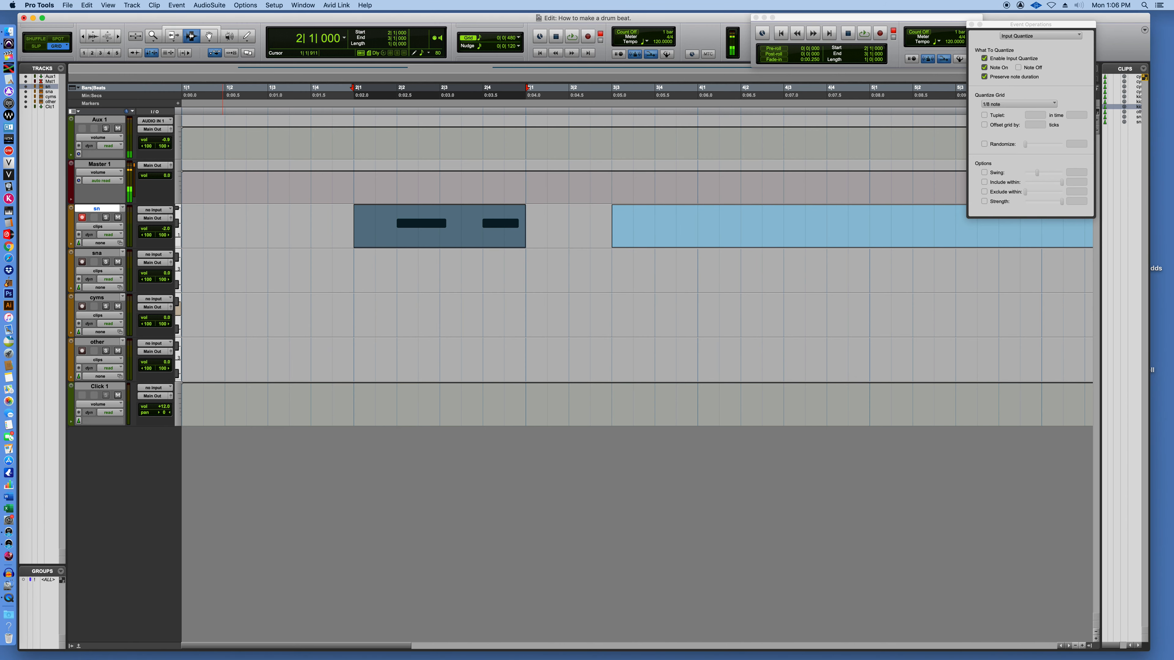
{"action": "double_click", "coordinate": [100, 256]}
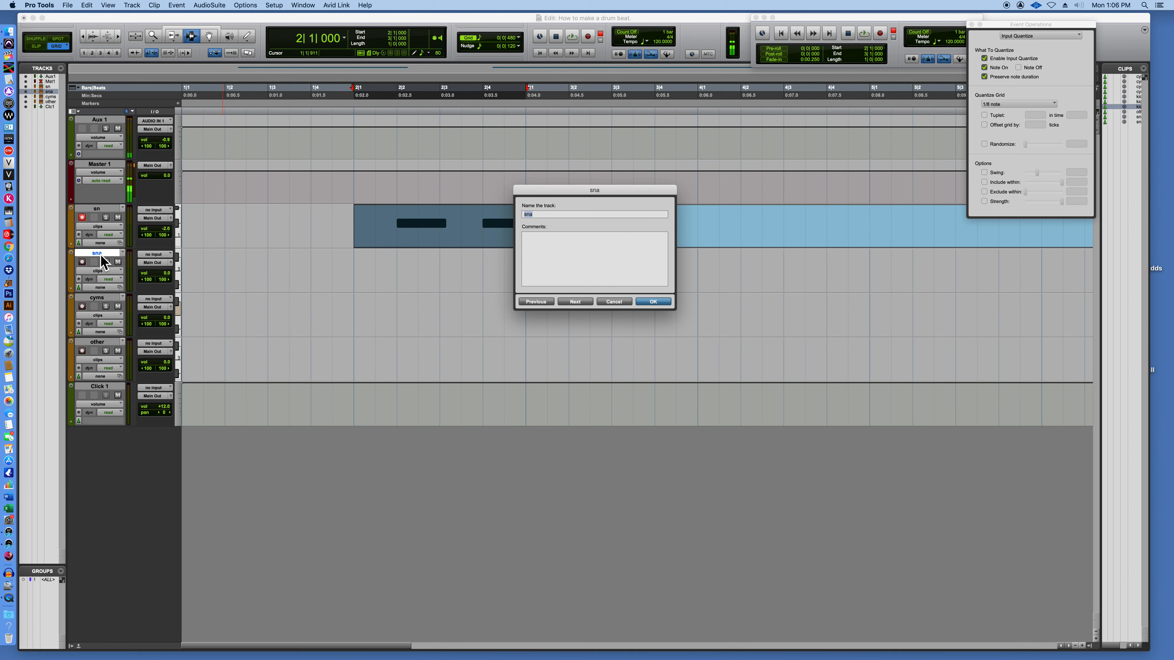
{"action": "type", "text": "kic"}
{"action": "key", "text": "Return"}
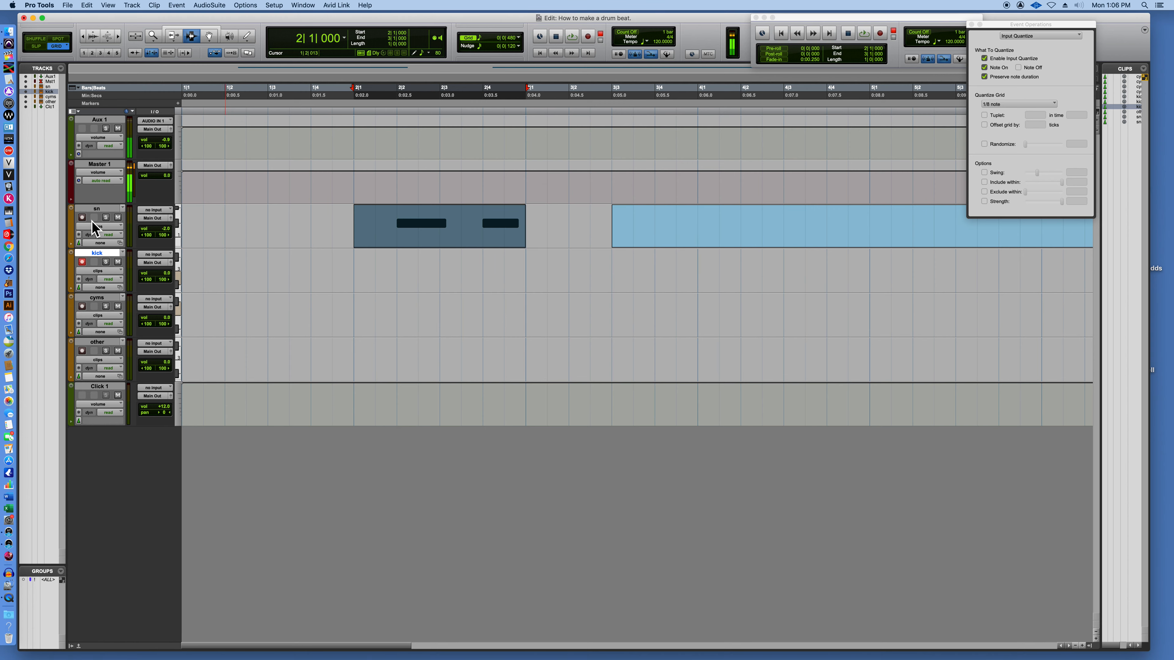
Loop-record hits on beat 1, the "and" of 2, beat 3 and the "and" of 4 on the kick track in bar 2.
{"action": "left_click_drag", "start_coordinate": [354, 275], "coordinate": [538, 287]}
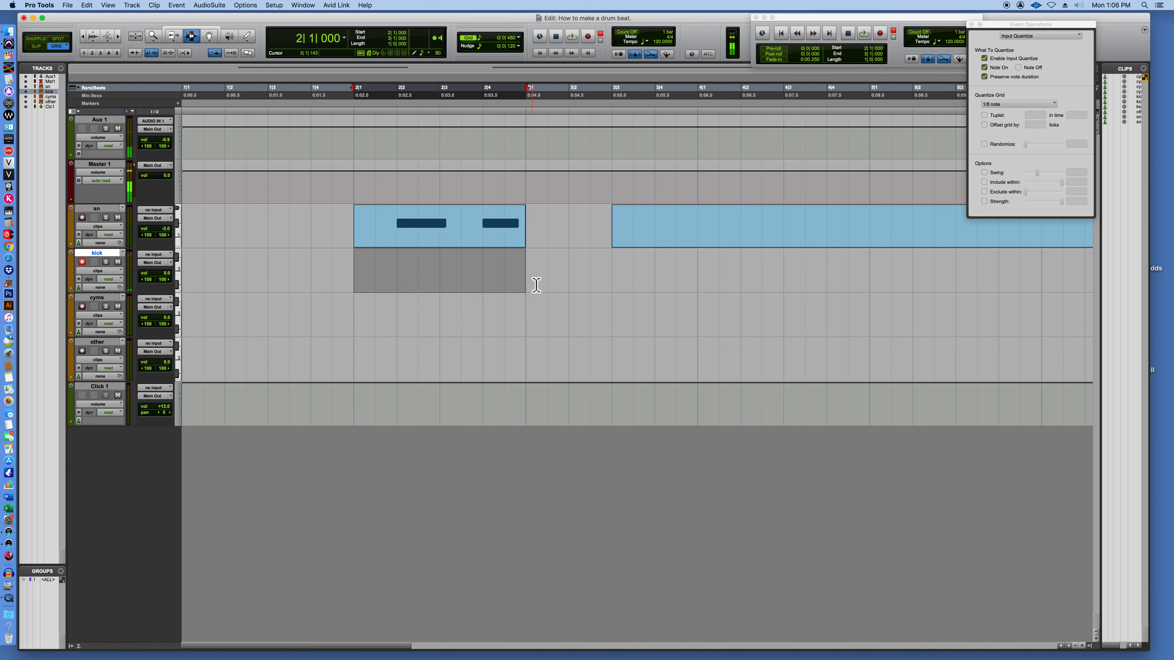
{"action": "key", "text": "super+space"}
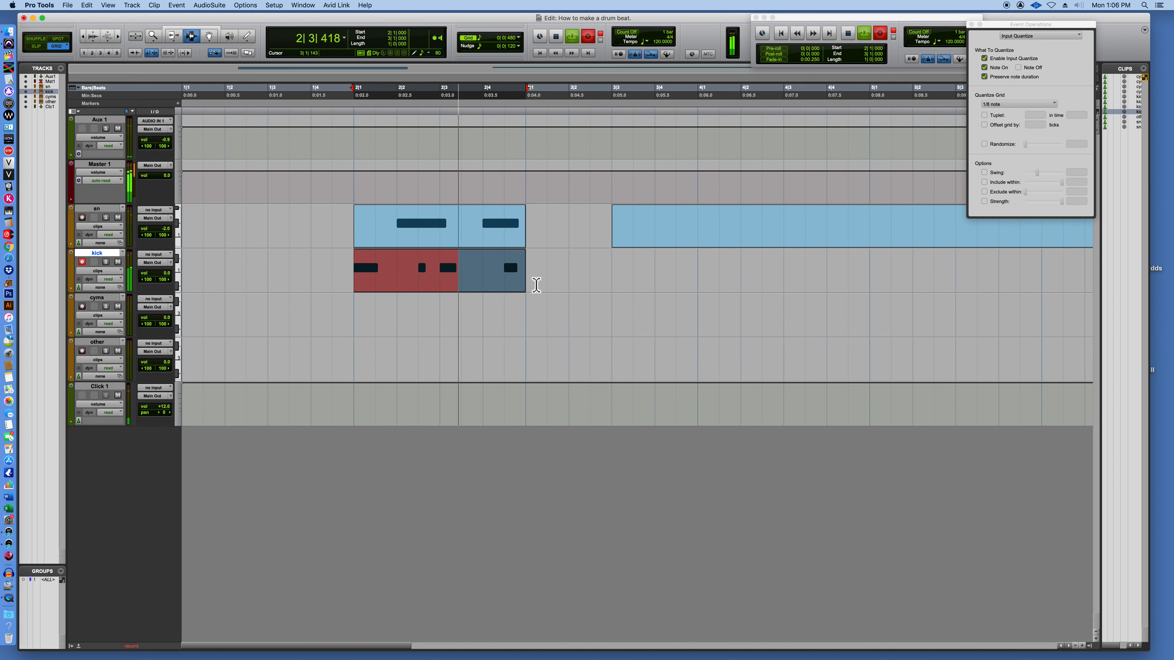
{"action": "key", "text": "space"}
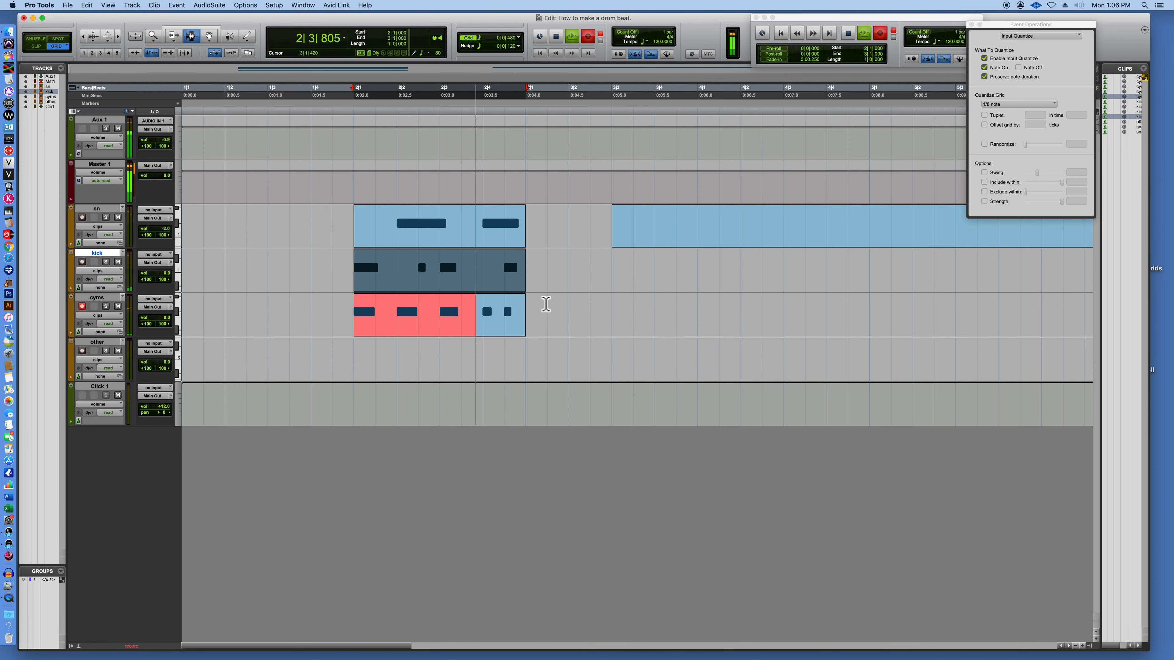
Stop the loop recording and delete the bar 2 take from the cyms track.
{"action": "key", "text": "space"}
{"action": "left_click_drag", "start_coordinate": [529, 322], "coordinate": [359, 323]}
{"action": "key", "text": "Delete"}
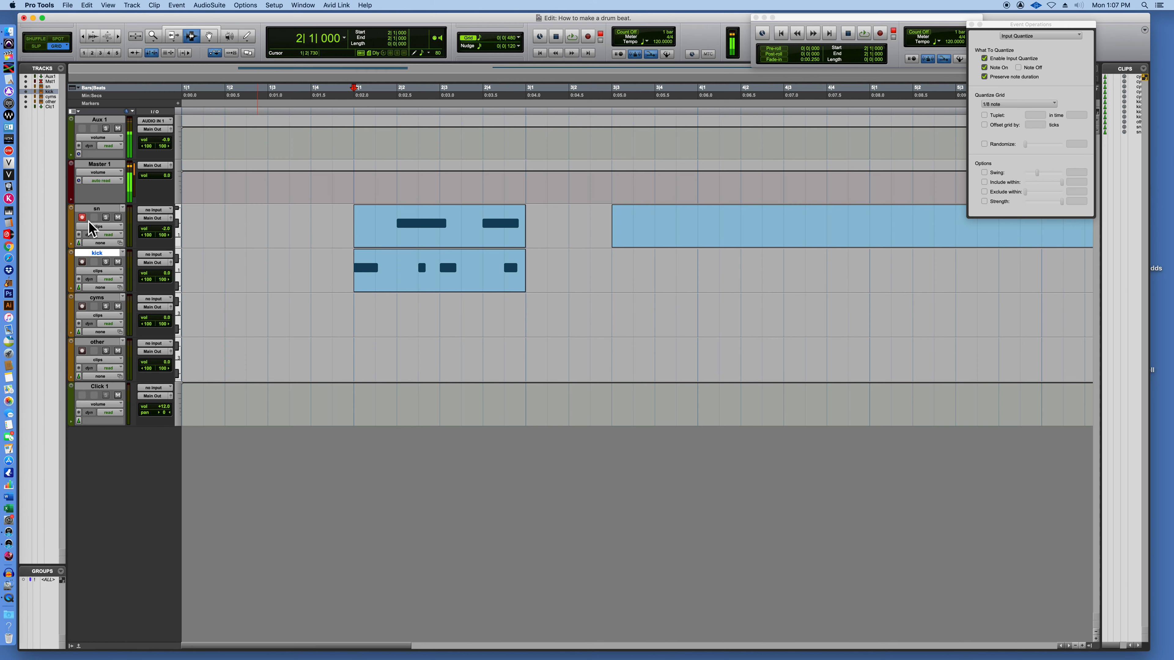
Replace the bar 2 clip on the sn track with loop-recorded snare hits on beats 2 and 4.
{"action": "mouse_move", "coordinate": [355, 226]}
{"action": "left_mouse_down"}
{"action": "mouse_move", "coordinate": [531, 229]}
{"action": "mouse_move", "coordinate": [332, 229]}
{"action": "mouse_move", "coordinate": [355, 229]}
{"action": "left_mouse_up"}
{"action": "key", "text": "shift+r"}
{"action": "key", "text": "Delete"}
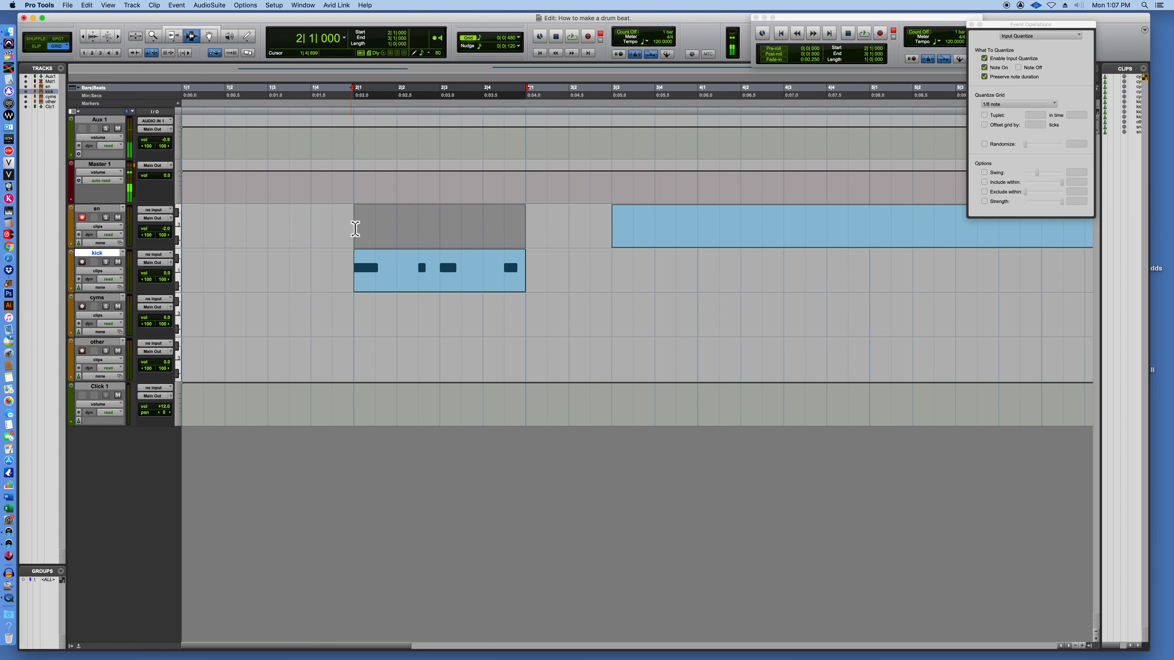
{"action": "key", "text": "super+space"}
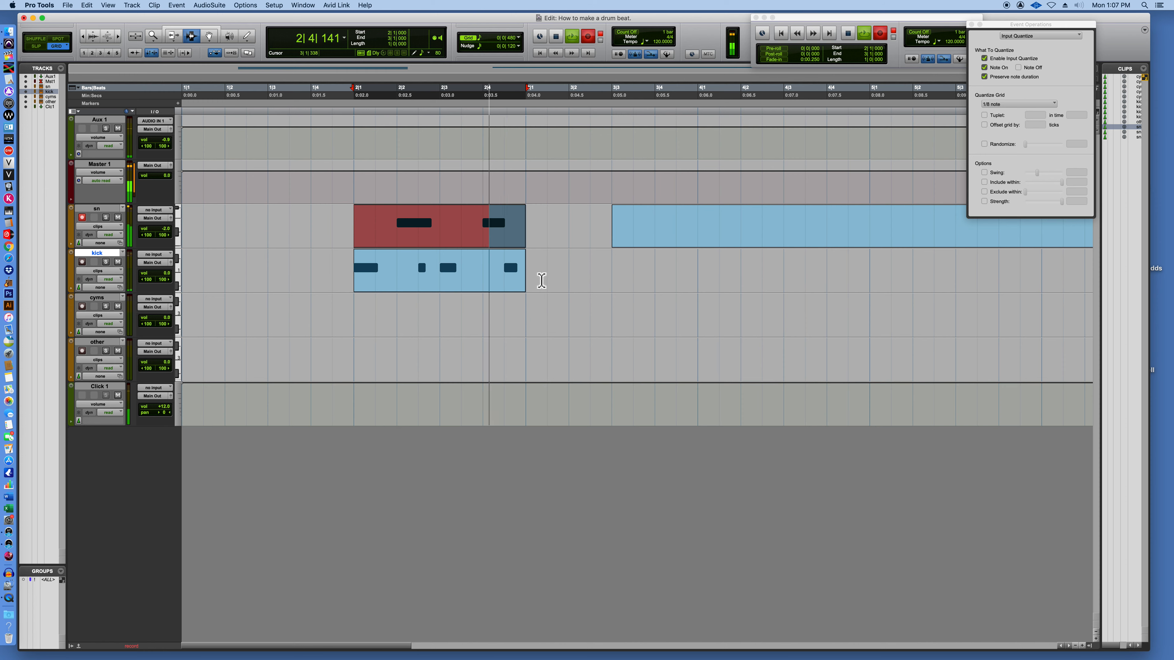
{"action": "key", "text": "space"}
Delete the bar 2 clip from the kick track and loop-record eighth-note hits across bar 2 on the cyms track.
{"action": "left_click_drag", "start_coordinate": [532, 272], "coordinate": [360, 284]}
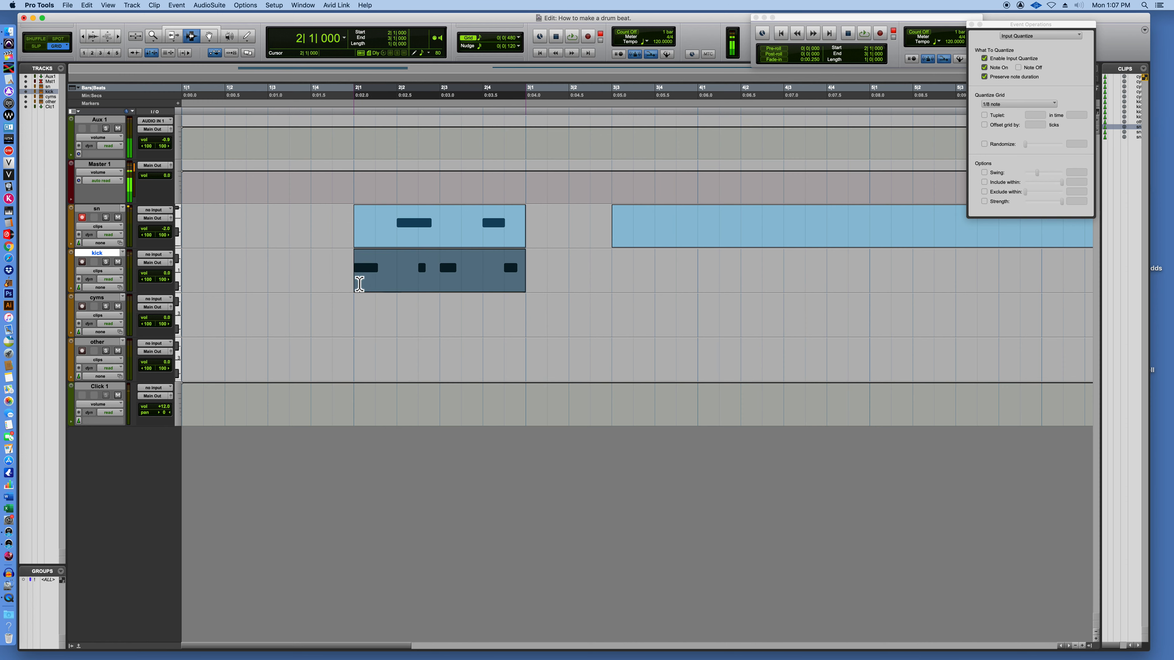
{"action": "key", "text": "Delete"}
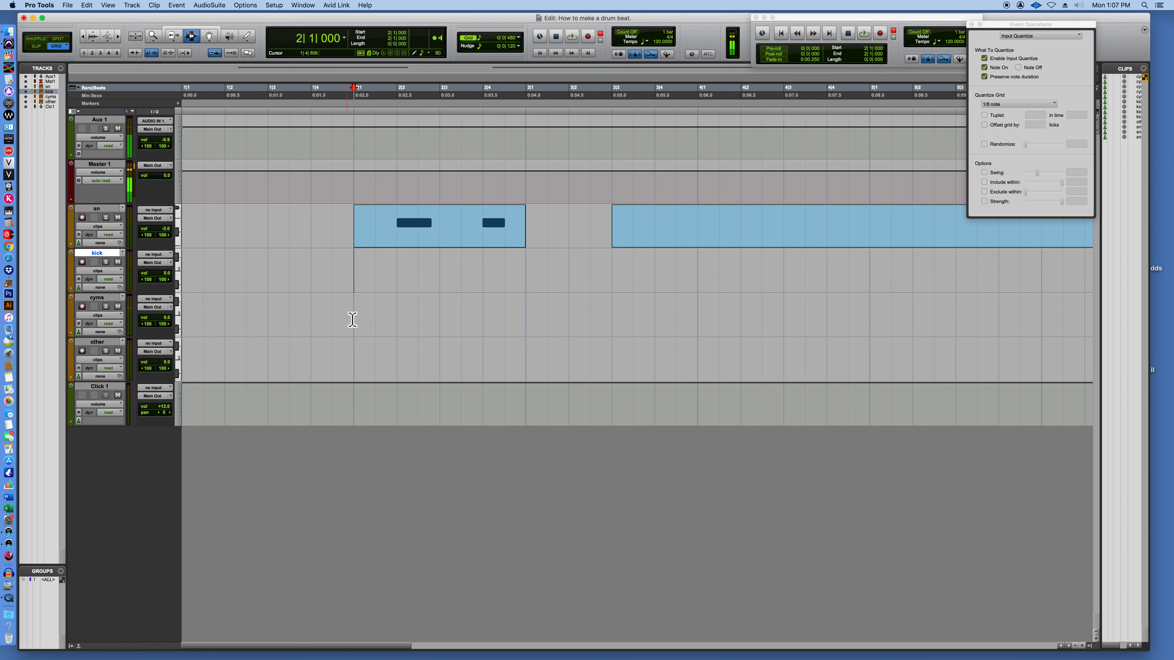
{"action": "left_click_drag", "start_coordinate": [357, 318], "coordinate": [530, 323]}
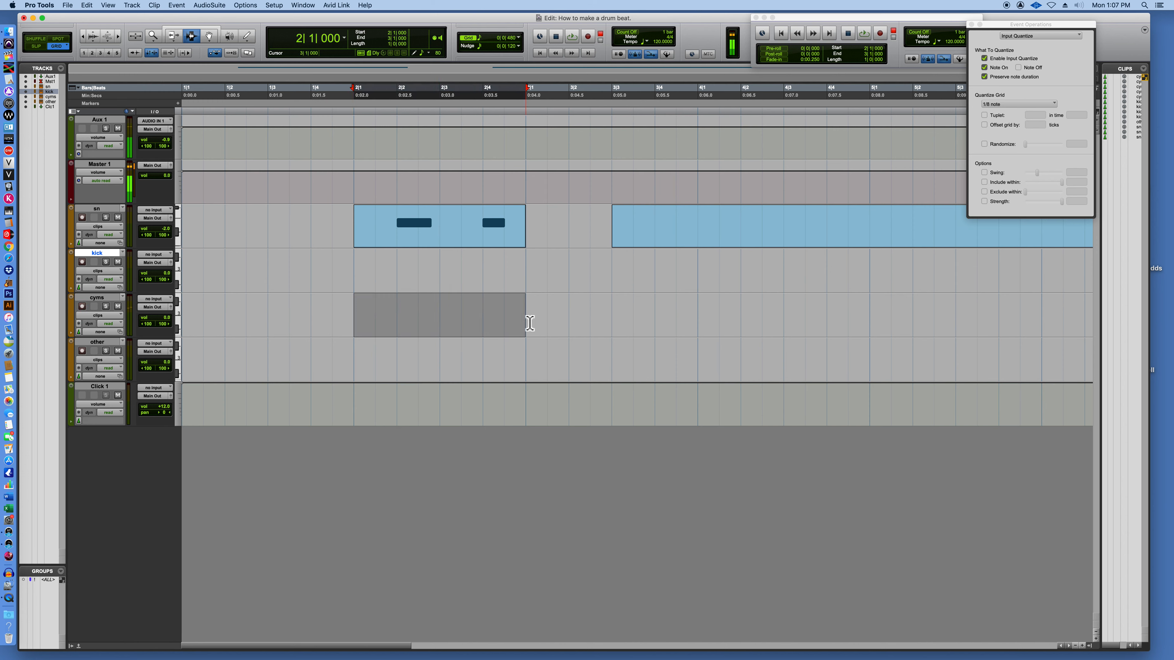
{"action": "key", "text": "super+space"}
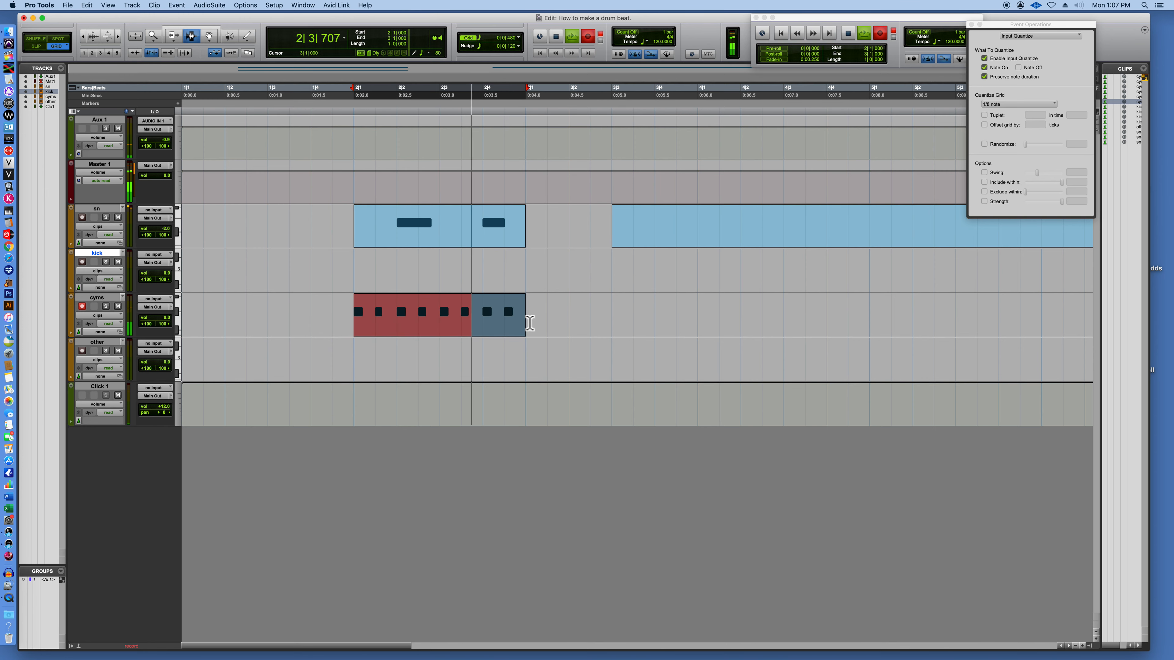
{"action": "key", "text": "space"}
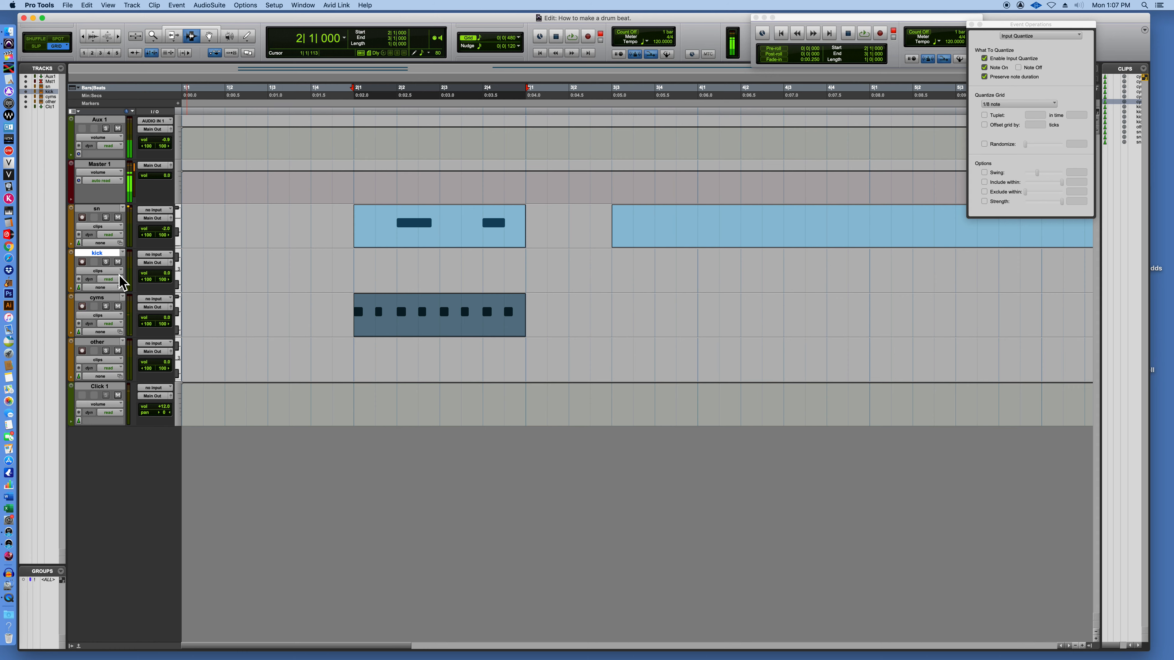
Preview the bar 2 loop, record-arm the kick track and loop-record kick hits on beats 1 and 3.
{"action": "left_click_drag", "start_coordinate": [357, 265], "coordinate": [534, 283]}
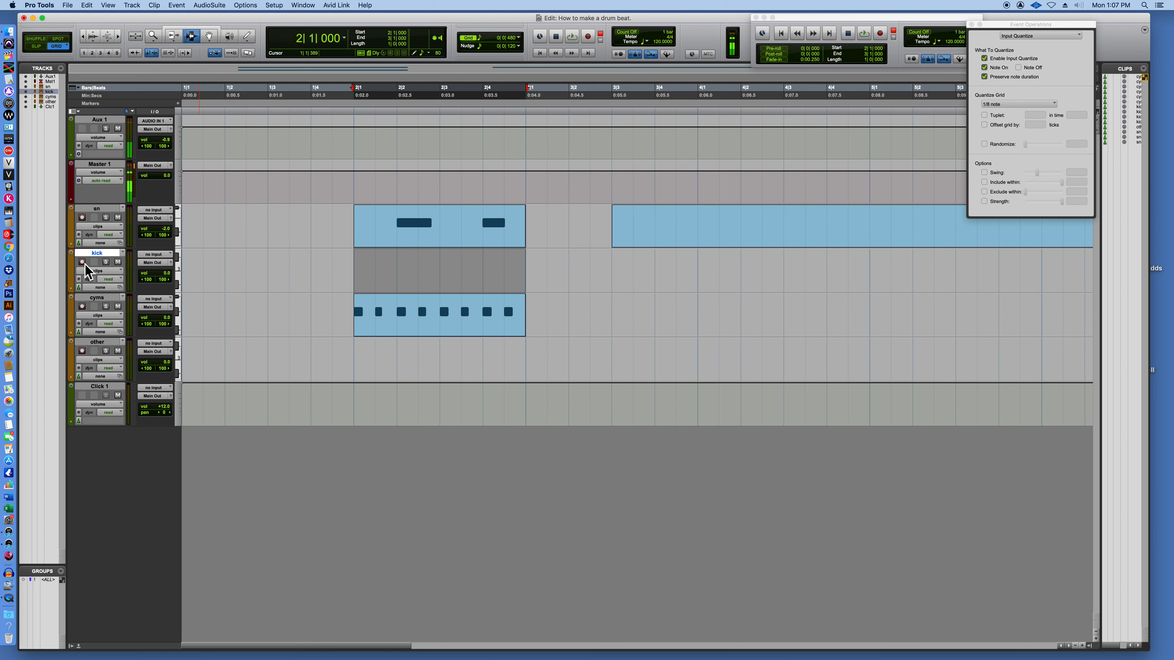
{"action": "key", "text": "space"}
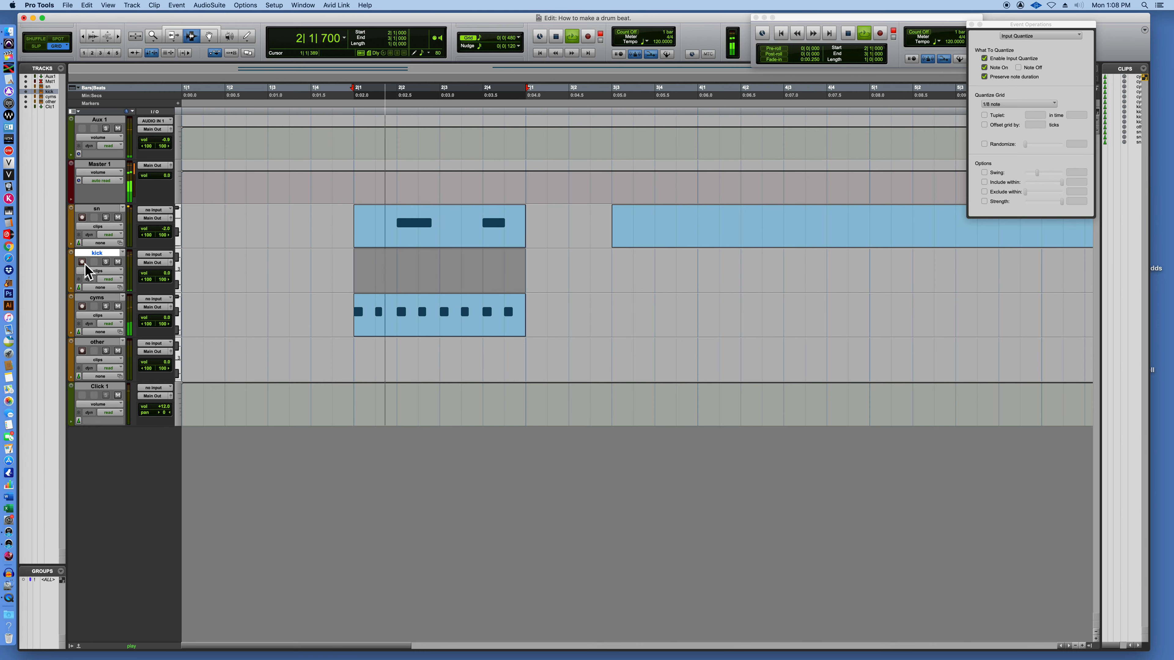
{"action": "key", "text": "space"}
{"action": "left_click", "coordinate": [82, 262]}
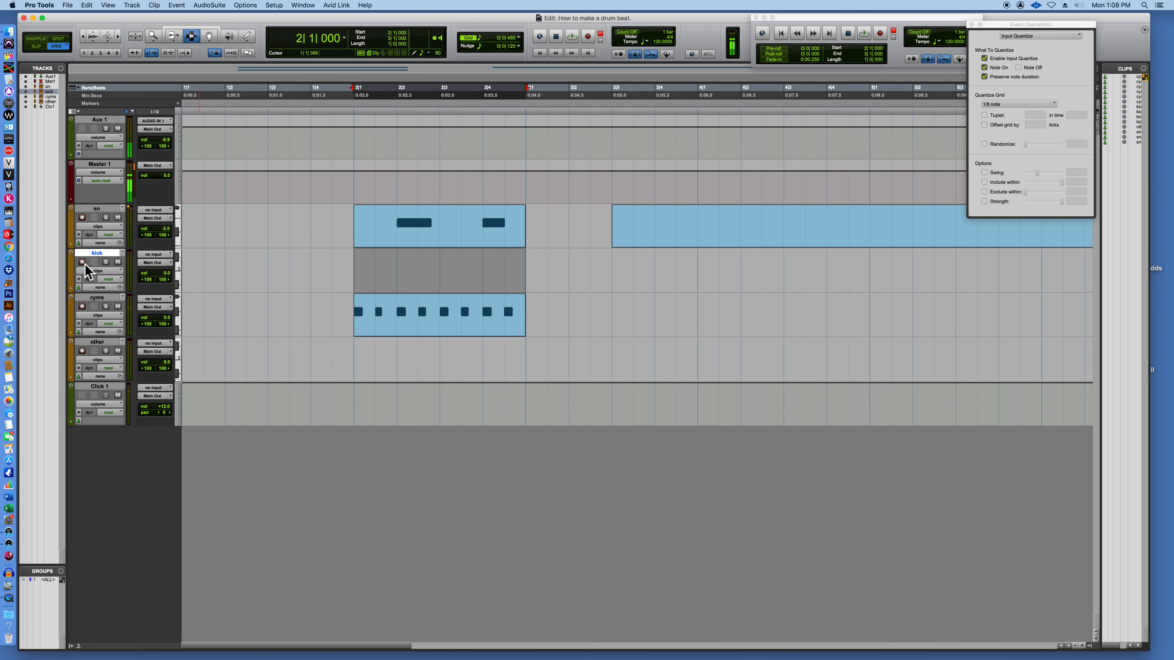
{"action": "left_click_drag", "start_coordinate": [357, 274], "coordinate": [531, 274]}
{"action": "key", "text": "super+space"}
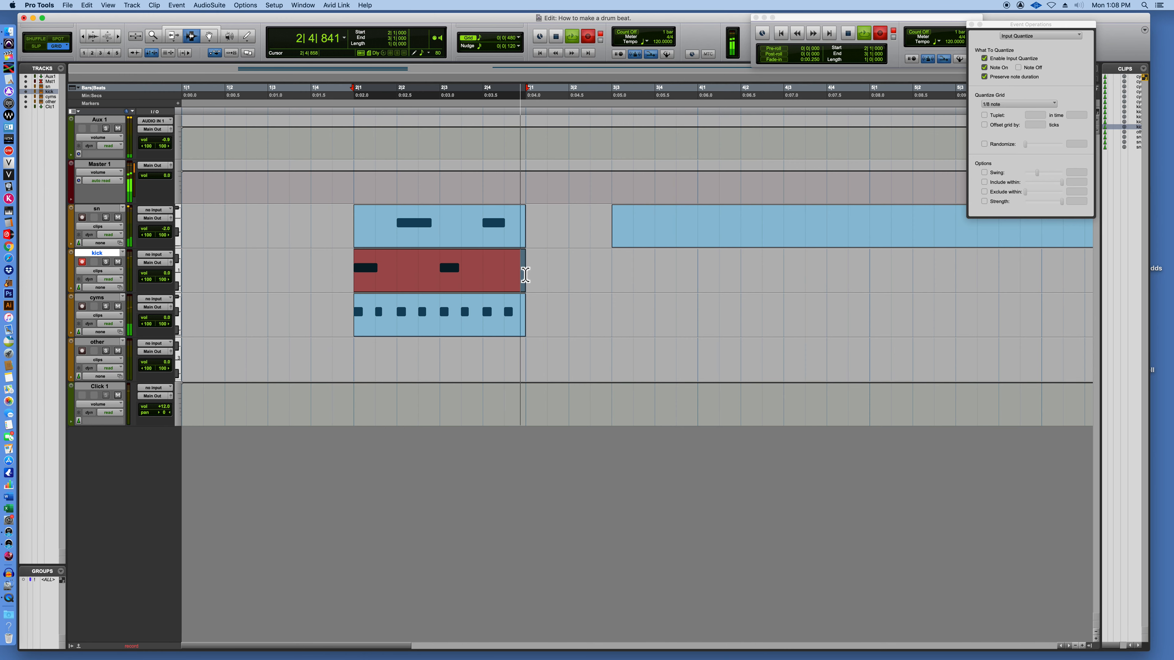
{"action": "key", "text": "space"}
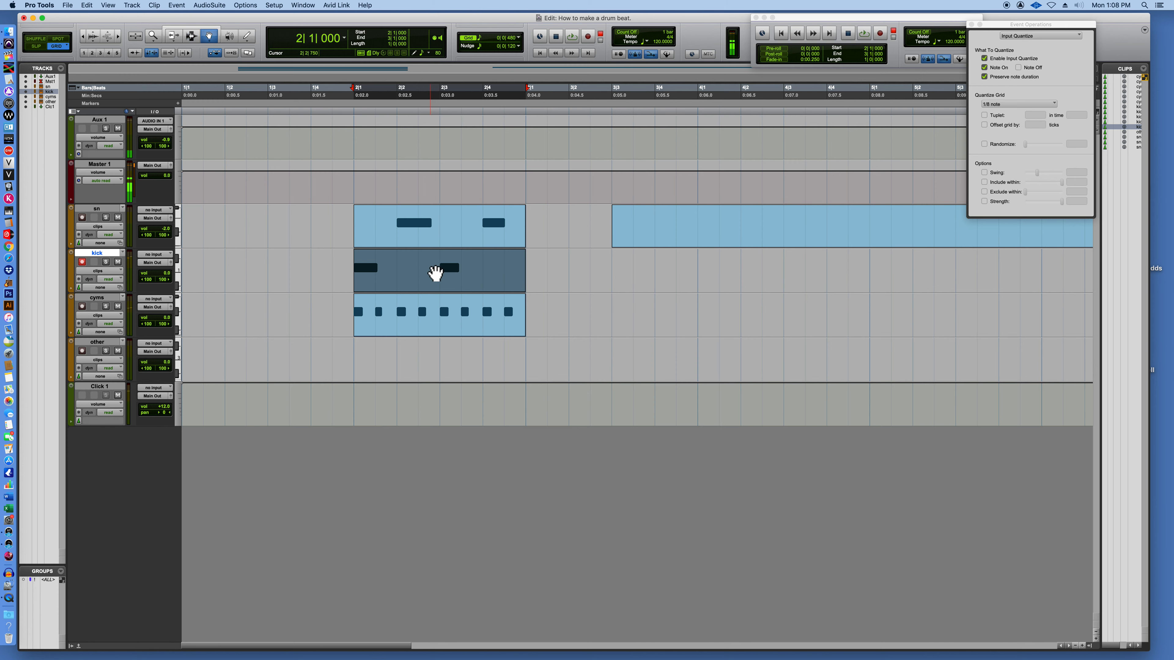
Open the kick clip in the MIDI Editor and move the floating transport and editor windows apart.
{"action": "double_click", "coordinate": [448, 270]}
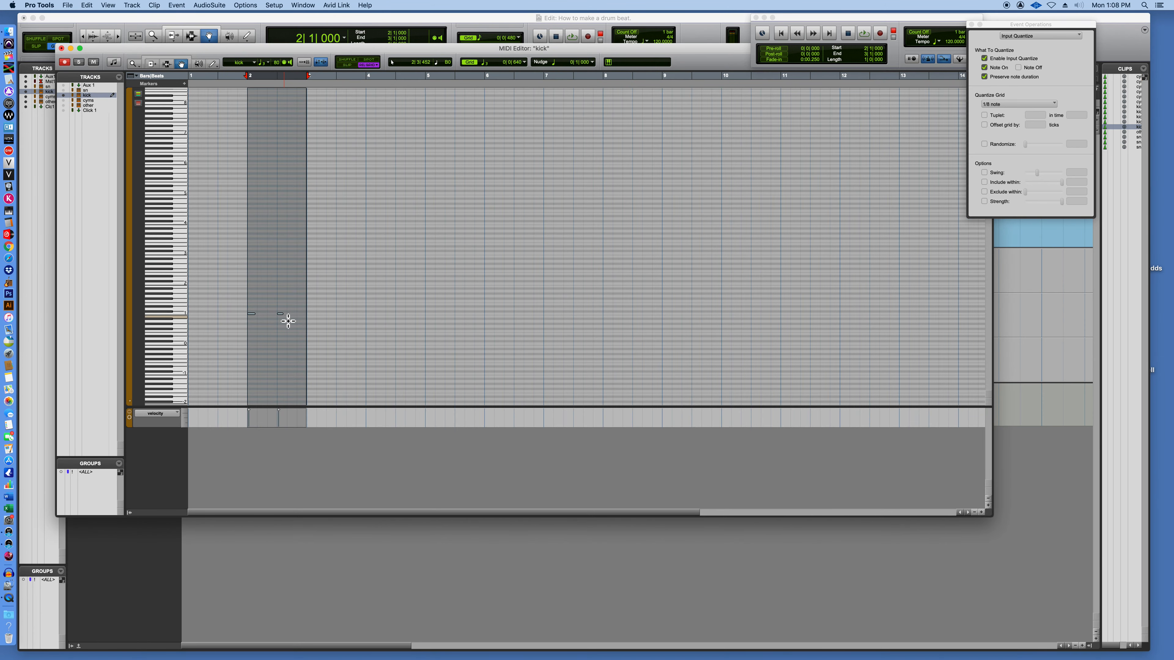
{"action": "key", "text": "super+equal"}
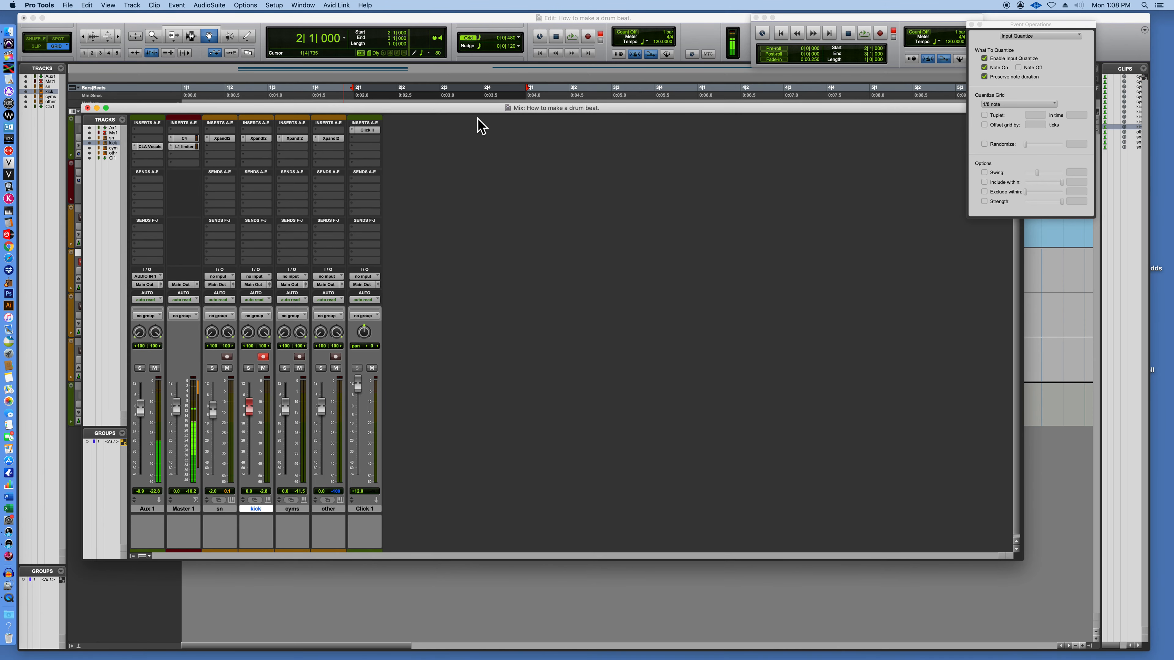
{"action": "left_click", "coordinate": [458, 17]}
{"action": "double_click", "coordinate": [419, 284]}
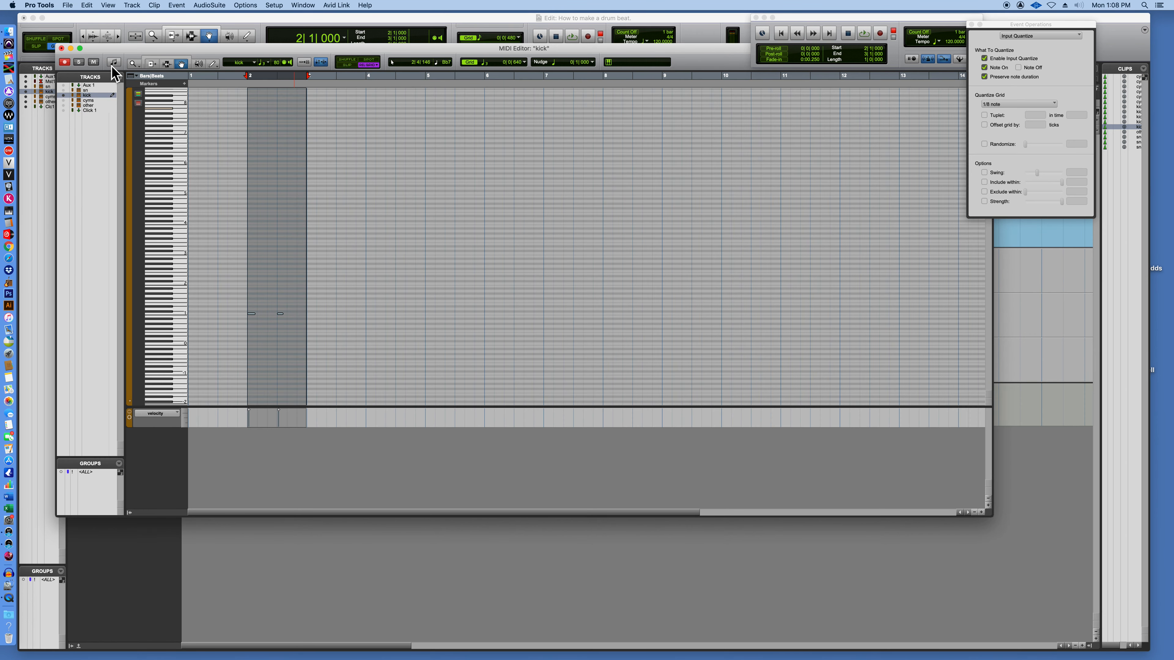
{"action": "left_click_drag", "start_coordinate": [860, 19], "coordinate": [1094, 15]}
{"action": "left_click_drag", "start_coordinate": [722, 58], "coordinate": [670, 109]}
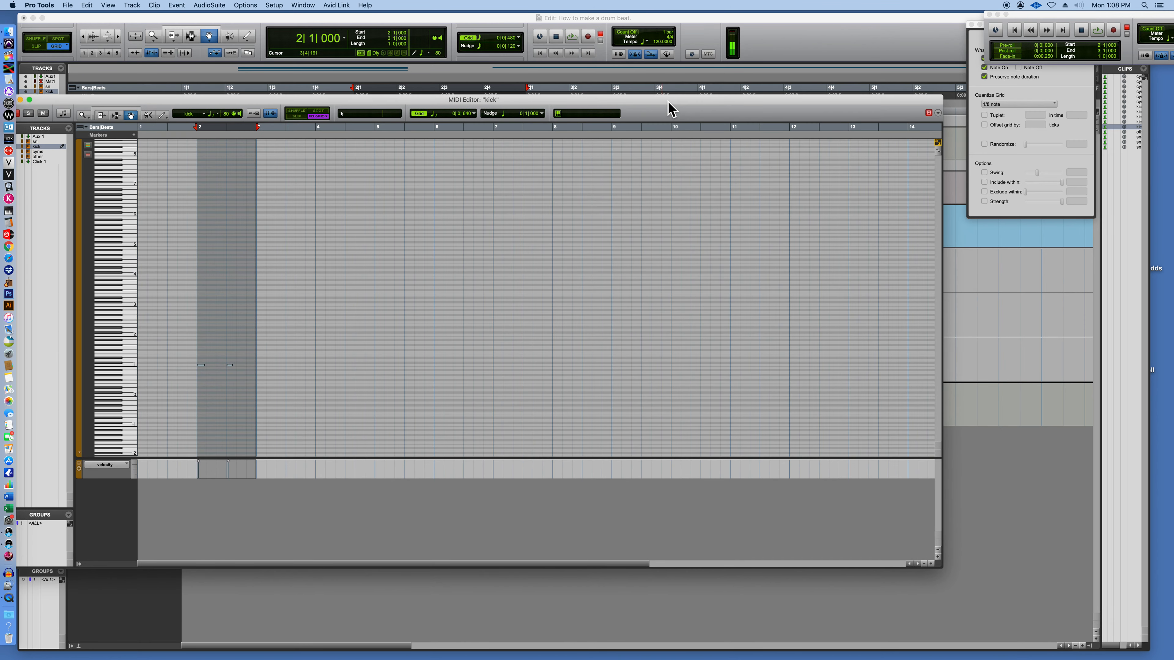
{"action": "left_click_drag", "start_coordinate": [254, 99], "coordinate": [254, 98]}
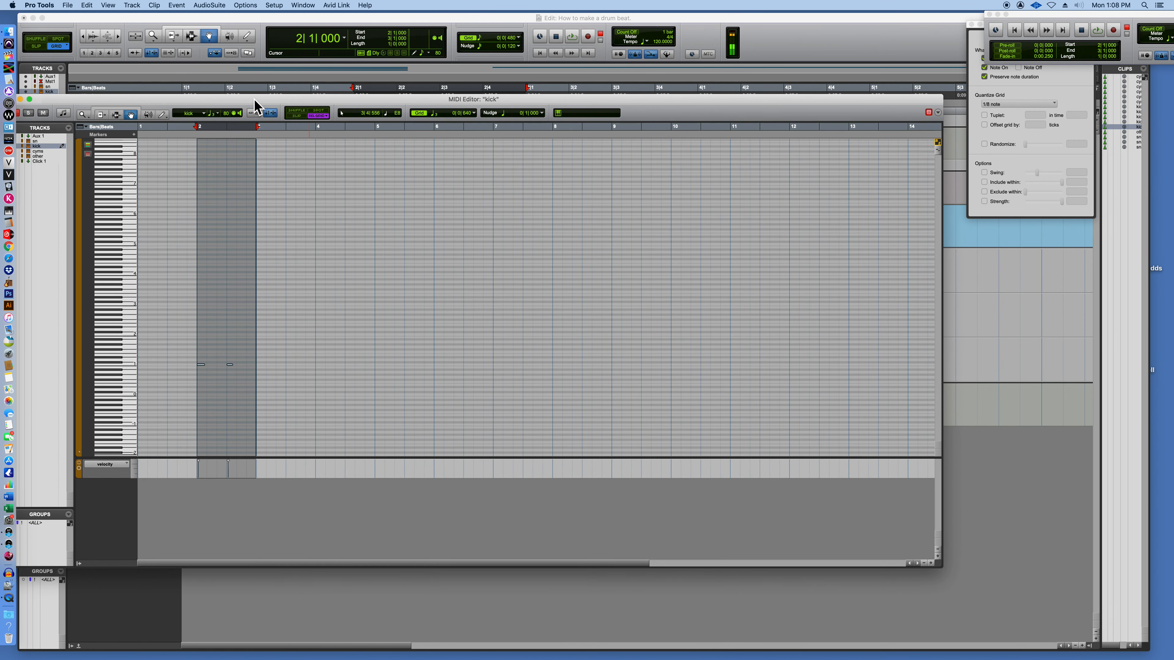
Audition the kick notes, start loop playback of the kick clip and place the MIDI Editor beside the track controls.
{"action": "left_click", "coordinate": [273, 314]}
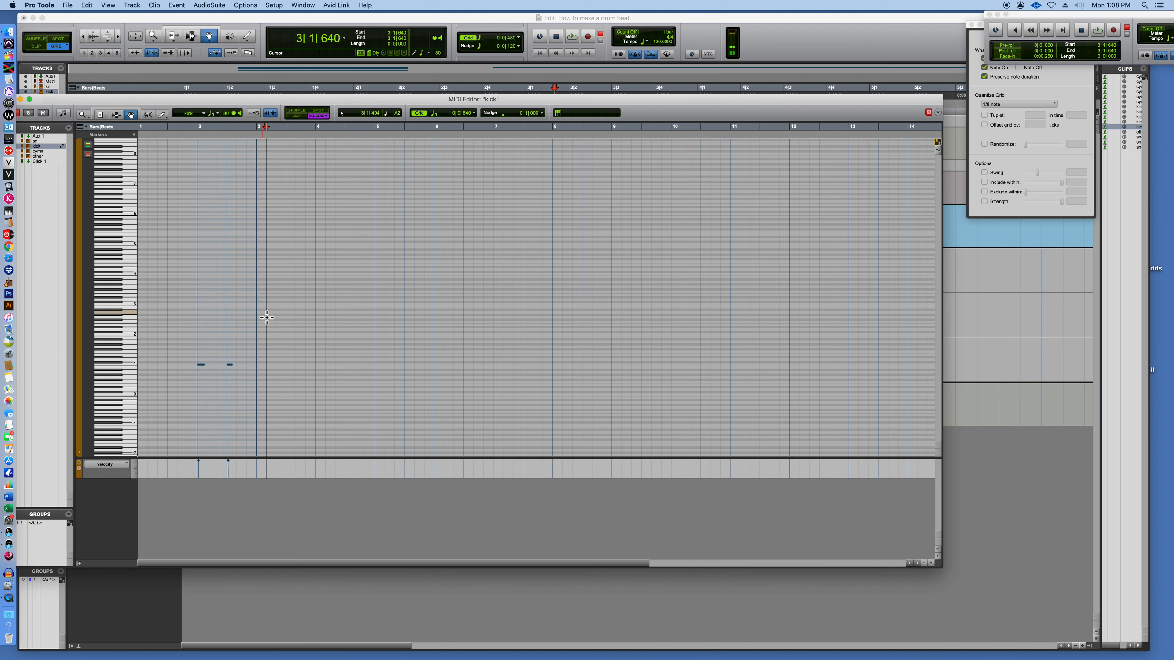
{"action": "left_click", "coordinate": [230, 365]}
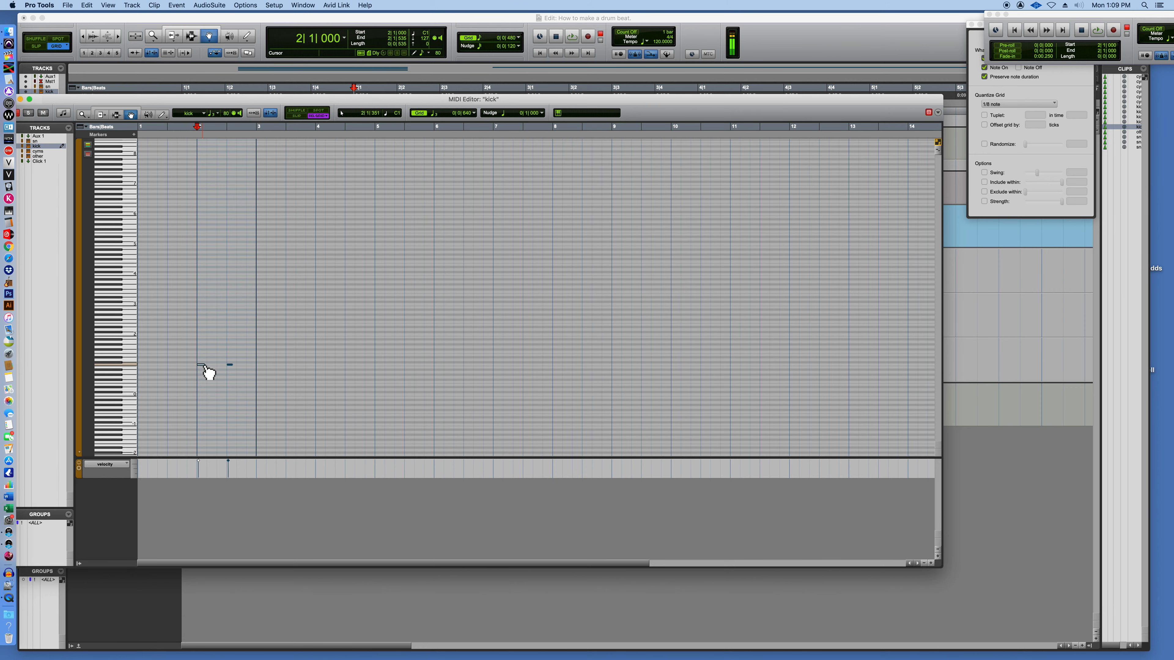
{"action": "left_click_drag", "start_coordinate": [265, 100], "coordinate": [573, 297]}
{"action": "left_click", "coordinate": [392, 28]}
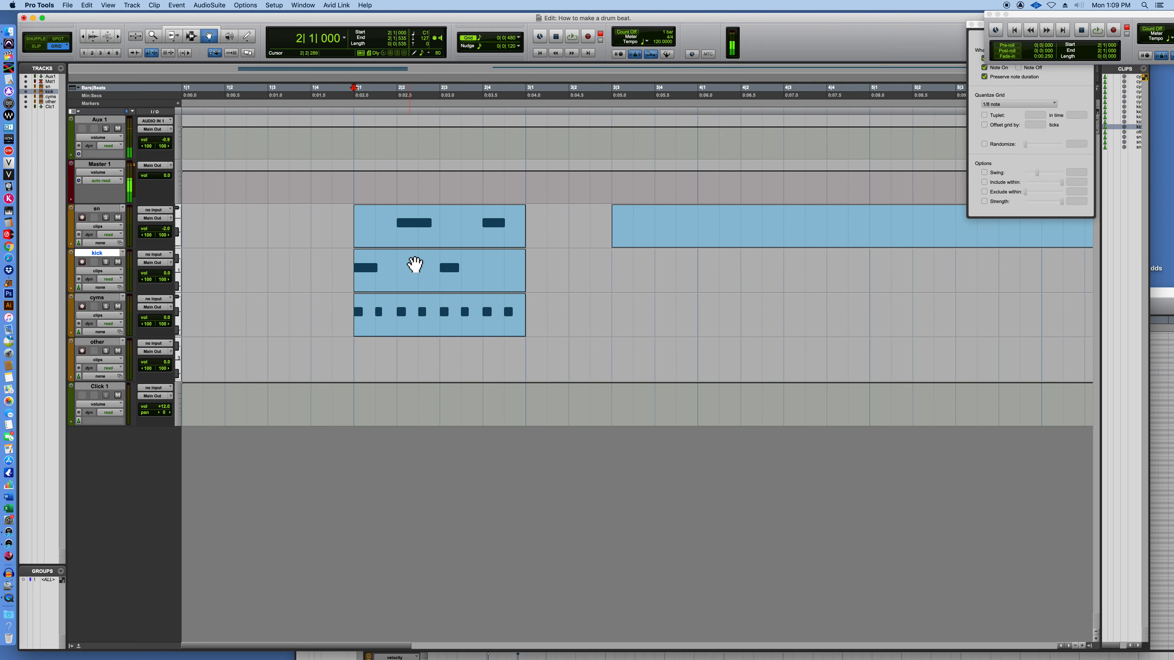
{"action": "left_click", "coordinate": [414, 265]}
{"action": "key", "text": "space"}
{"action": "left_click_drag", "start_coordinate": [1163, 293], "coordinate": [1024, 94]}
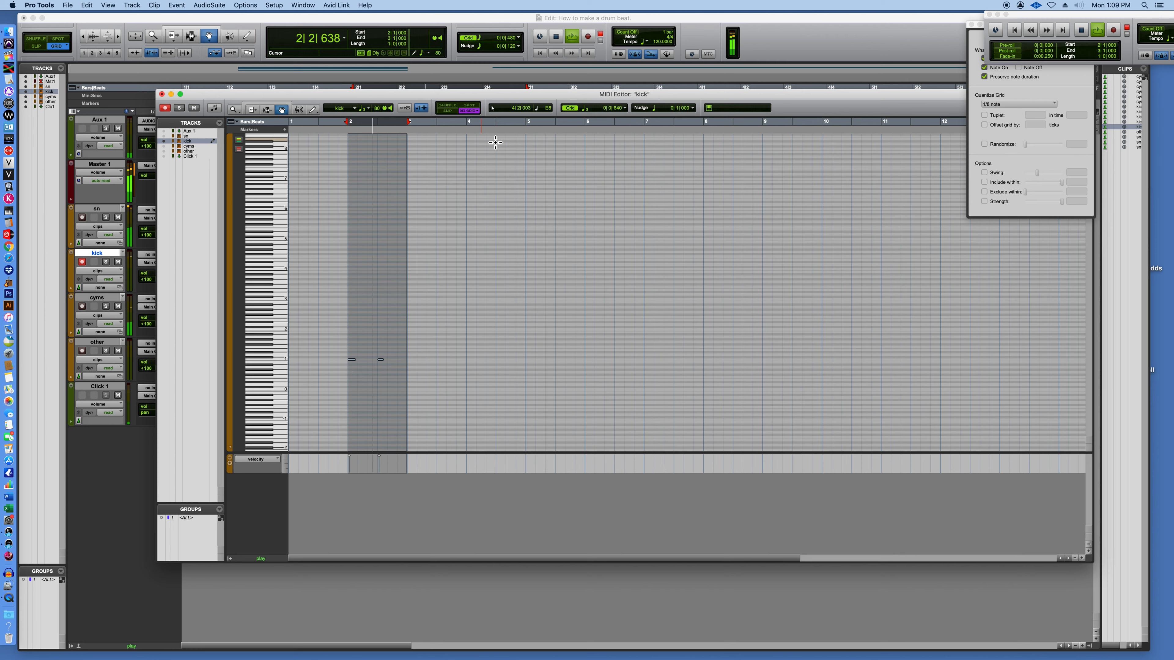
Set the MIDI Editor grid to 1/8 note with the triplet option off.
{"action": "left_click", "coordinate": [624, 109]}
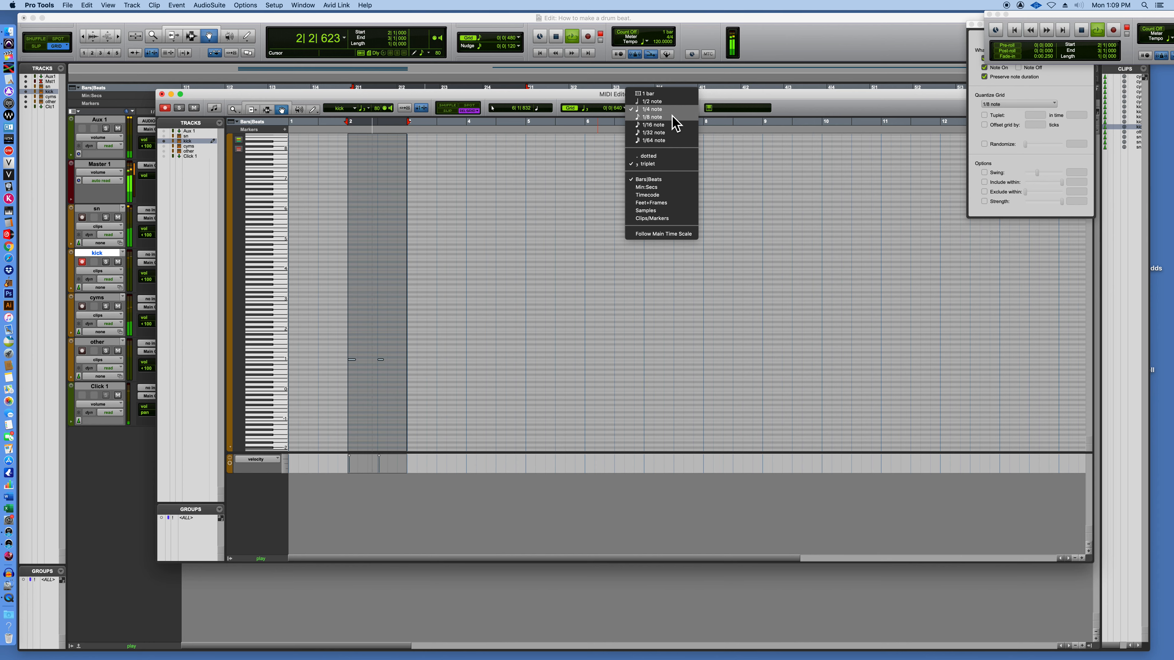
{"action": "left_click", "coordinate": [647, 165]}
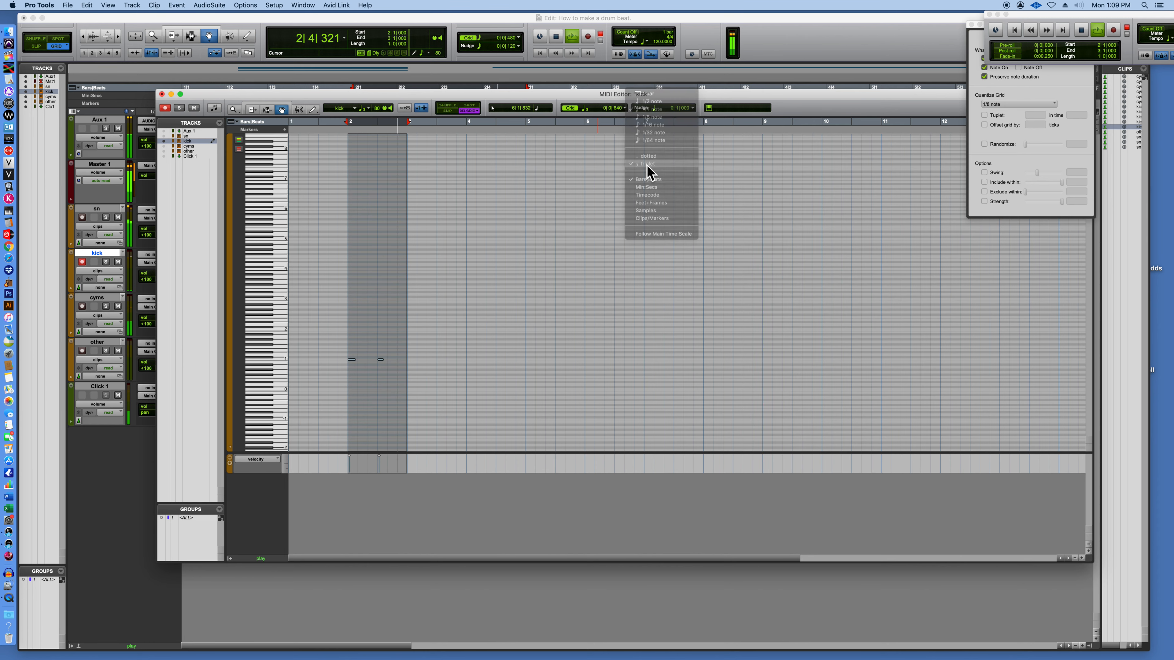
{"action": "left_click", "coordinate": [625, 109]}
{"action": "left_click", "coordinate": [648, 120]}
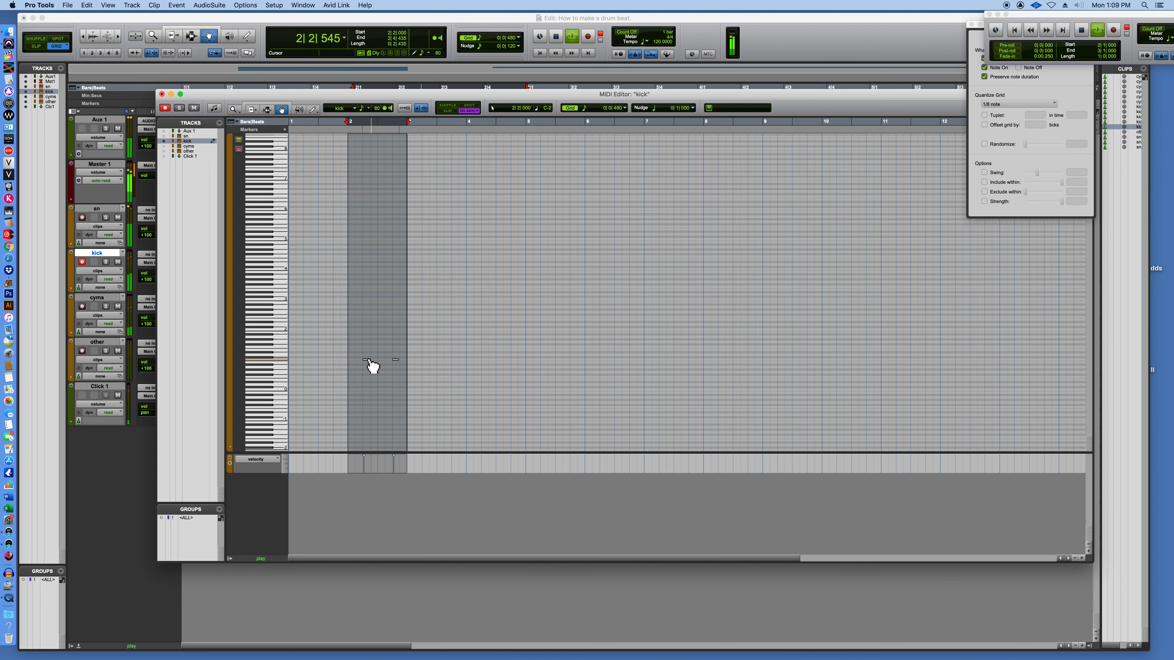
Rework the kick notes during playback to hit beat 1 and the "and" of beats 1, 2, 3 and 4, and close the editor.
{"action": "left_click_drag", "start_coordinate": [369, 360], "coordinate": [369, 360]}
{"action": "key", "text": "super+z"}
{"action": "left_click", "coordinate": [373, 348]}
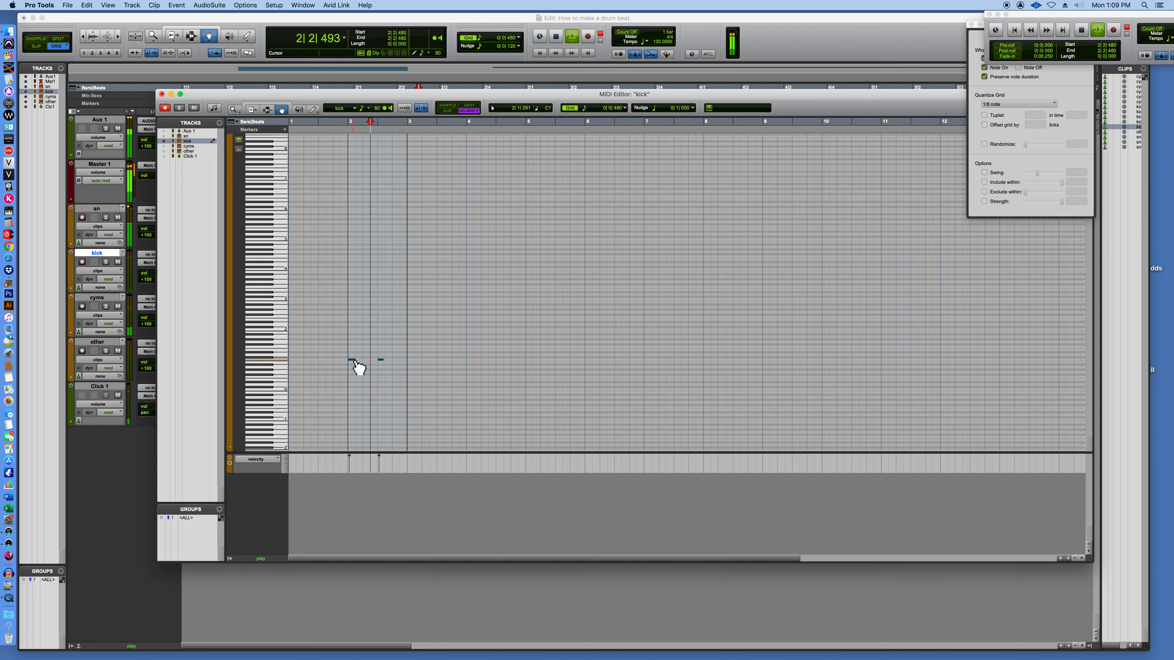
{"action": "left_click_drag", "start_coordinate": [354, 360], "coordinate": [381, 377]}
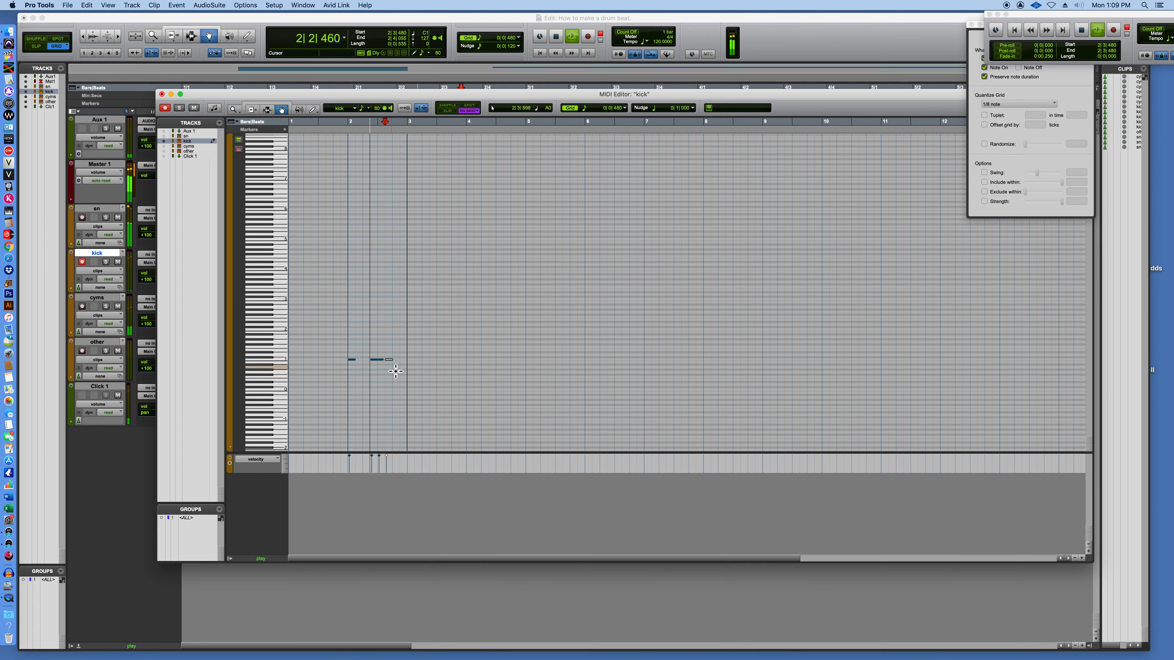
{"action": "left_click", "coordinate": [403, 360]}
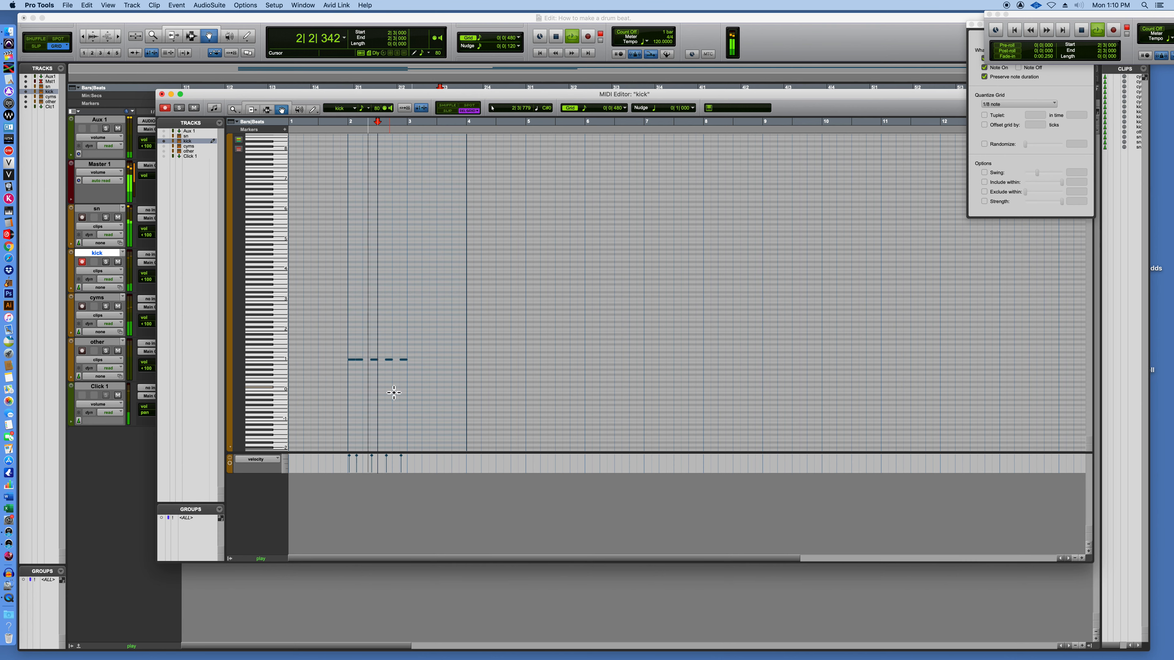
{"action": "left_click", "coordinate": [161, 94]}
Delete the beat 3 hit from the cyms clip in the MIDI Editor, return its last note to G#1 and stop playback.
{"action": "double_click", "coordinate": [429, 324]}
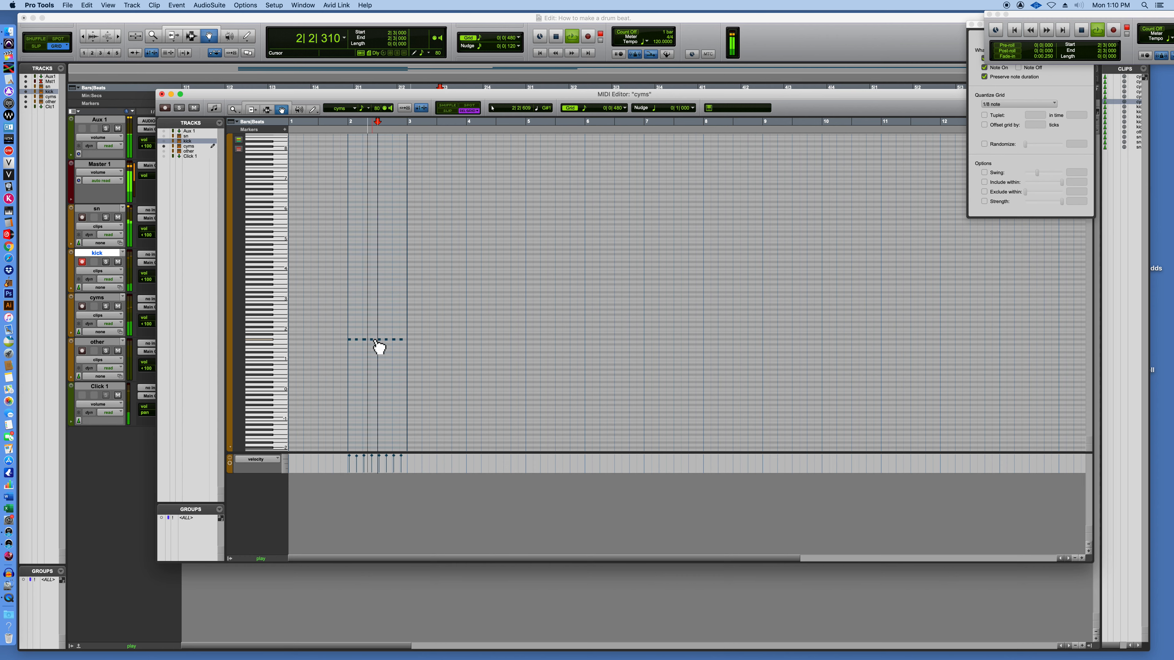
{"action": "key", "text": "Delete"}
{"action": "left_click", "coordinate": [401, 342]}
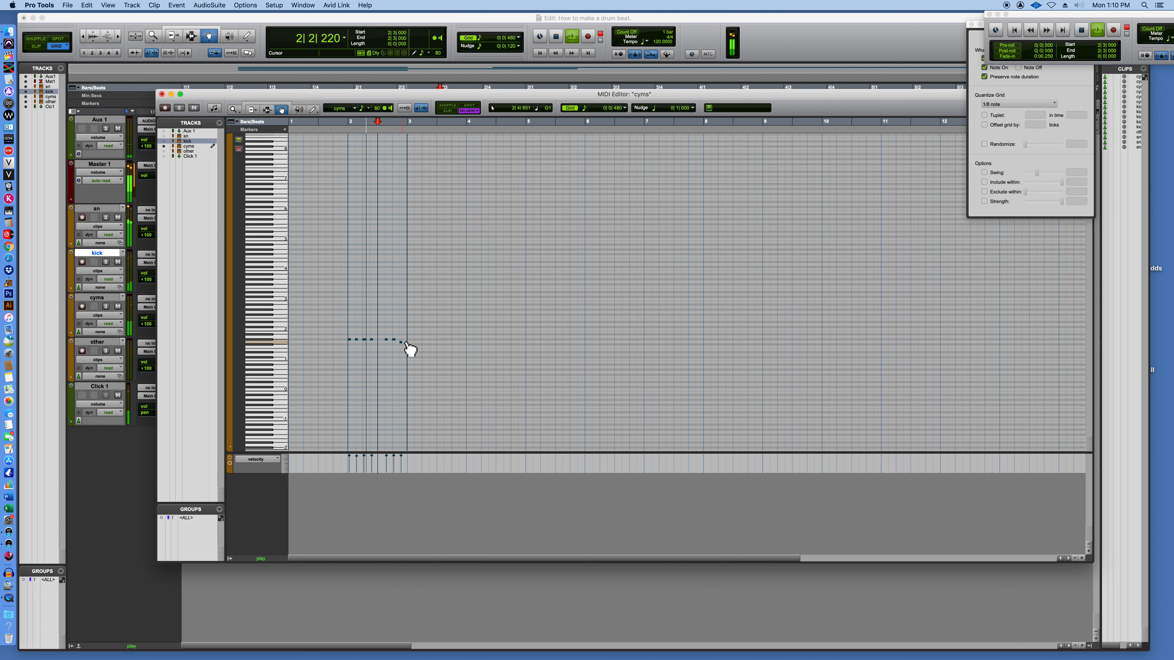
{"action": "left_click_drag", "start_coordinate": [402, 342], "coordinate": [402, 339]}
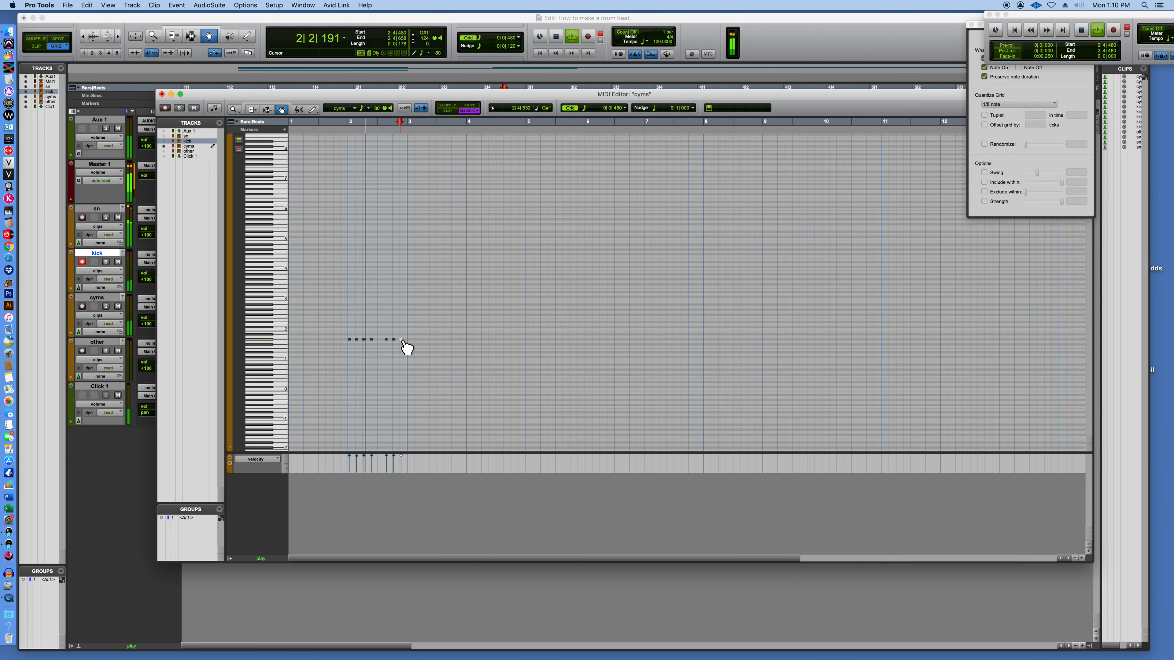
{"action": "key", "text": "space"}
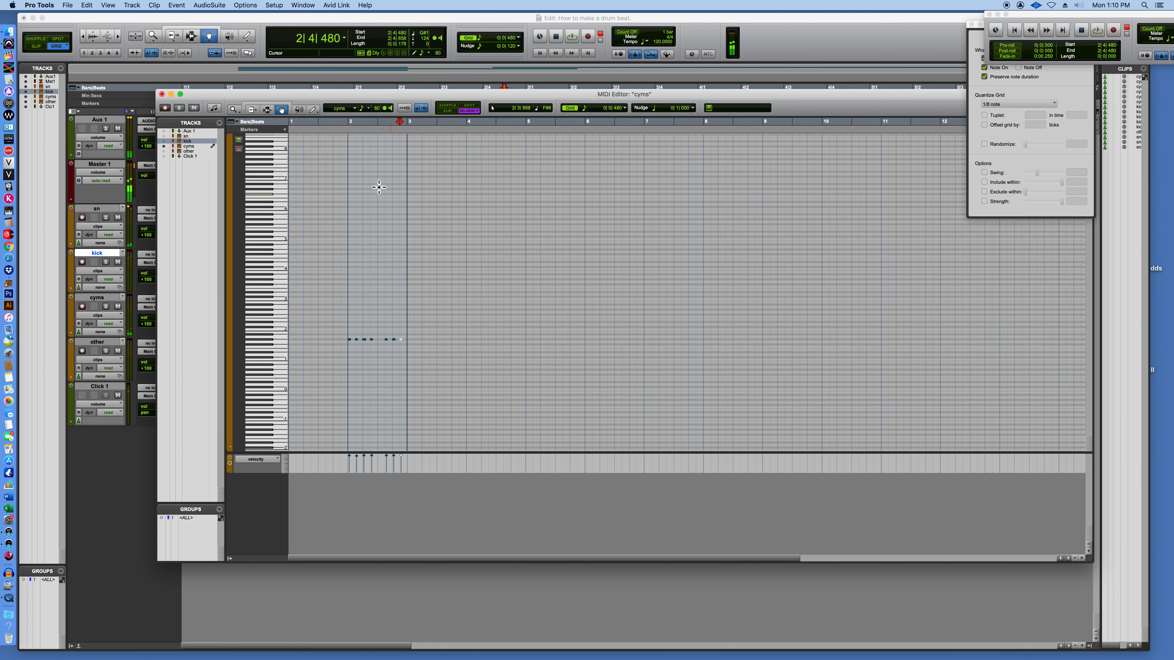
{"action": "left_click", "coordinate": [165, 94]}
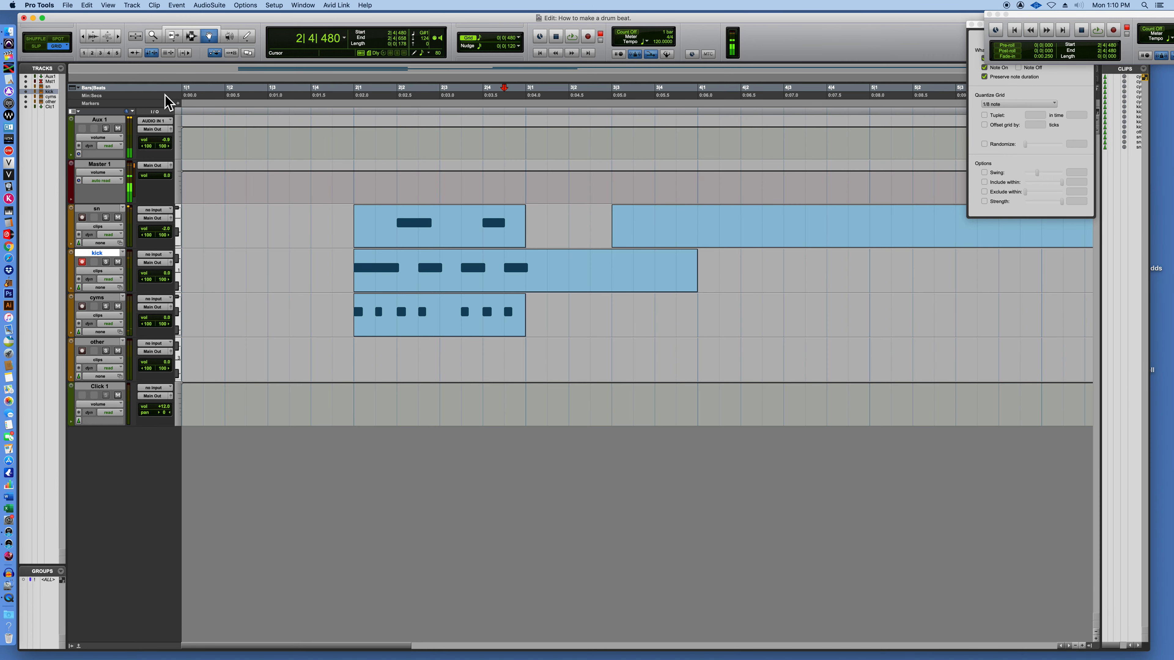
Select the bar 2 sn clip and move the Event Operations window into clear view, keeping Input Quantize as the operation.
{"action": "left_click", "coordinate": [412, 233]}
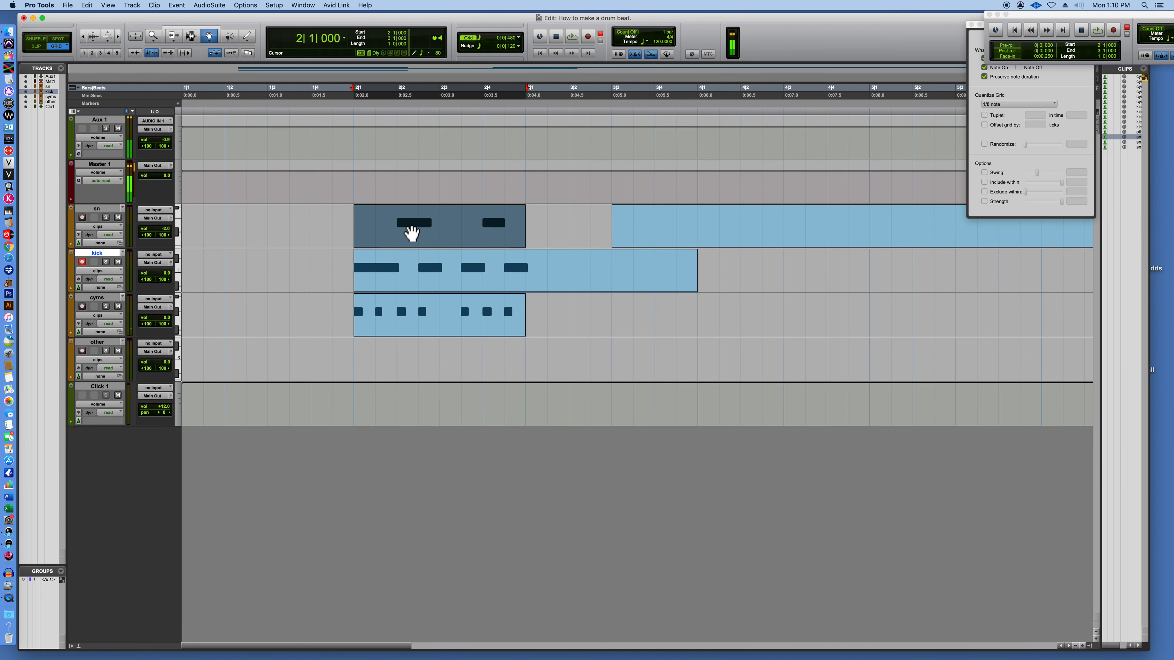
{"action": "left_click", "coordinate": [973, 72]}
{"action": "left_click_drag", "start_coordinate": [1017, 26], "coordinate": [883, 47]}
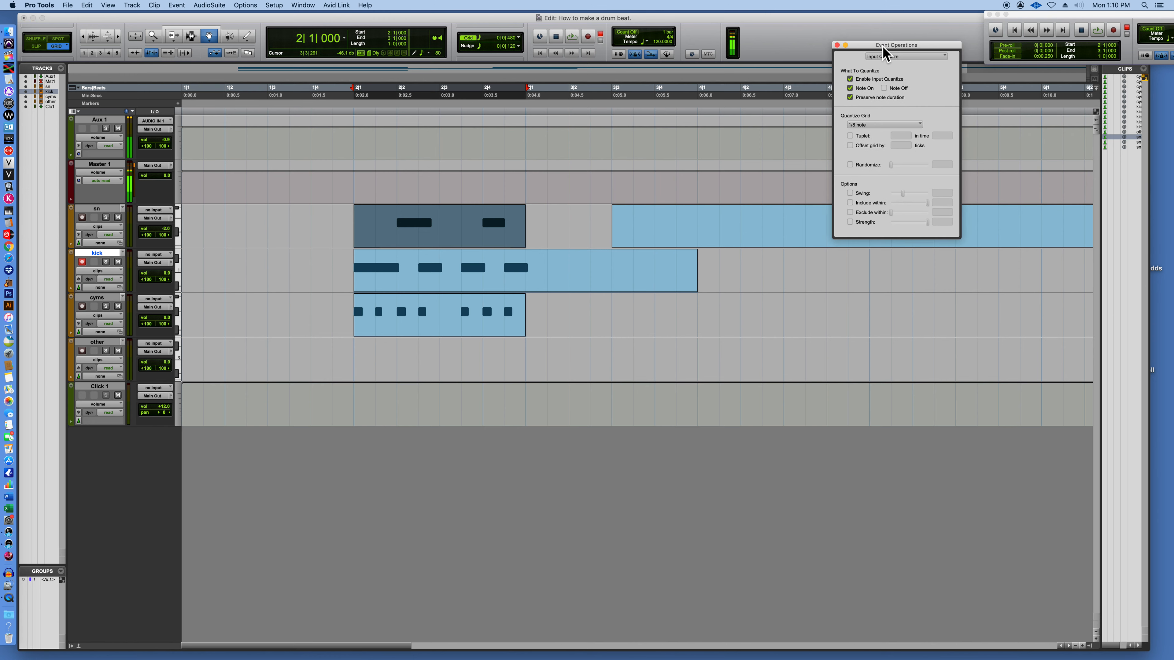
{"action": "left_click", "coordinate": [895, 57]}
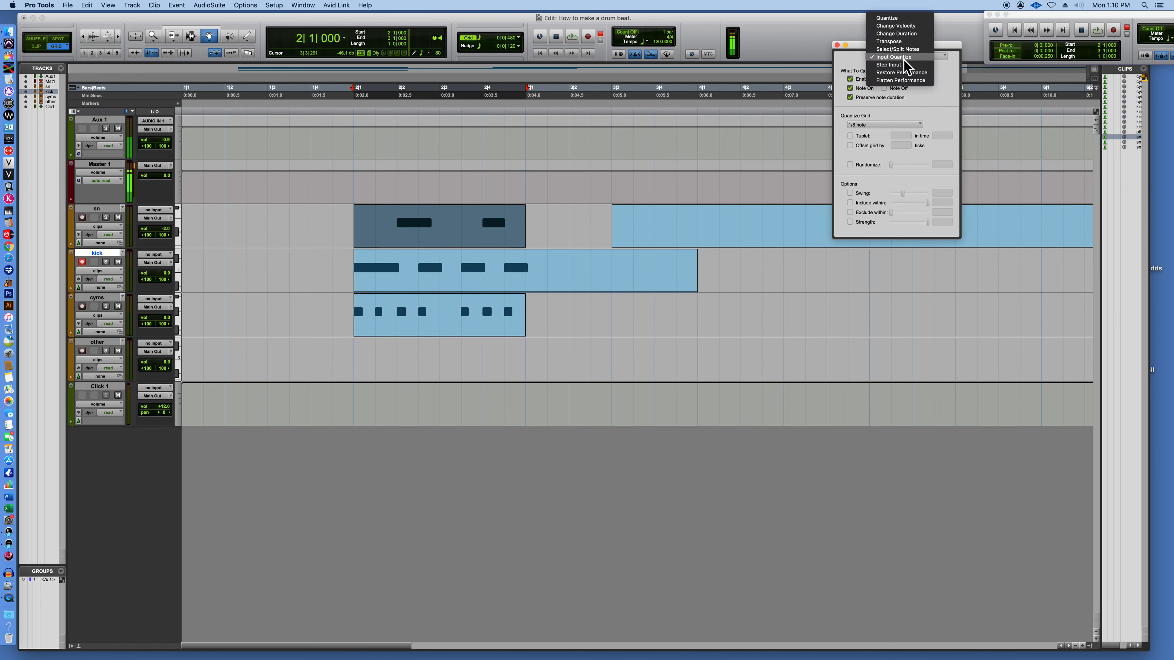
{"action": "left_click", "coordinate": [904, 58]}
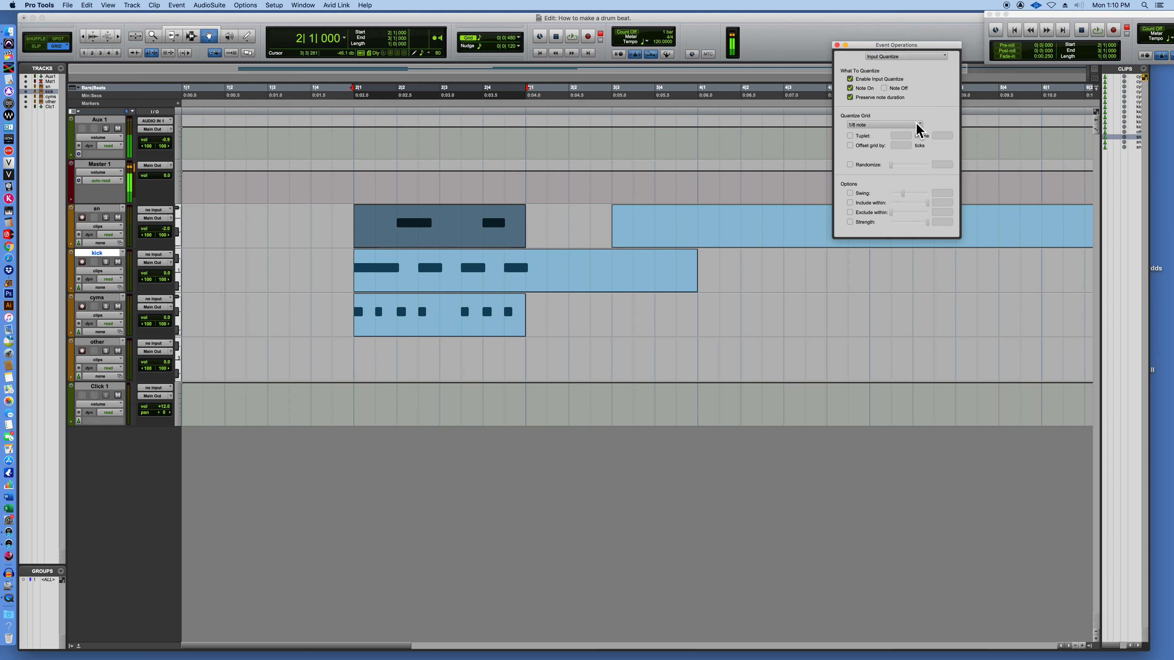
Set the Input Quantize grid to 1/16 note and move the Event Operations window clear of the transport controls.
{"action": "left_click", "coordinate": [894, 125]}
{"action": "left_click", "coordinate": [890, 134]}
{"action": "left_click_drag", "start_coordinate": [872, 47], "coordinate": [960, 127]}
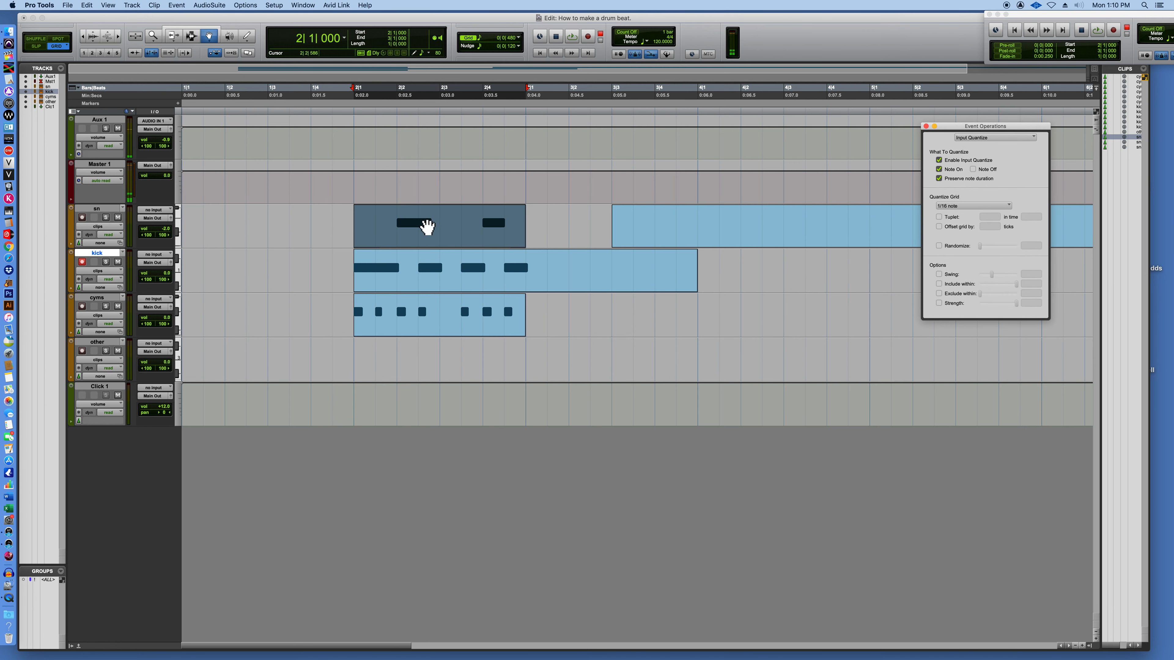
Delete the bar 2 clip from the cyms track.
{"action": "left_click", "coordinate": [427, 226]}
{"action": "left_click", "coordinate": [425, 328]}
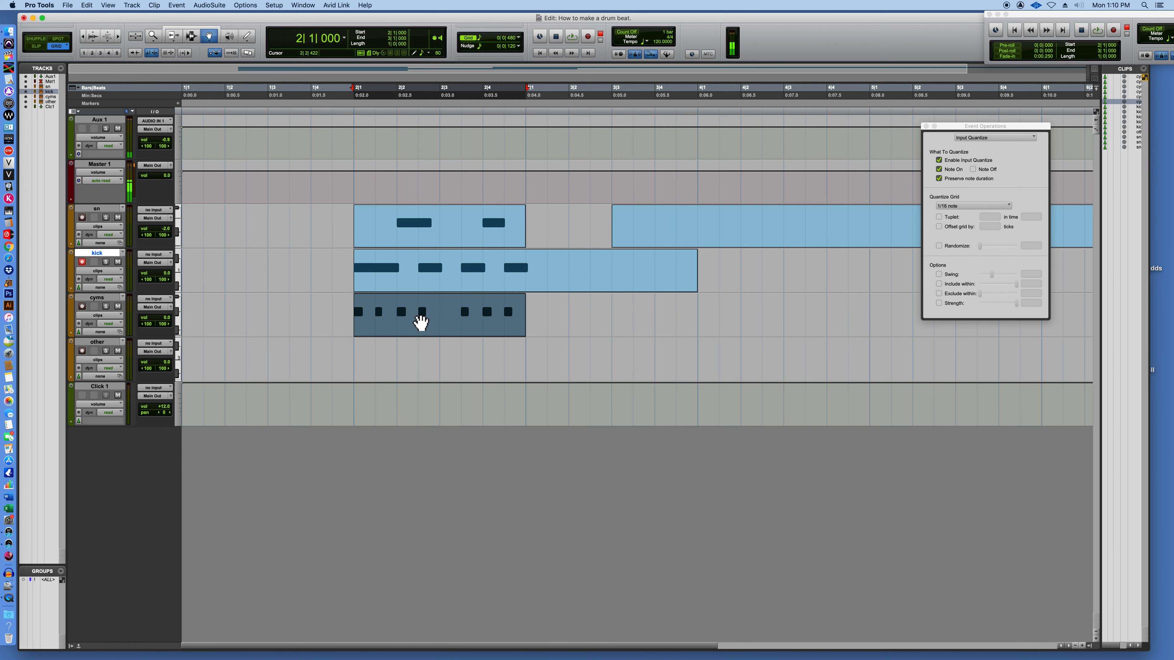
{"action": "key", "text": "Delete"}
Bring the Transport window fully into view, set the tempo to 60 and close the Event Operations window.
{"action": "left_click_drag", "start_coordinate": [1033, 21], "coordinate": [827, 28]}
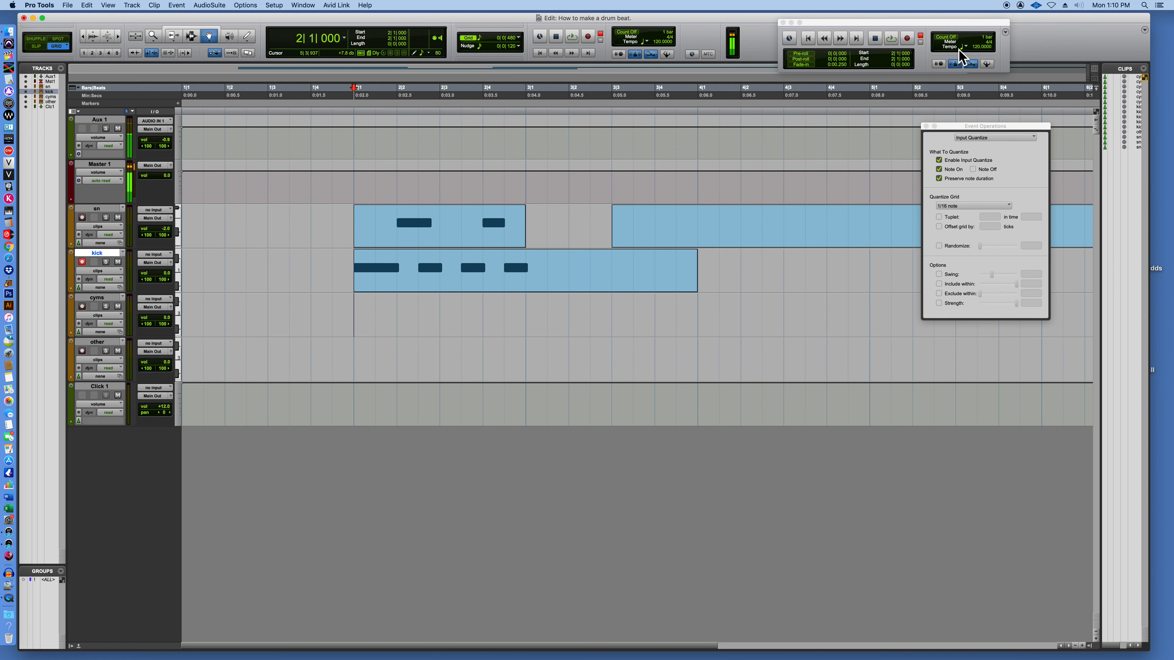
{"action": "mouse_move", "coordinate": [973, 47]}
{"action": "left_mouse_down"}
{"action": "mouse_move", "coordinate": [978, 74]}
{"action": "mouse_move", "coordinate": [974, 65]}
{"action": "left_mouse_up"}
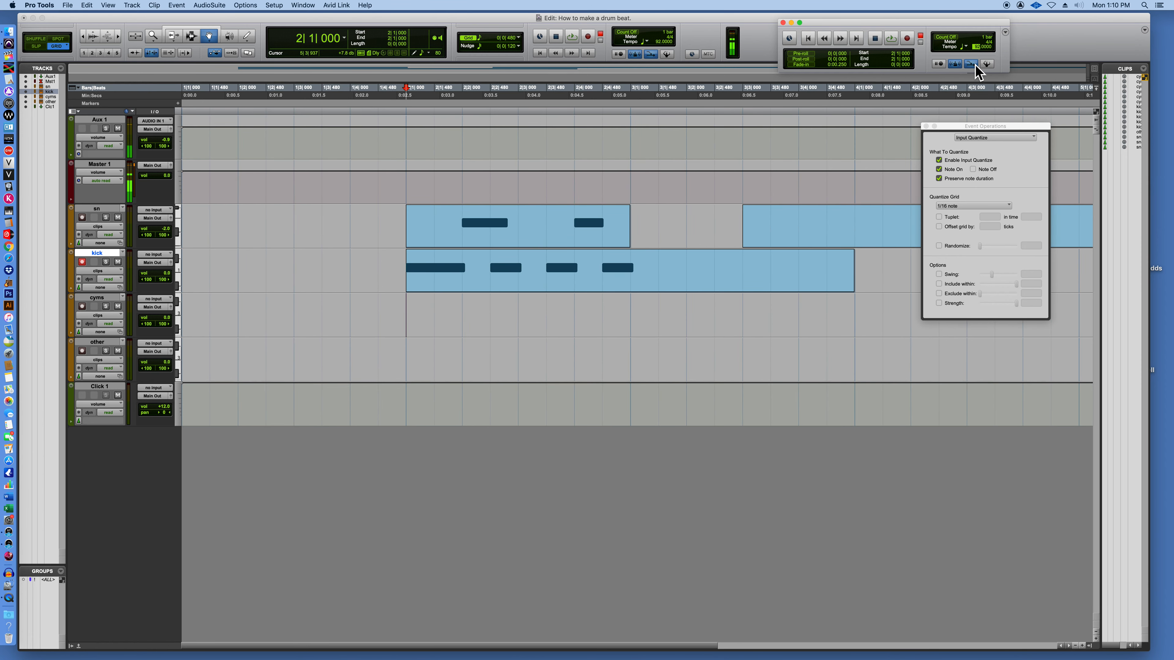
{"action": "left_click", "coordinate": [954, 127]}
{"action": "left_click", "coordinate": [926, 126]}
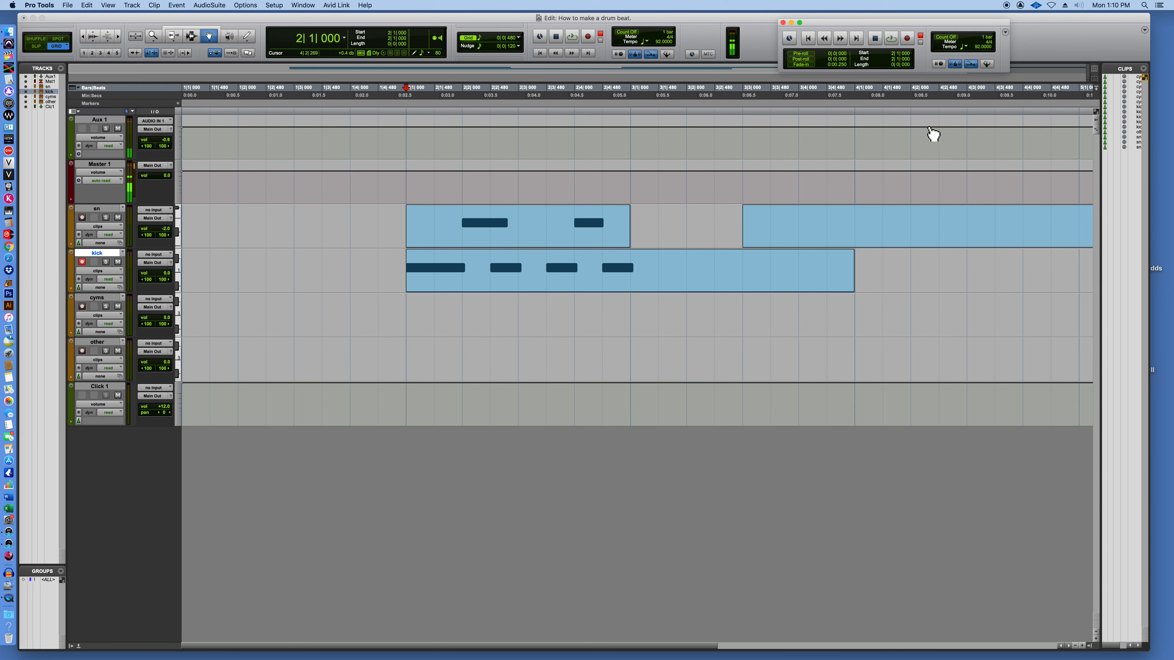
Delete the kick clip and both sn clips to clear the drum tracks.
{"action": "left_click", "coordinate": [663, 284]}
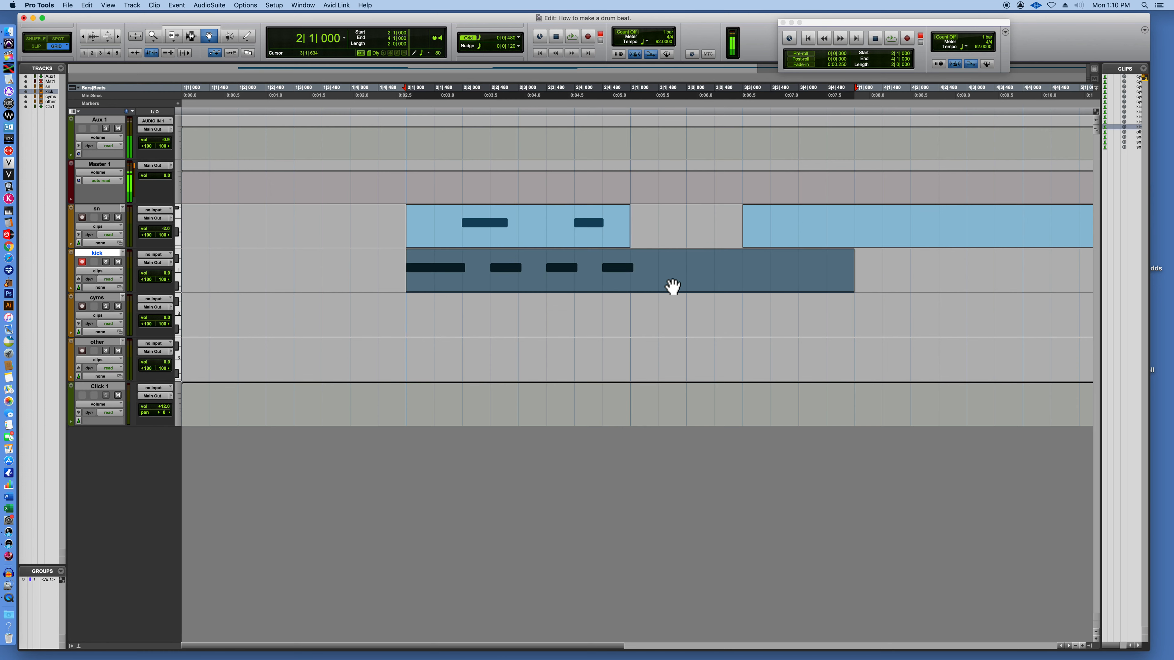
{"action": "key", "text": "Delete"}
{"action": "left_click", "coordinate": [783, 240]}
{"action": "key", "text": "Delete"}
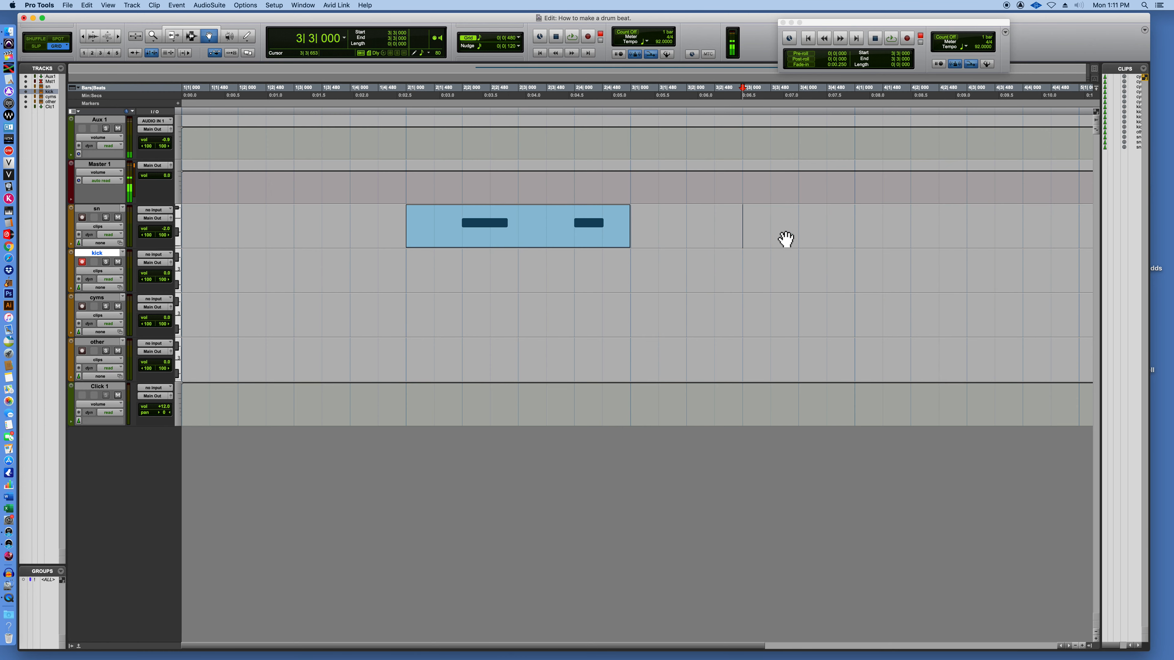
{"action": "left_click", "coordinate": [191, 36]}
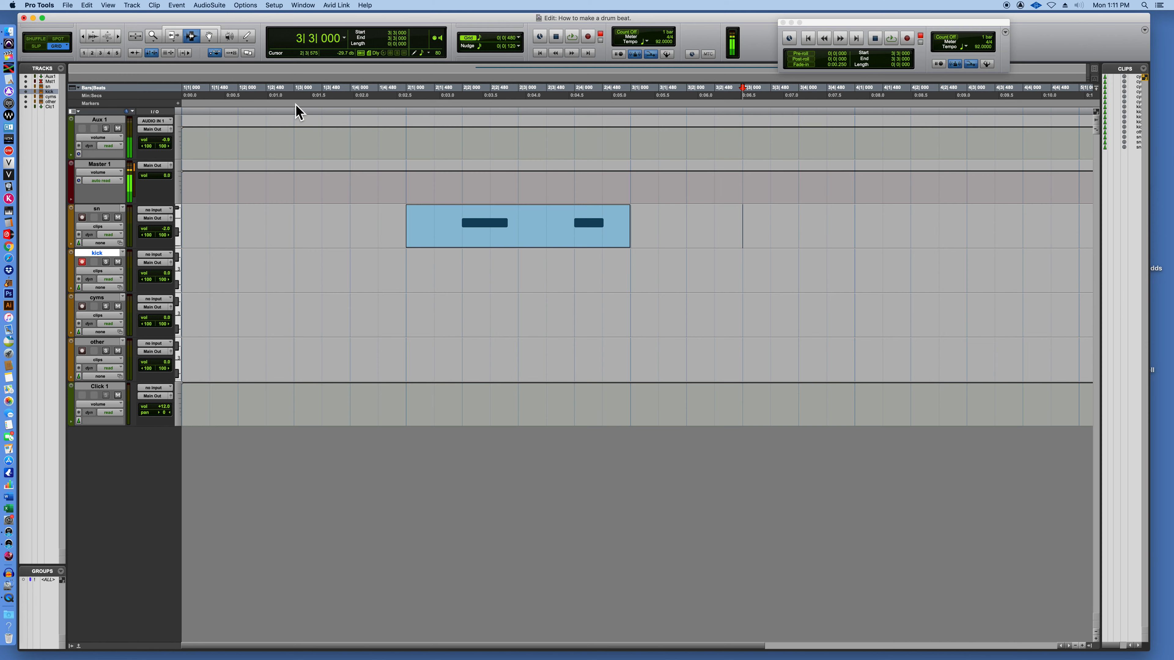
{"action": "left_click_drag", "start_coordinate": [408, 230], "coordinate": [849, 242]}
{"action": "key", "text": "Delete"}
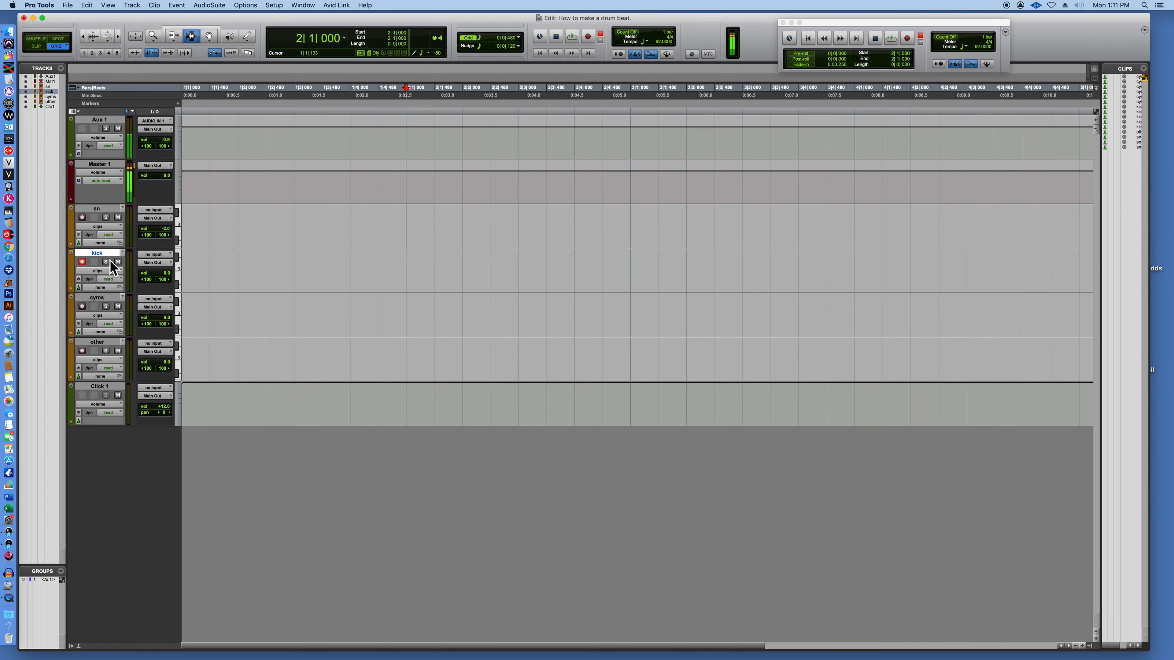
Record-enable the sn track, select bars 2 and 3 on it, and set the grid to 1/16 note.
{"action": "left_click", "coordinate": [83, 218]}
{"action": "left_click_drag", "start_coordinate": [408, 227], "coordinate": [858, 235]}
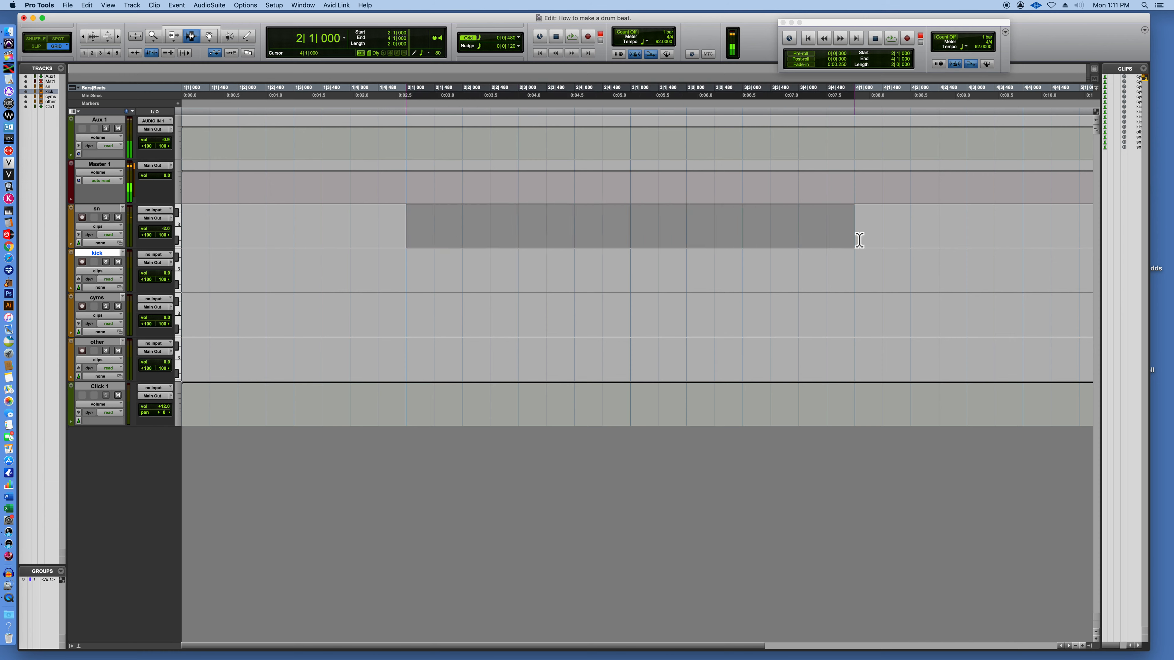
{"action": "left_click", "coordinate": [501, 39]}
{"action": "left_click", "coordinate": [514, 58]}
Loop-record snare hits on beats 2 and 4 of bars 2 and 3, then stop recording.
{"action": "key", "text": "shift+r"}
{"action": "key", "text": "super+space"}
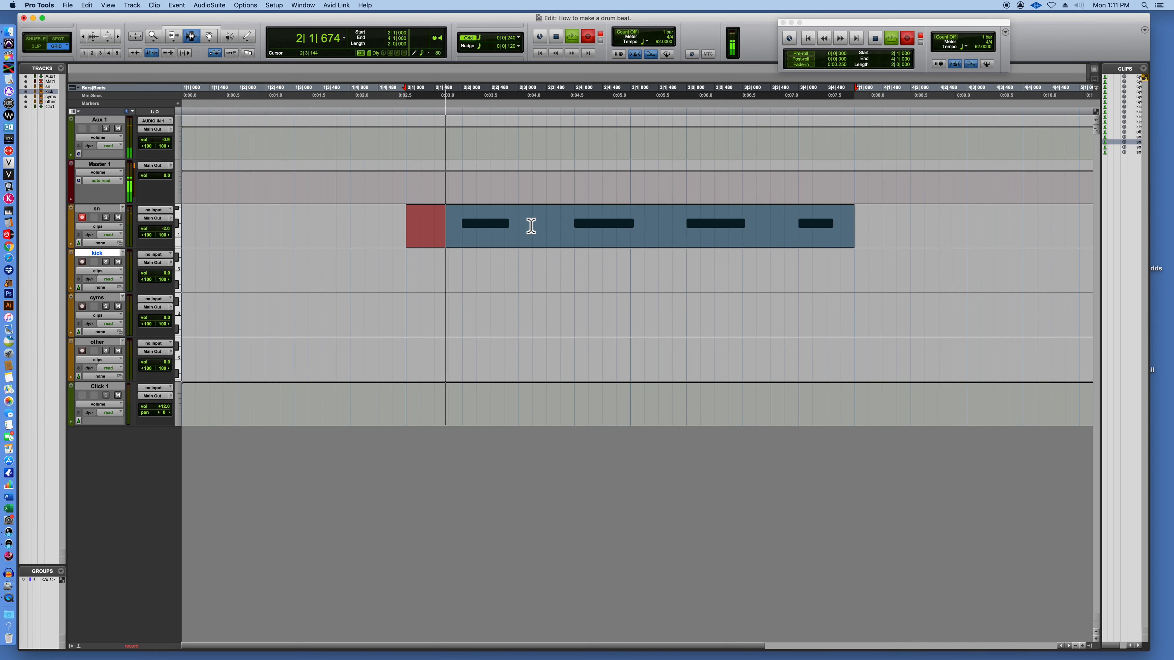
{"action": "key", "text": "space"}
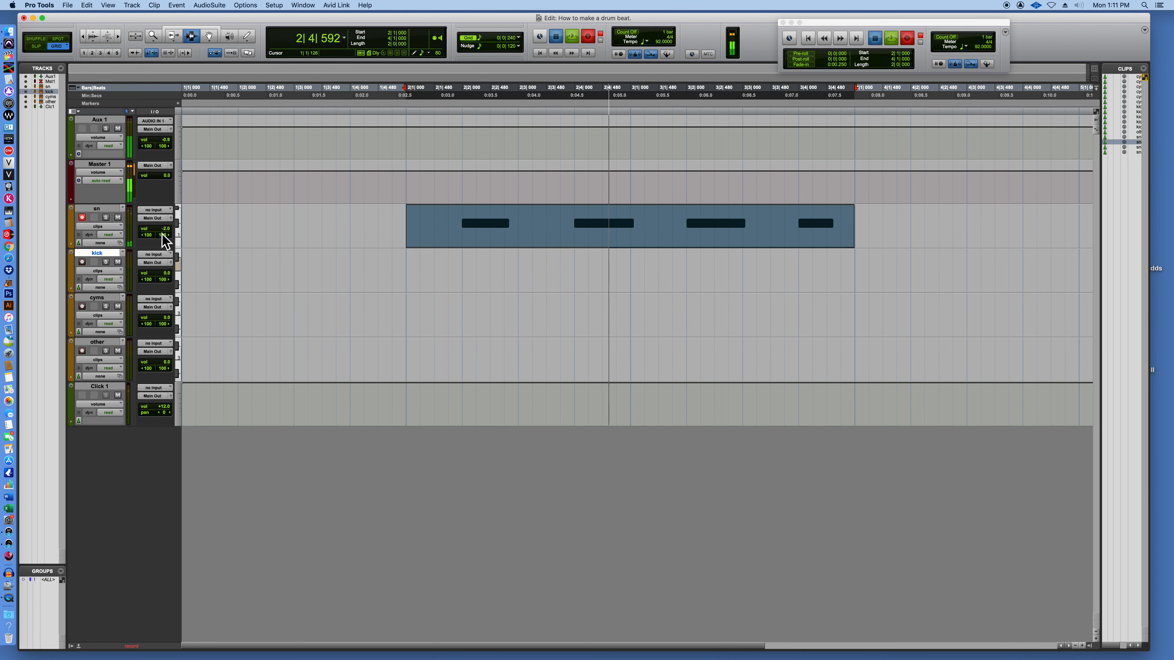
Record-enable the kick track and loop-record a two-bar kick pattern with sixteenth-note hits across bars 2 and 3.
{"action": "left_click", "coordinate": [410, 278]}
{"action": "left_click_drag", "start_coordinate": [410, 278], "coordinate": [855, 284]}
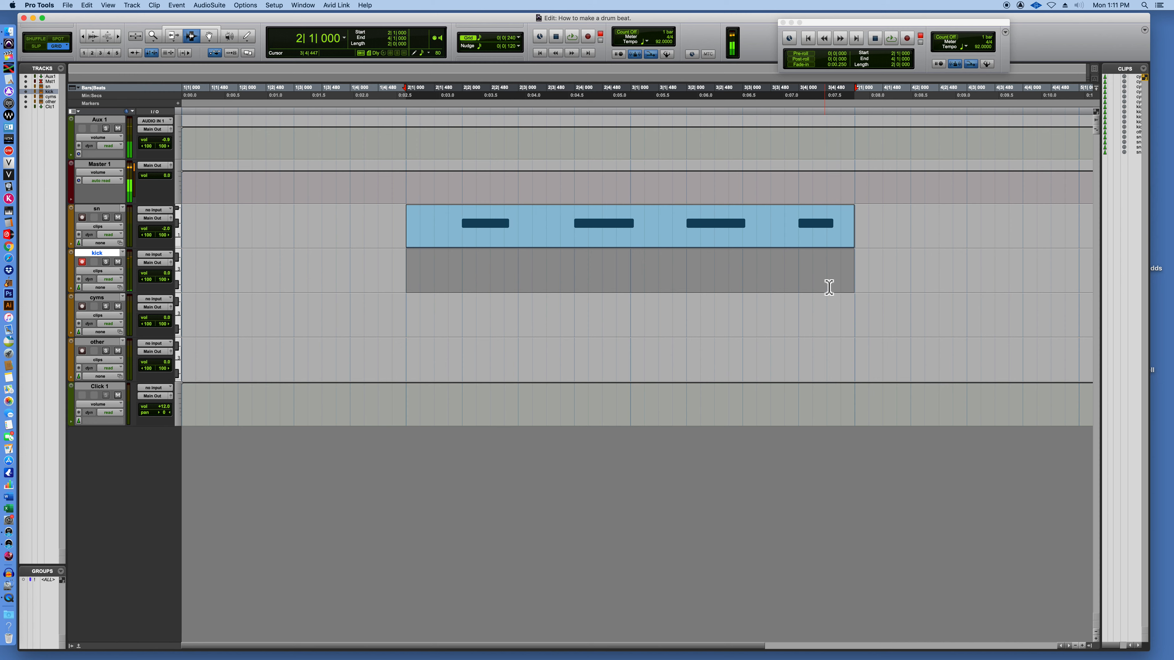
{"action": "key", "text": "super+space"}
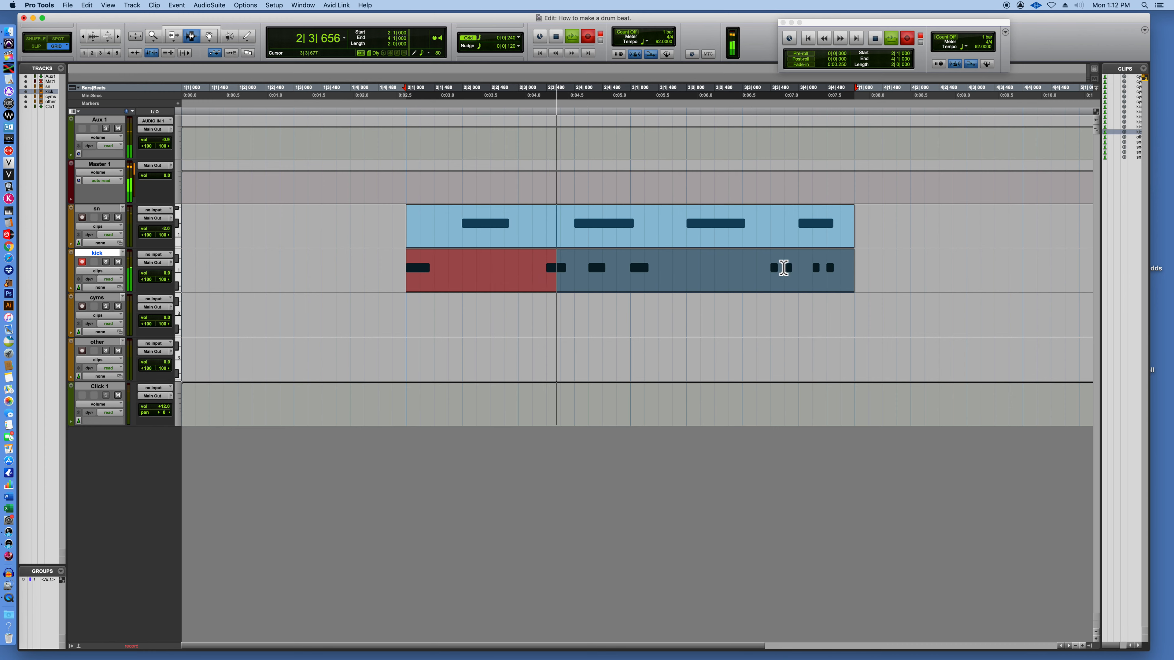
{"action": "key", "text": "space"}
Play the kick clip in the MIDI Editor, move its bar 3 beat 1 note to 3|1|480 and close the editor.
{"action": "left_click_drag", "start_coordinate": [411, 275], "coordinate": [855, 280]}
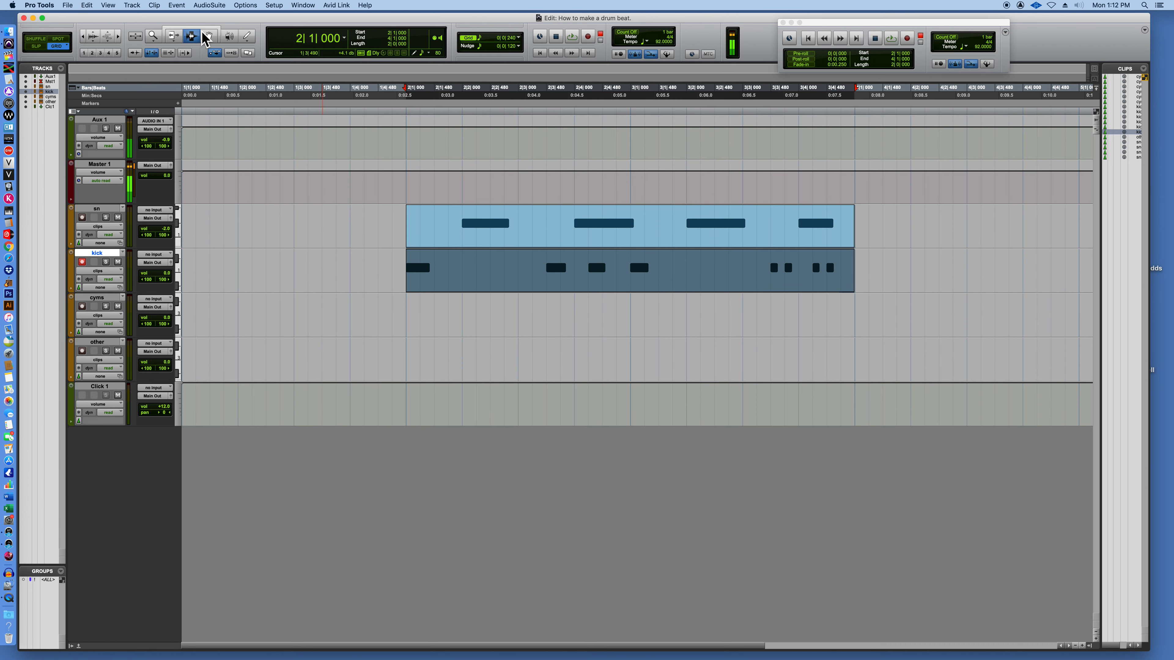
{"action": "left_click", "coordinate": [209, 36]}
{"action": "double_click", "coordinate": [629, 280]}
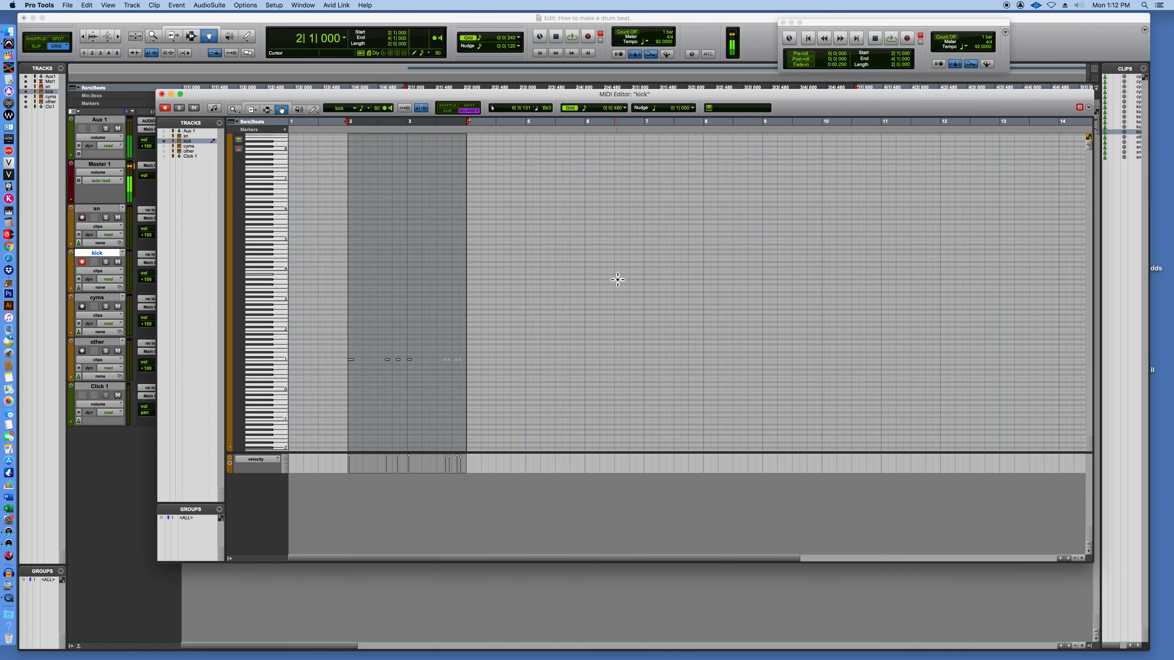
{"action": "key", "text": "space"}
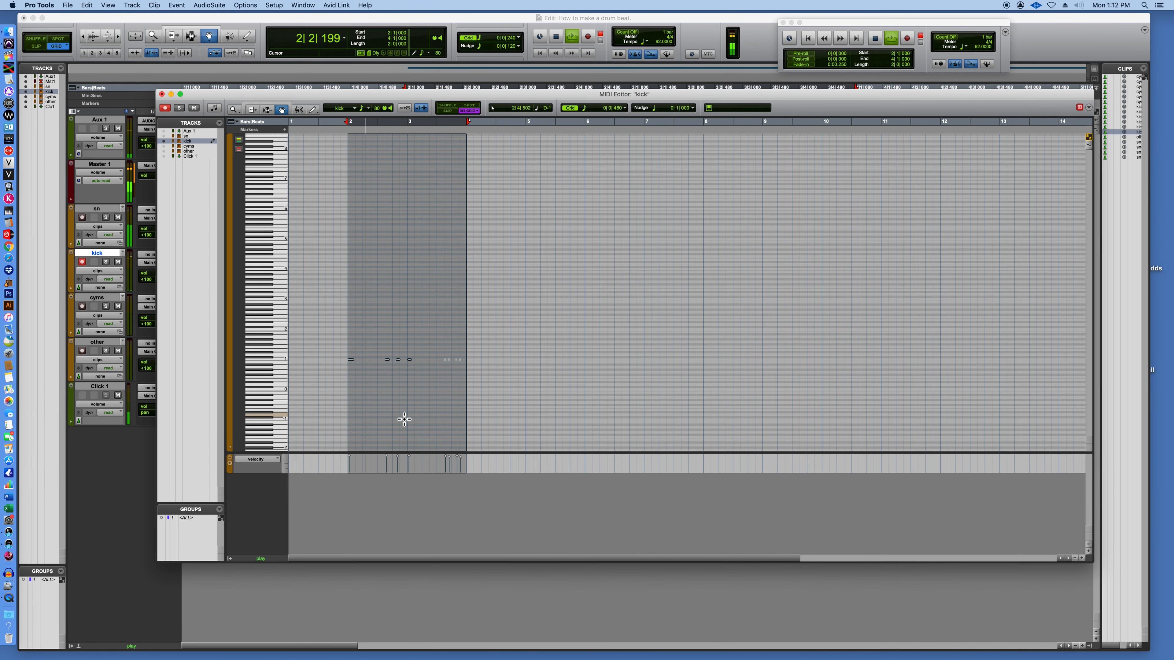
{"action": "left_click", "coordinate": [411, 238]}
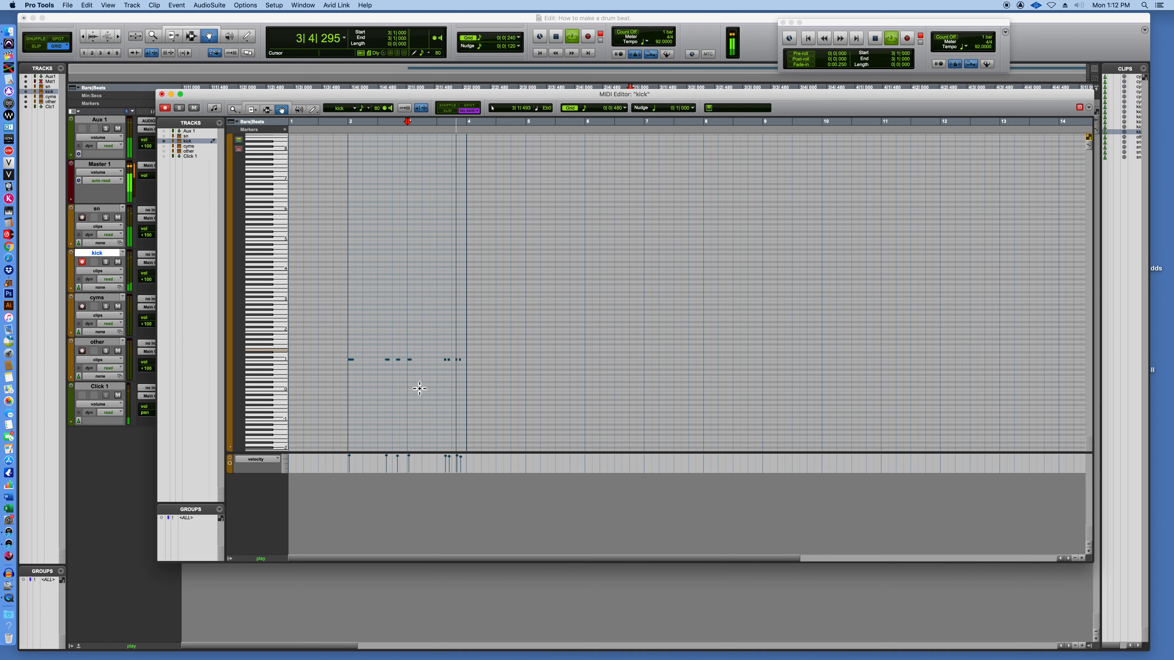
{"action": "left_click_drag", "start_coordinate": [410, 360], "coordinate": [417, 361]}
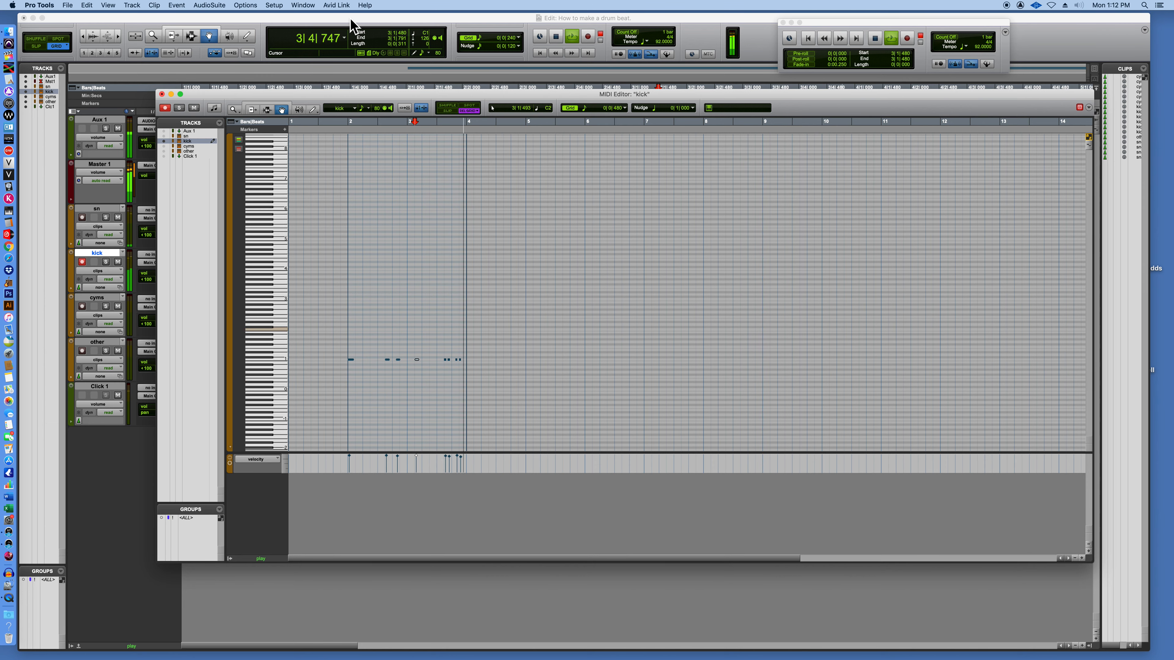
{"action": "left_click", "coordinate": [163, 95]}
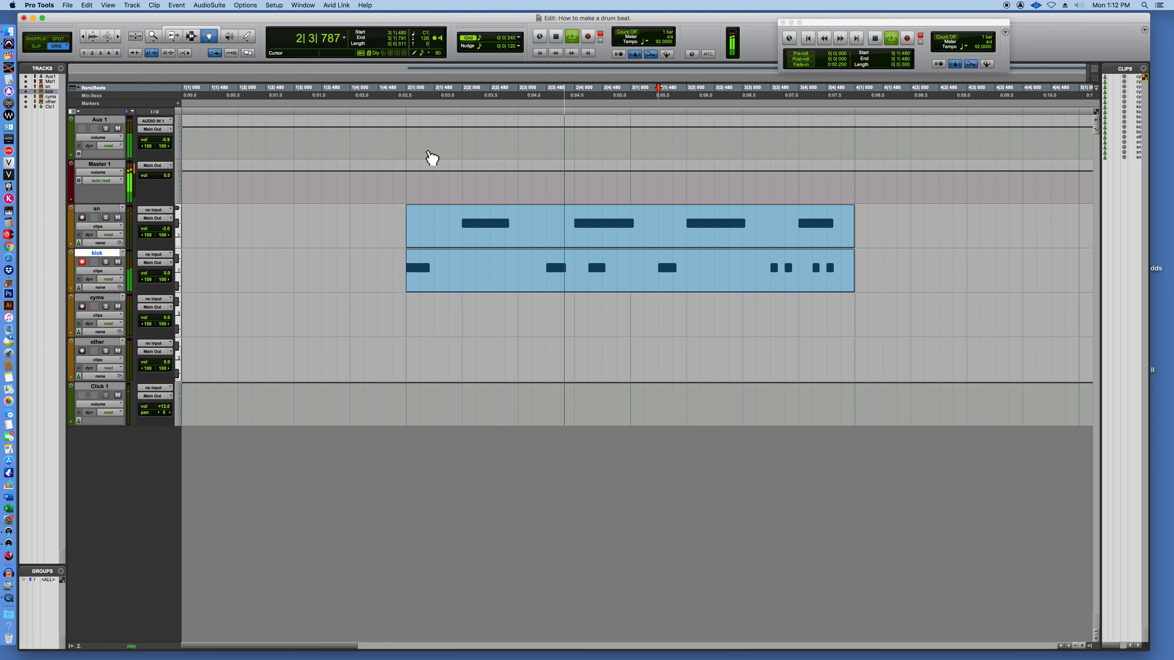
Record-enable cyms and loop-record over the kick clip's range, undoing the first take and recording a cymbal hit on bar 2 beat 1.
{"action": "left_click", "coordinate": [83, 306]}
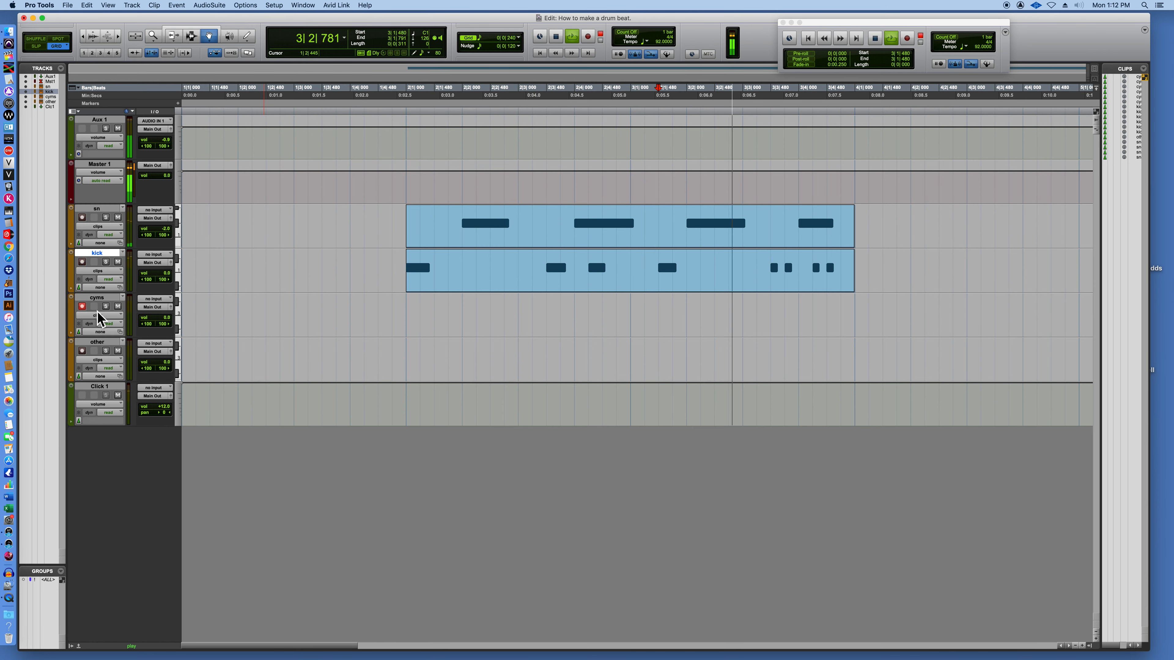
{"action": "left_click", "coordinate": [477, 280]}
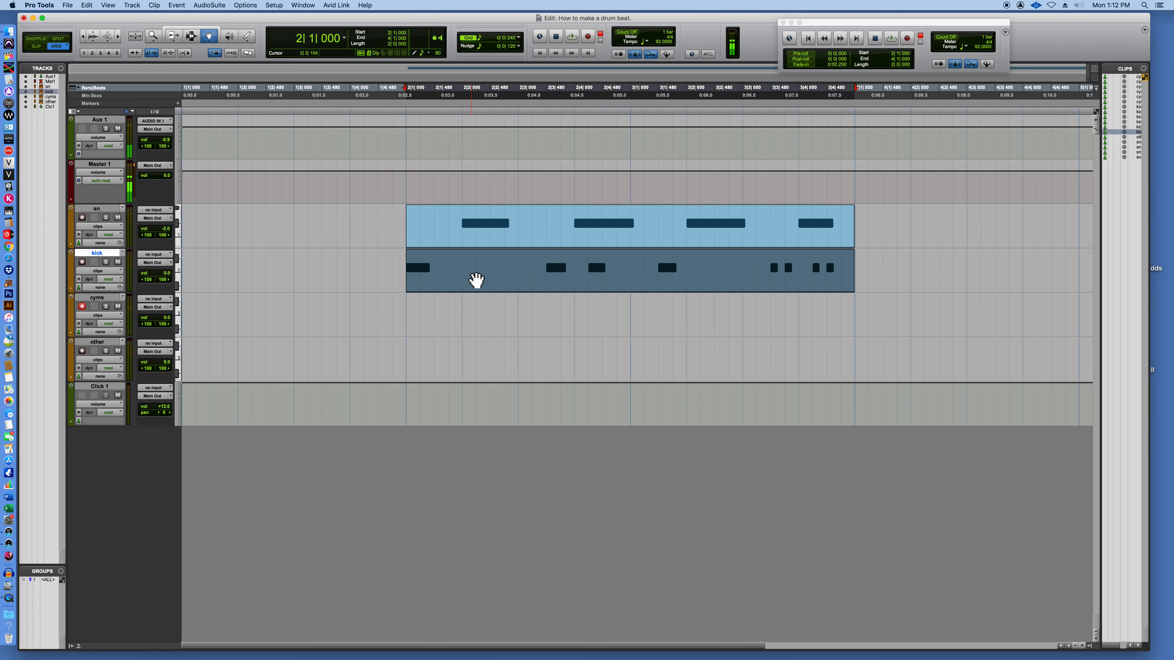
{"action": "key", "text": "super+space"}
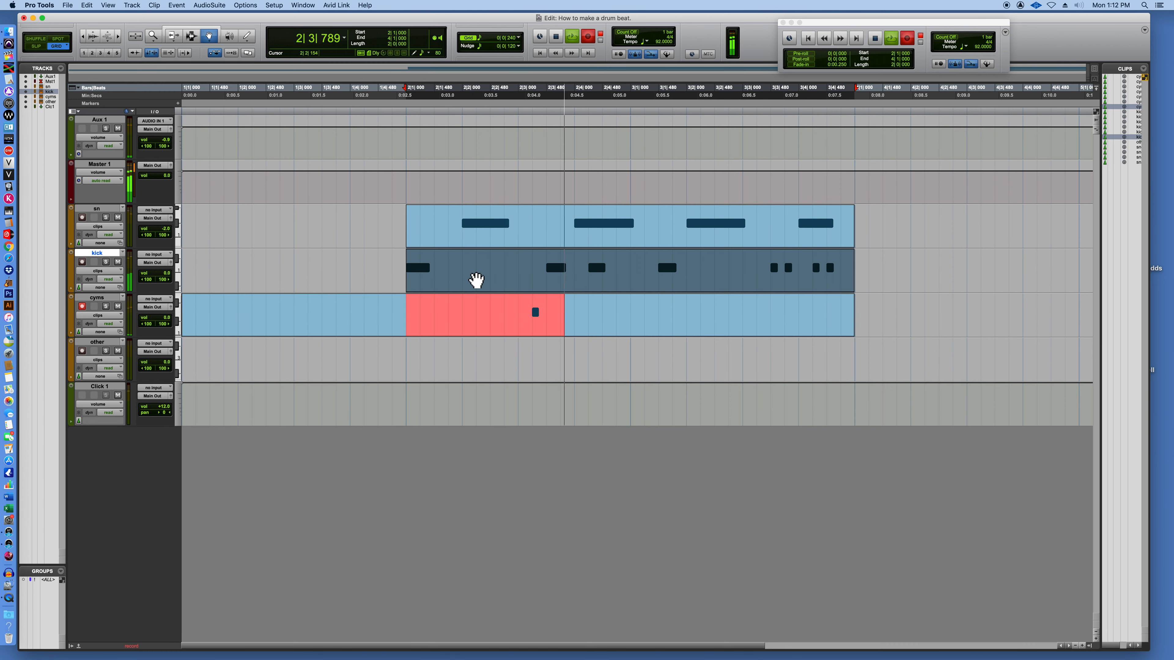
{"action": "key", "text": "space"}
{"action": "key", "text": "super+z"}
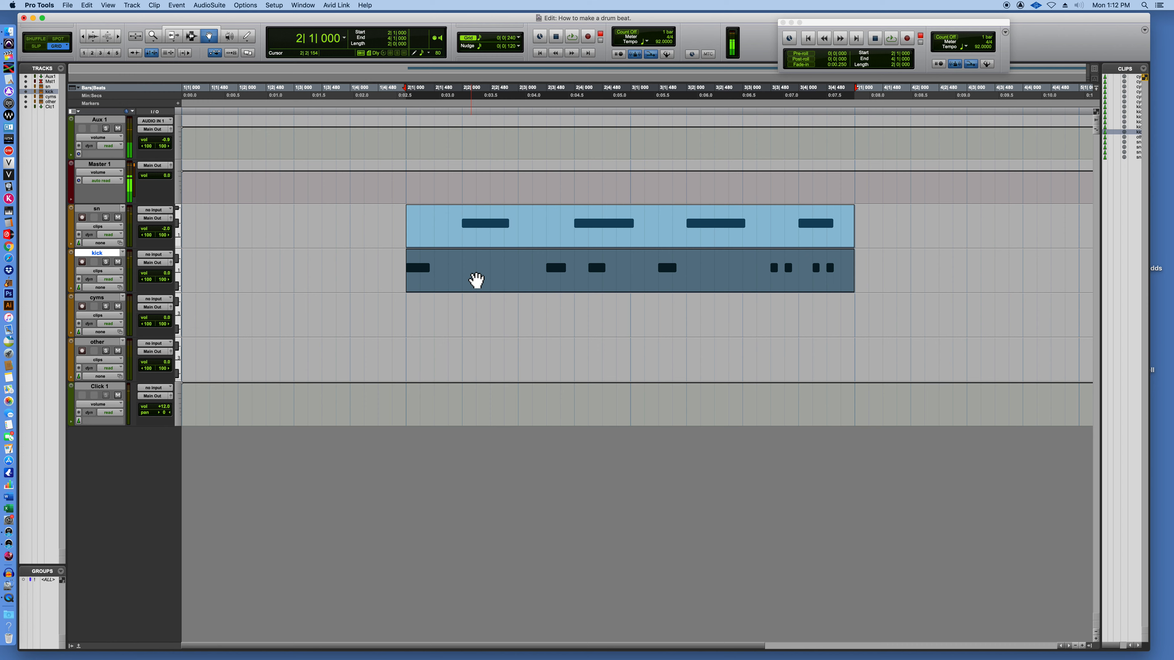
{"action": "key", "text": "super+space"}
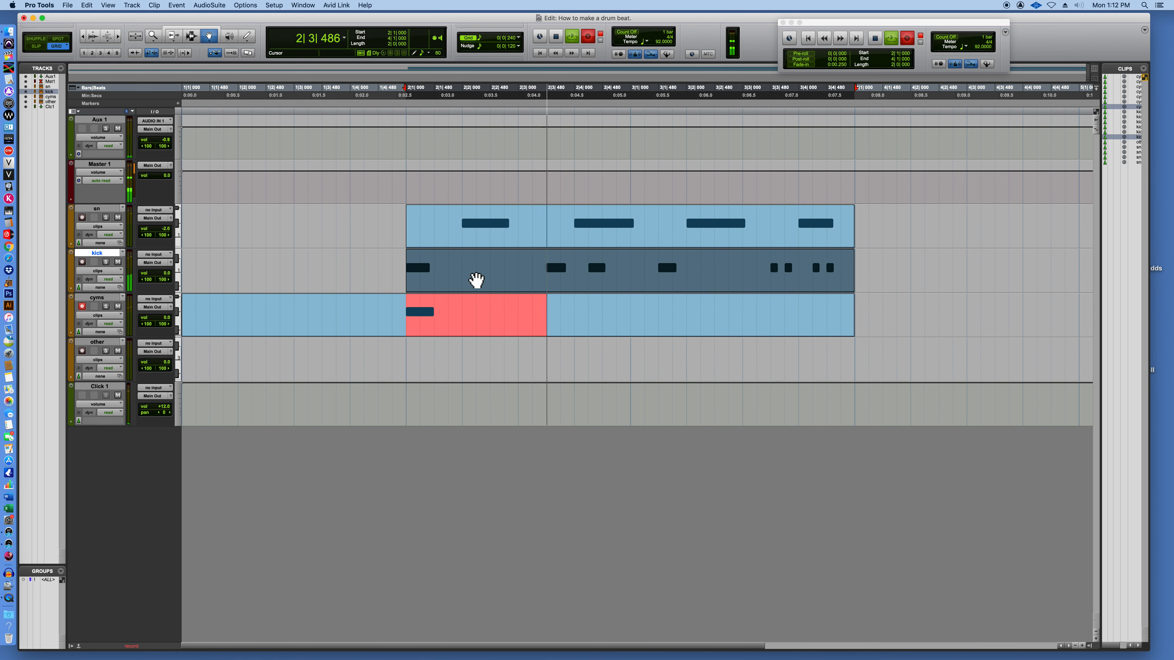
{"action": "key", "text": "space"}
Try another loop-record pass on the cyms track over the kick clip's range after closing the cyms MIDI Editor.
{"action": "double_click", "coordinate": [467, 313]}
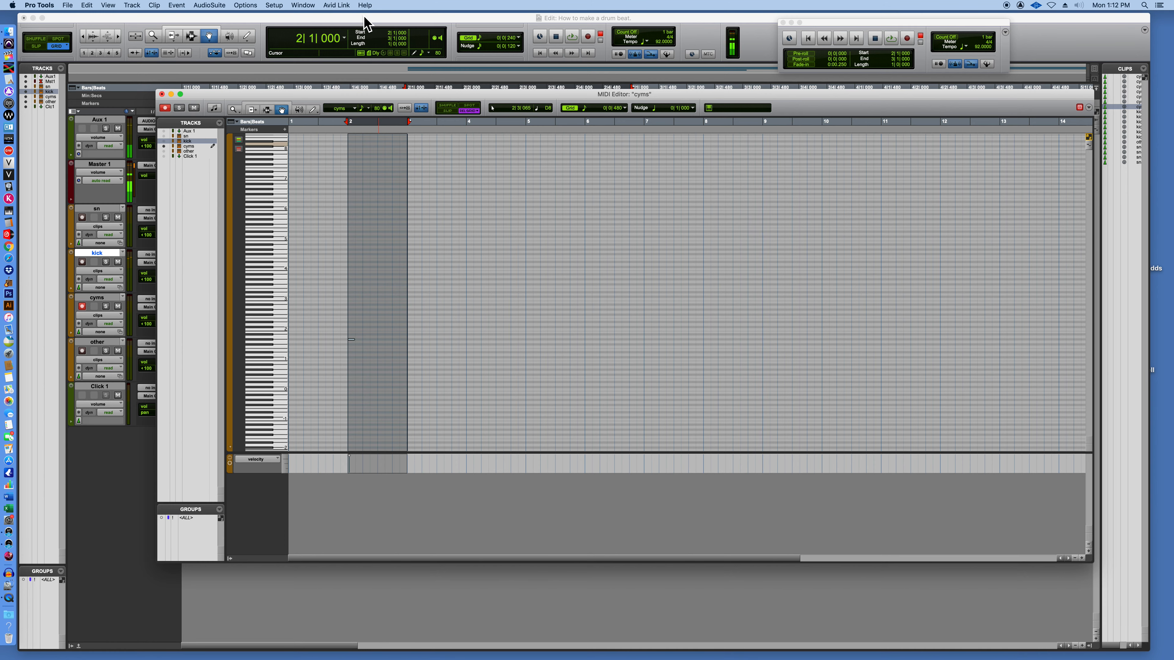
{"action": "key", "text": "super+w"}
{"action": "left_click", "coordinate": [533, 290]}
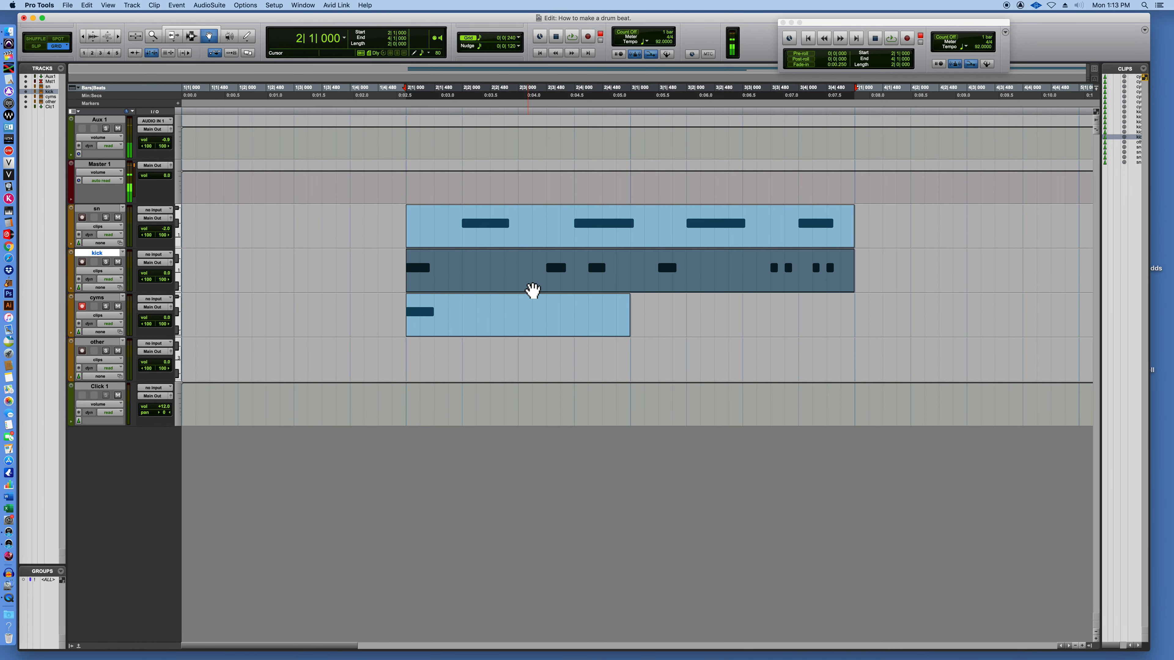
{"action": "key", "text": "super+space"}
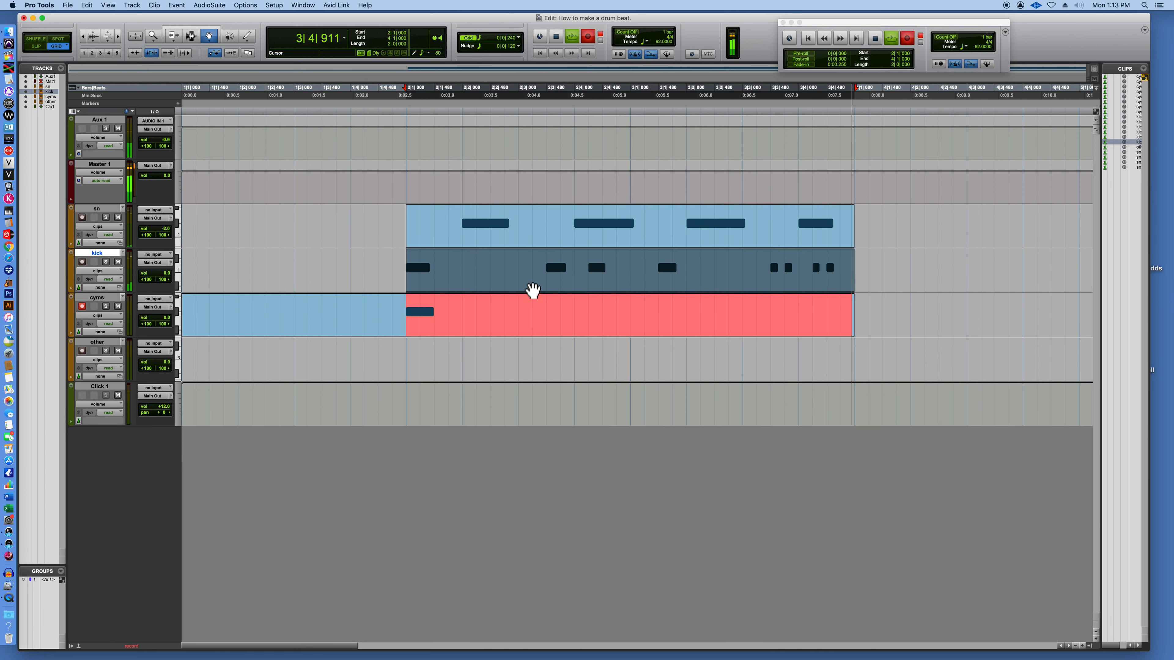
{"action": "key", "text": "space"}
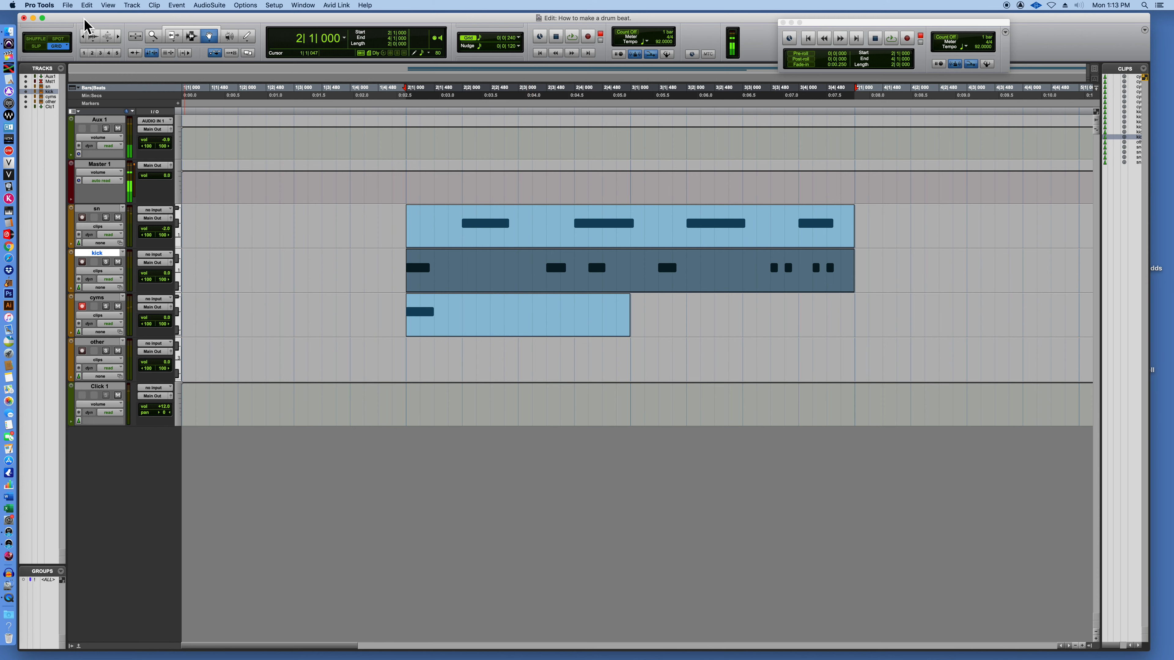
Extend the cyms clip to the end of bar 3 and start playing it back in the MIDI Editor.
{"action": "left_click_drag", "start_coordinate": [636, 336], "coordinate": [868, 336]}
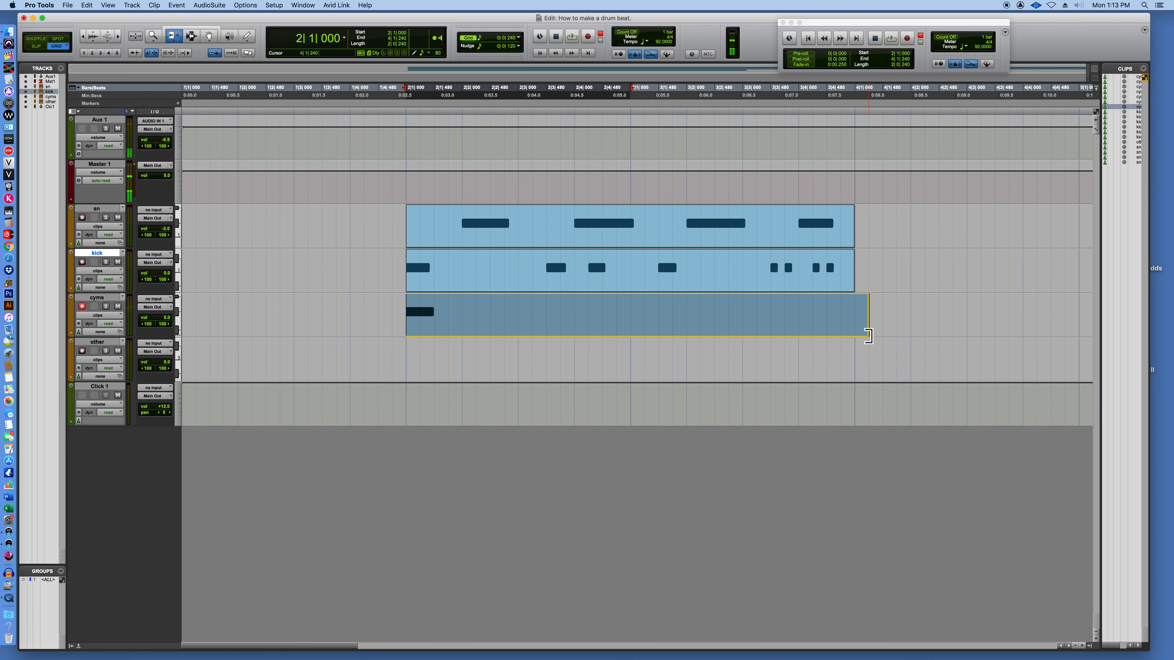
{"action": "double_click", "coordinate": [521, 319]}
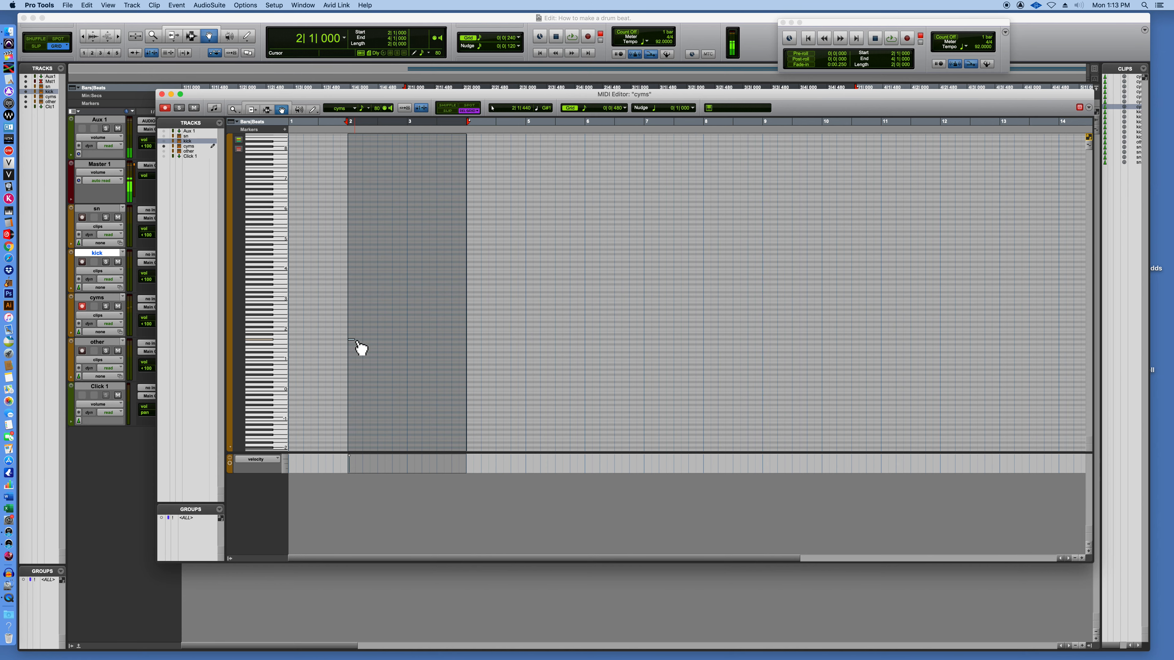
{"action": "key", "text": "ctrl+equal"}
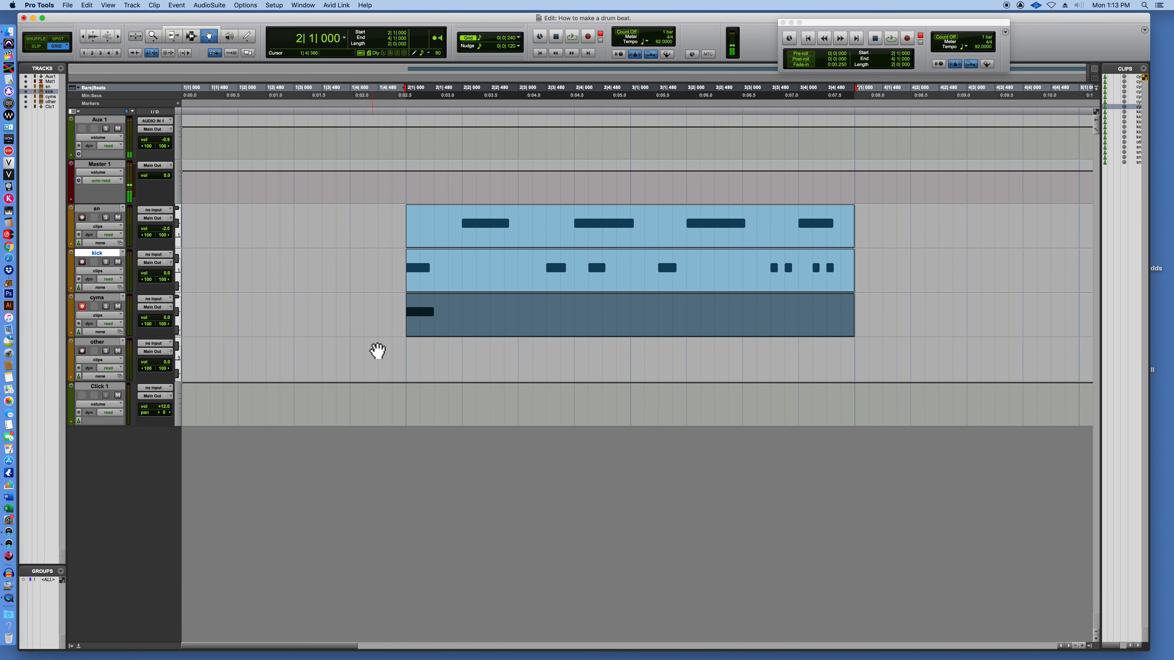
{"action": "key", "text": "super+equal"}
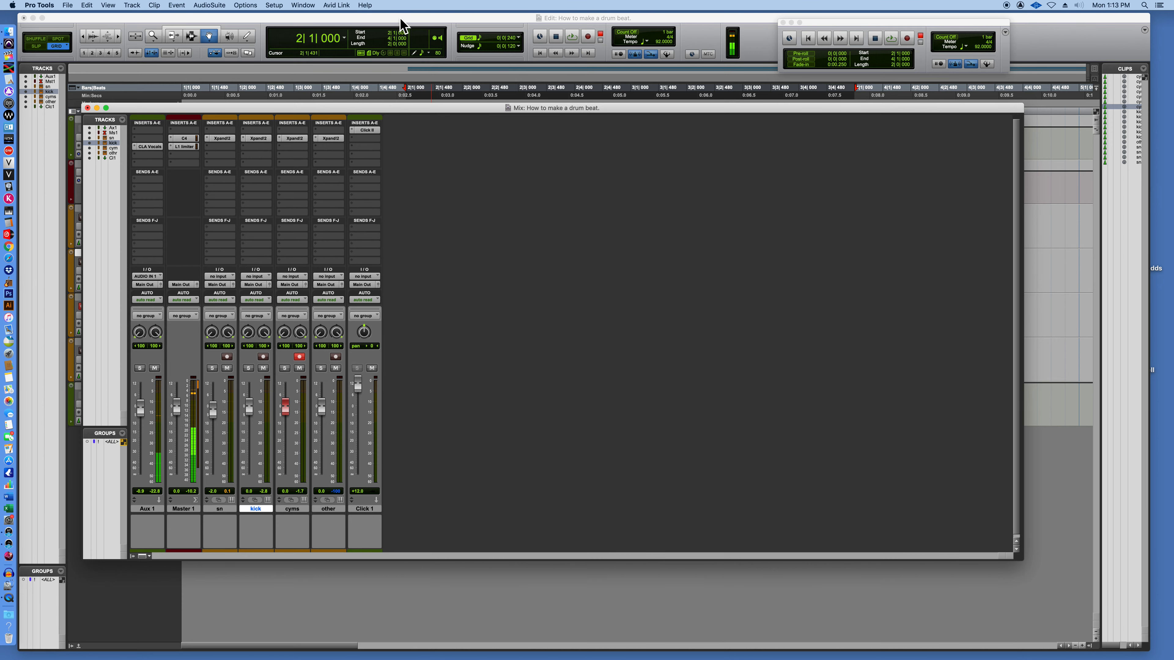
{"action": "key", "text": "super+equal"}
{"action": "key", "text": "ctrl+equal"}
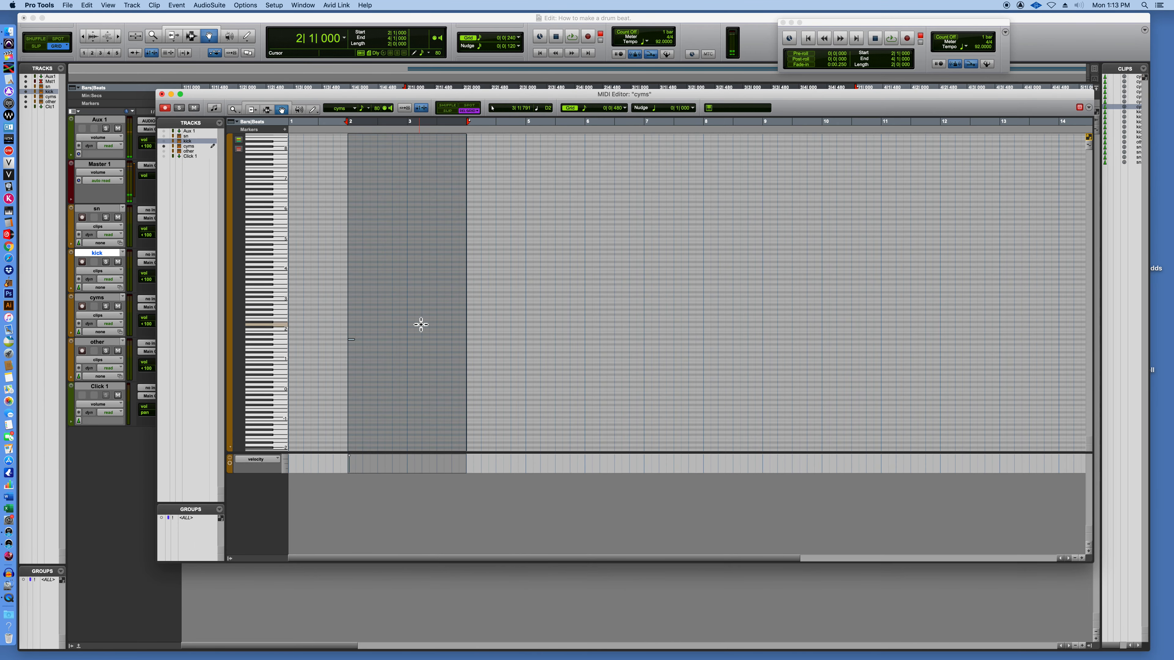
{"action": "key", "text": "space"}
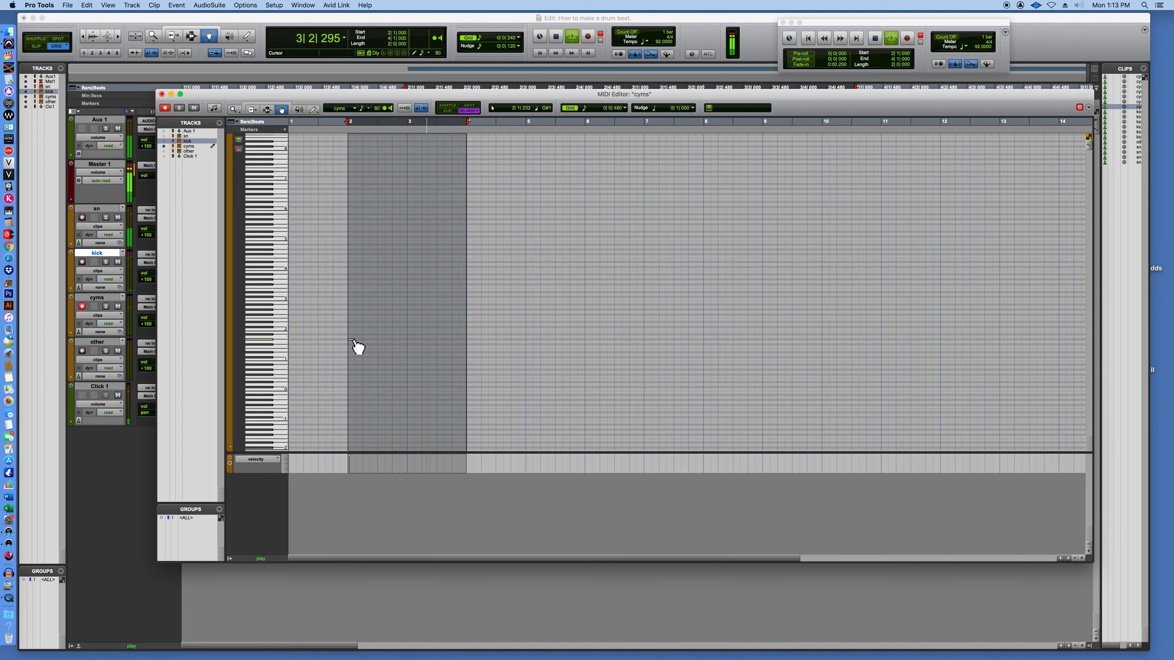
Add eighth-note cymbal hits to the cyms clip across bars 2 and 3, including one at 2|3|480.
{"action": "left_click", "coordinate": [389, 340]}
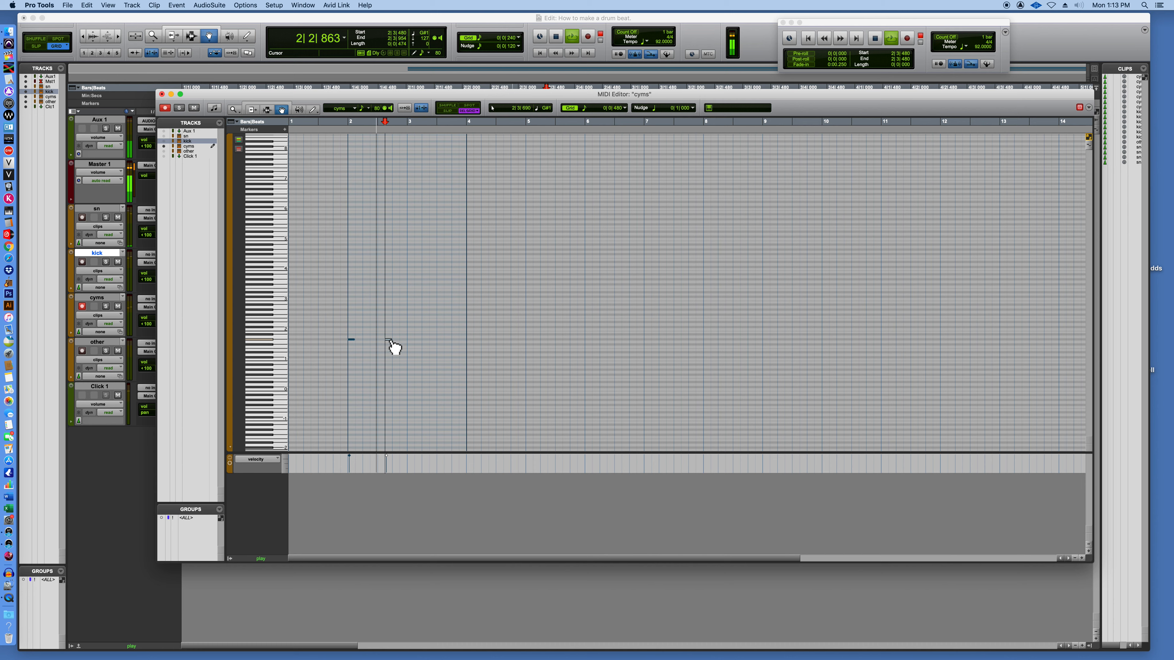
{"action": "left_click", "coordinate": [433, 340]}
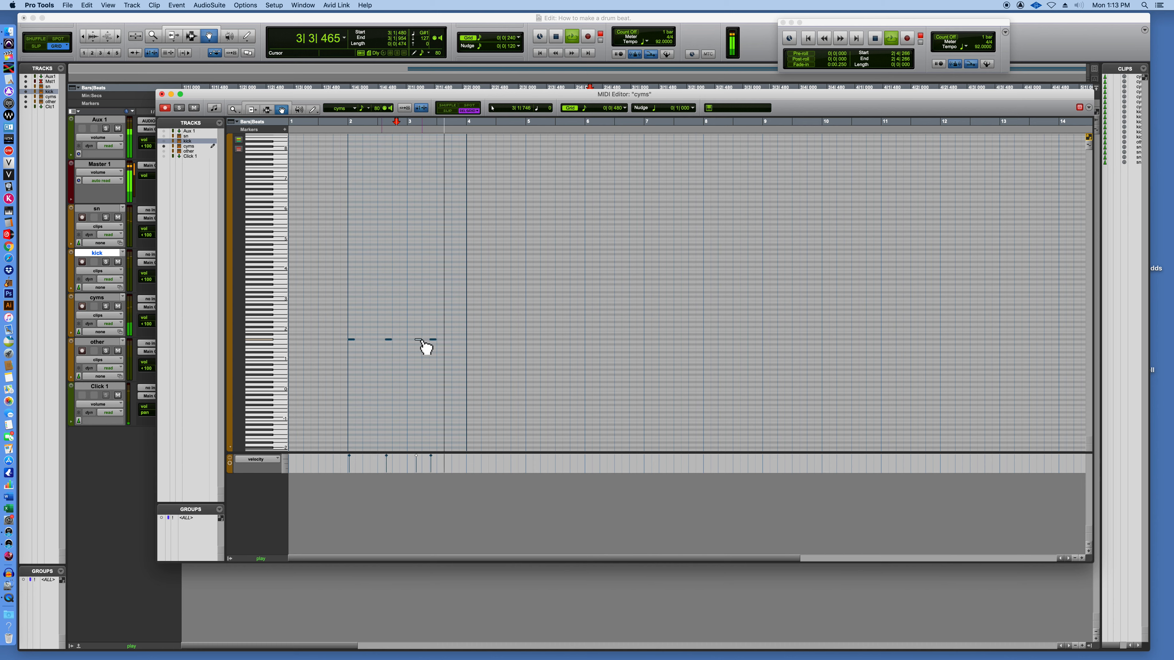
{"action": "left_click", "coordinate": [455, 340]}
{"action": "left_click", "coordinate": [464, 341]}
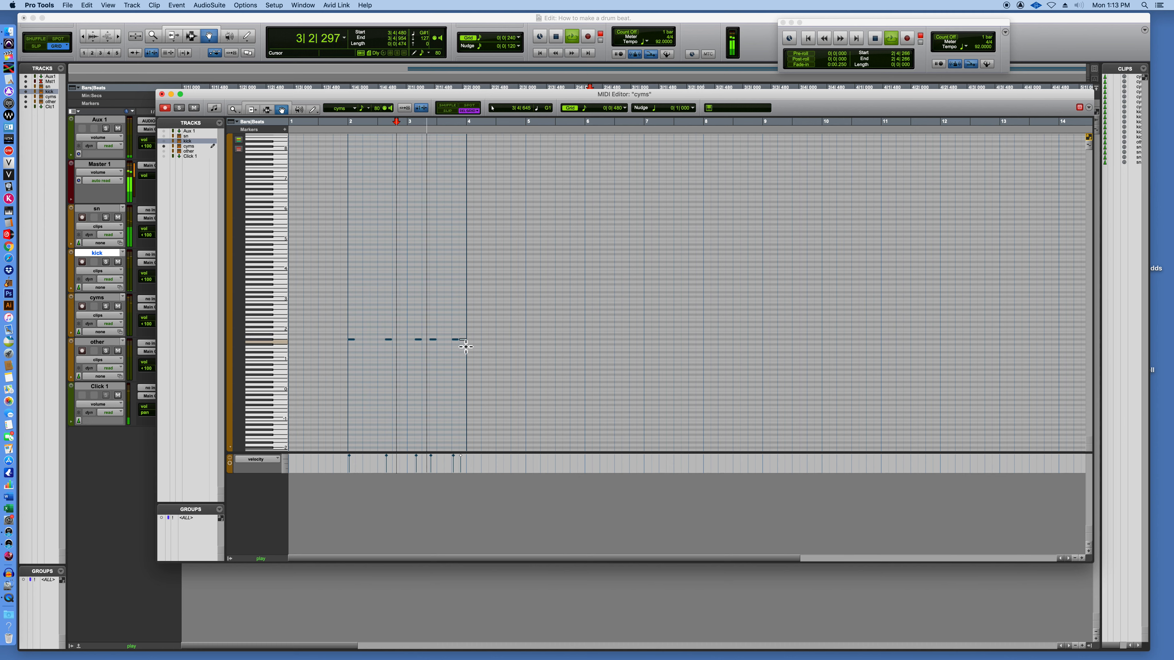
With the grid set to 1/16 note, delete every cymbal hit after the first and trim that first note to a sixteenth.
{"action": "left_click", "coordinate": [626, 109]}
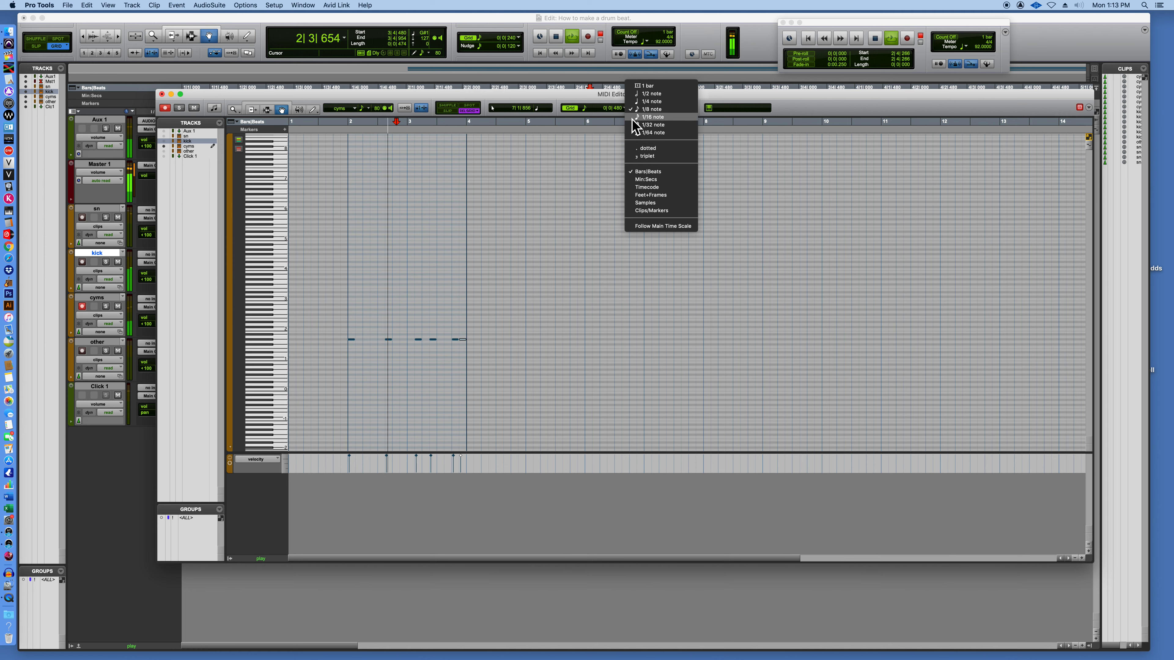
{"action": "left_click", "coordinate": [650, 117]}
{"action": "left_click_drag", "start_coordinate": [507, 298], "coordinate": [380, 359]}
{"action": "key", "text": "Delete"}
{"action": "left_click", "coordinate": [256, 111]}
{"action": "left_click_drag", "start_coordinate": [355, 340], "coordinate": [352, 340]}
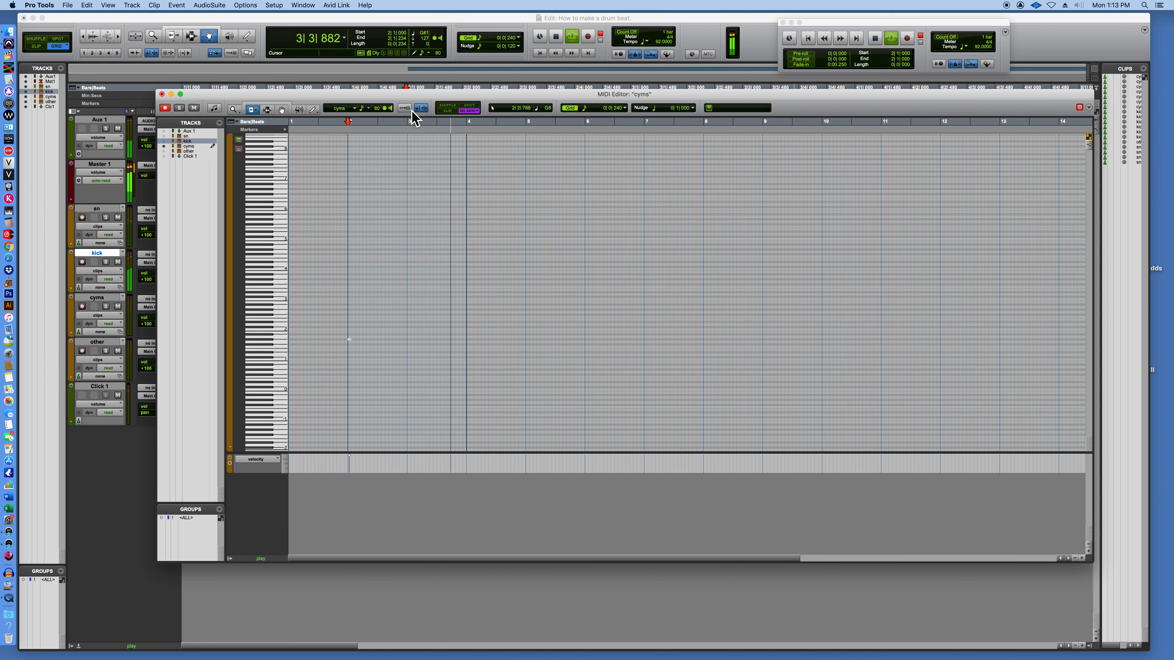
Place sixteenth-note cymbal hits across bars 2 and 3 on the same pitch, including 2|3|480, 2|4|000 and 2|4|720.
{"action": "left_click", "coordinate": [282, 110]}
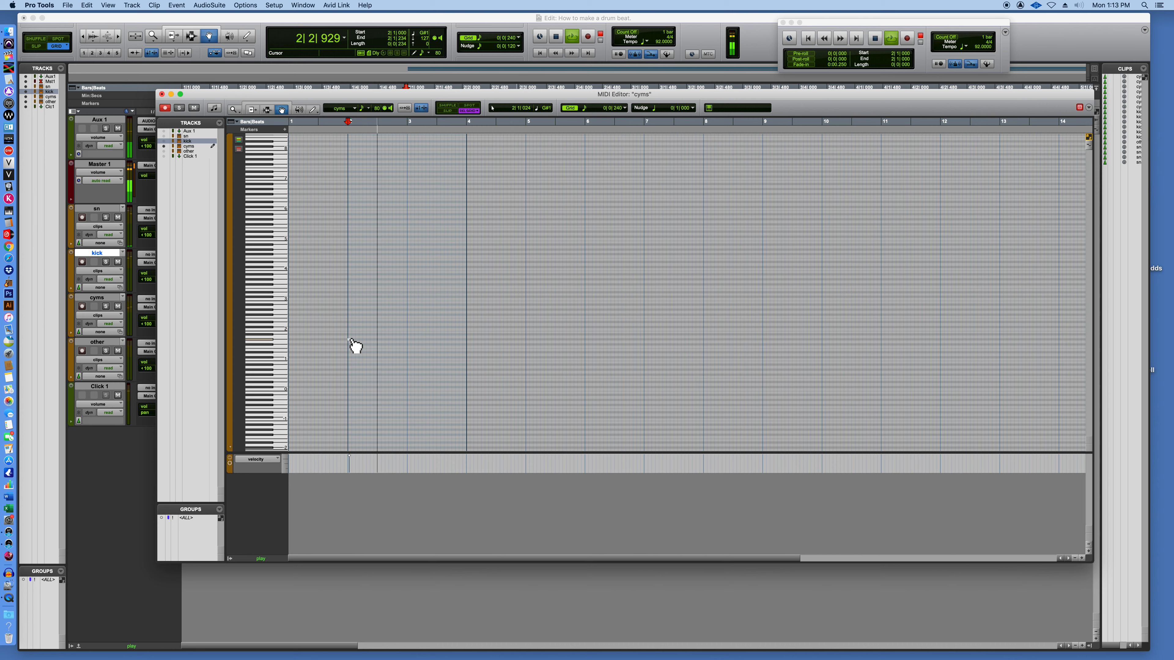
{"action": "left_click_drag", "start_coordinate": [351, 341], "coordinate": [388, 343]}
{"action": "left_click", "coordinate": [400, 343]}
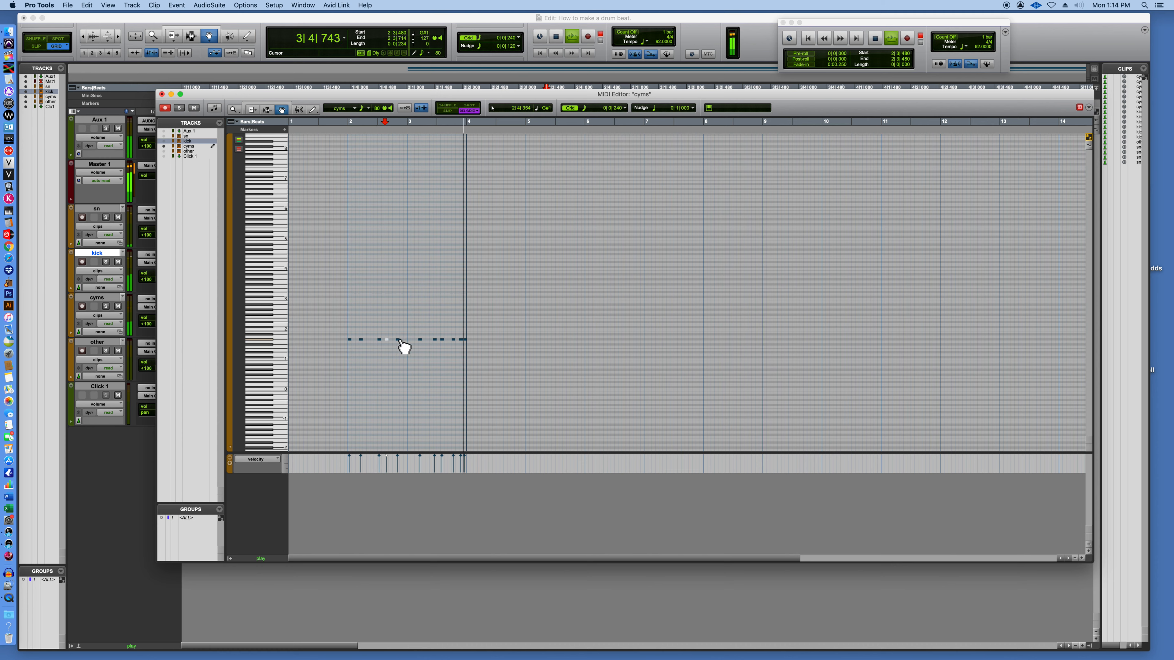
{"action": "left_click", "coordinate": [401, 340]}
{"action": "left_click", "coordinate": [397, 341]}
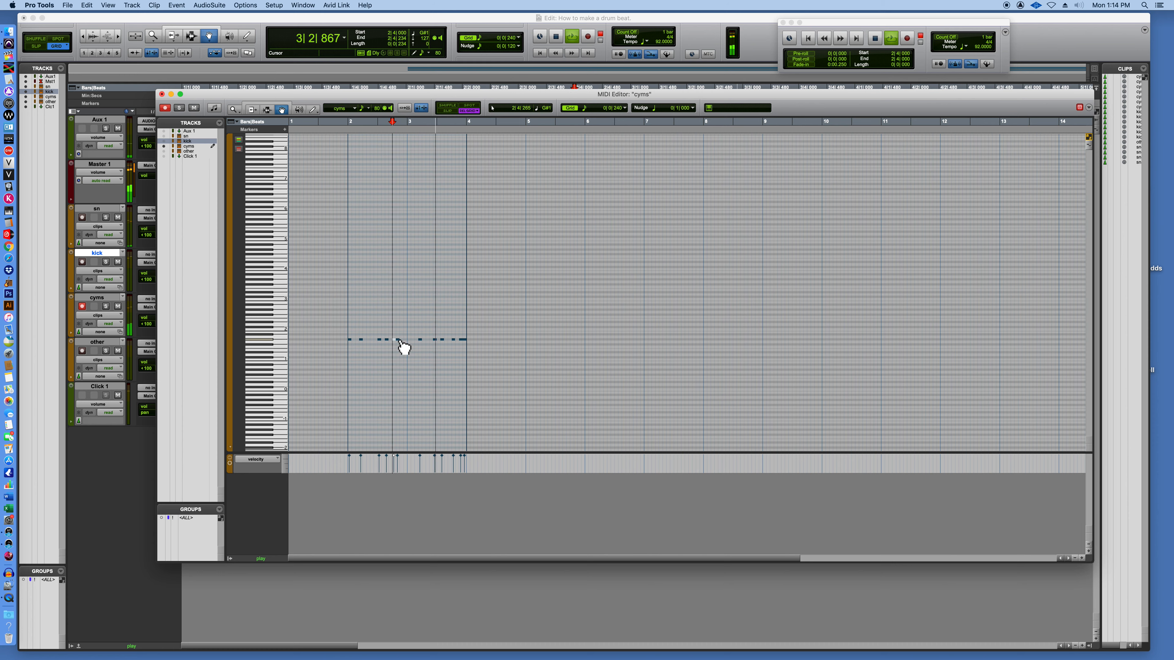
{"action": "left_click", "coordinate": [406, 340]}
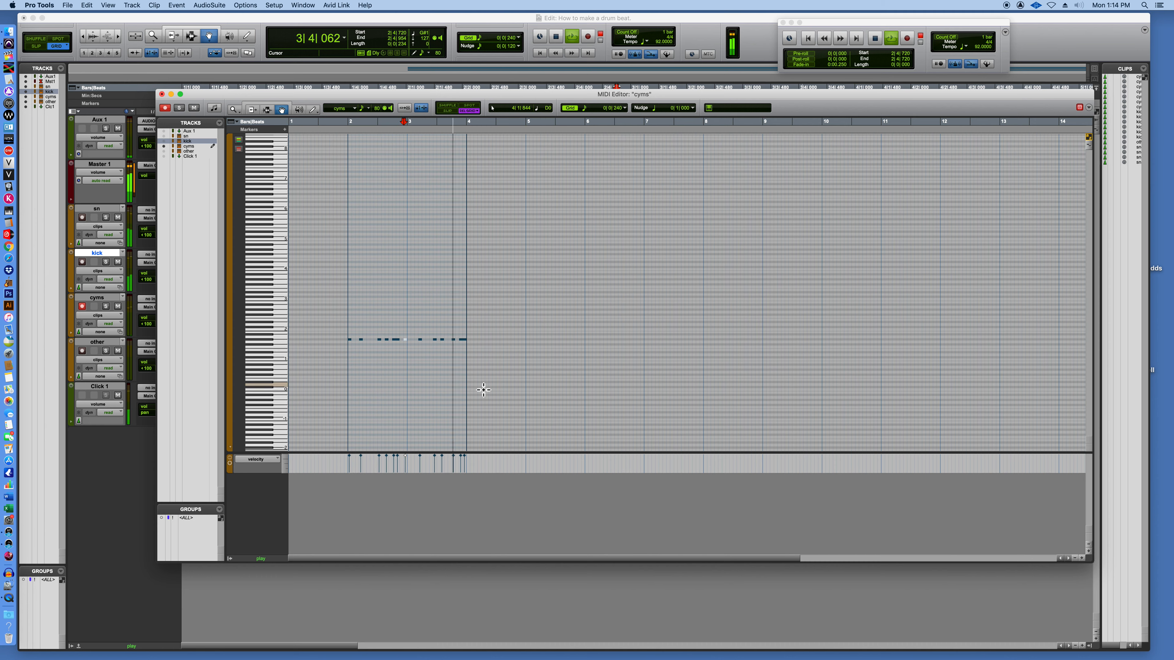
Fill in more sixteenth-note cymbal hits at 3|3|480, 3|4|240 and around 2|1|480.
{"action": "left_click", "coordinate": [441, 340]}
{"action": "left_click", "coordinate": [446, 340]}
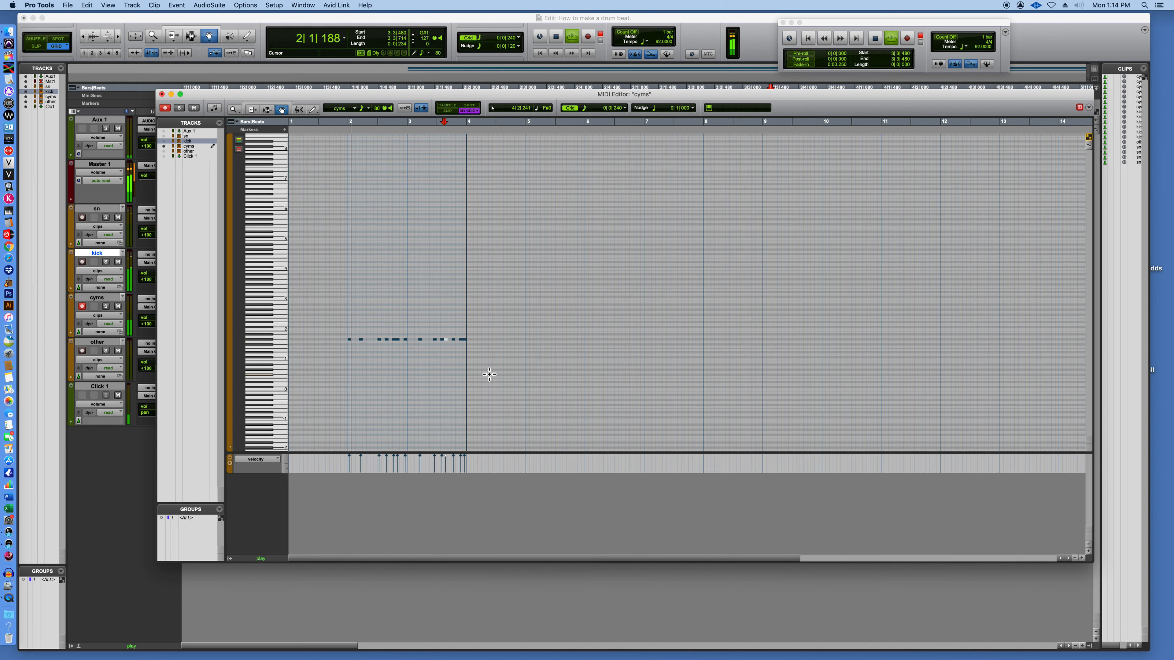
{"action": "left_click", "coordinate": [455, 340]}
{"action": "left_click", "coordinate": [457, 340]}
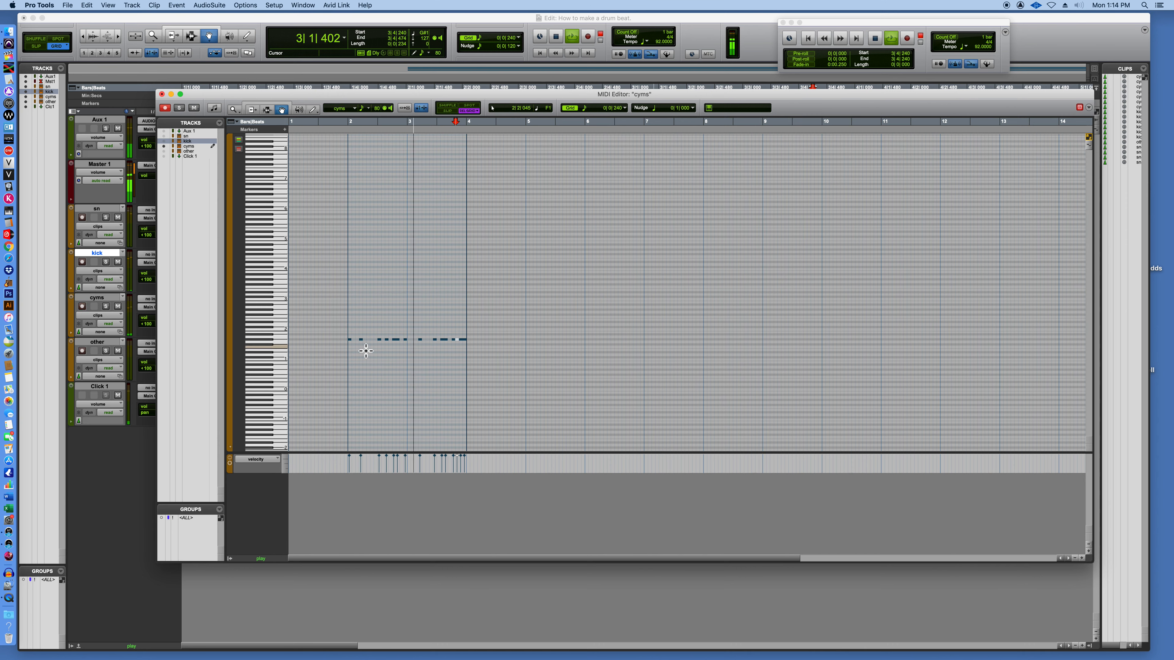
{"action": "left_click", "coordinate": [361, 341]}
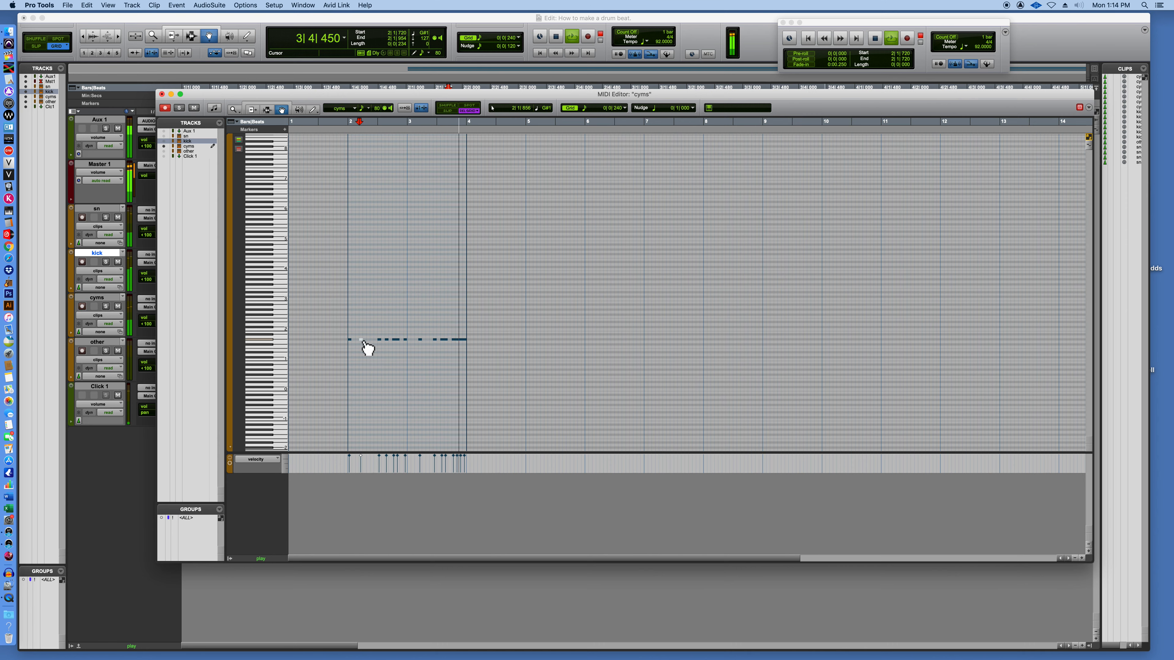
{"action": "left_click_drag", "start_coordinate": [362, 341], "coordinate": [359, 345], "text": "alt"}
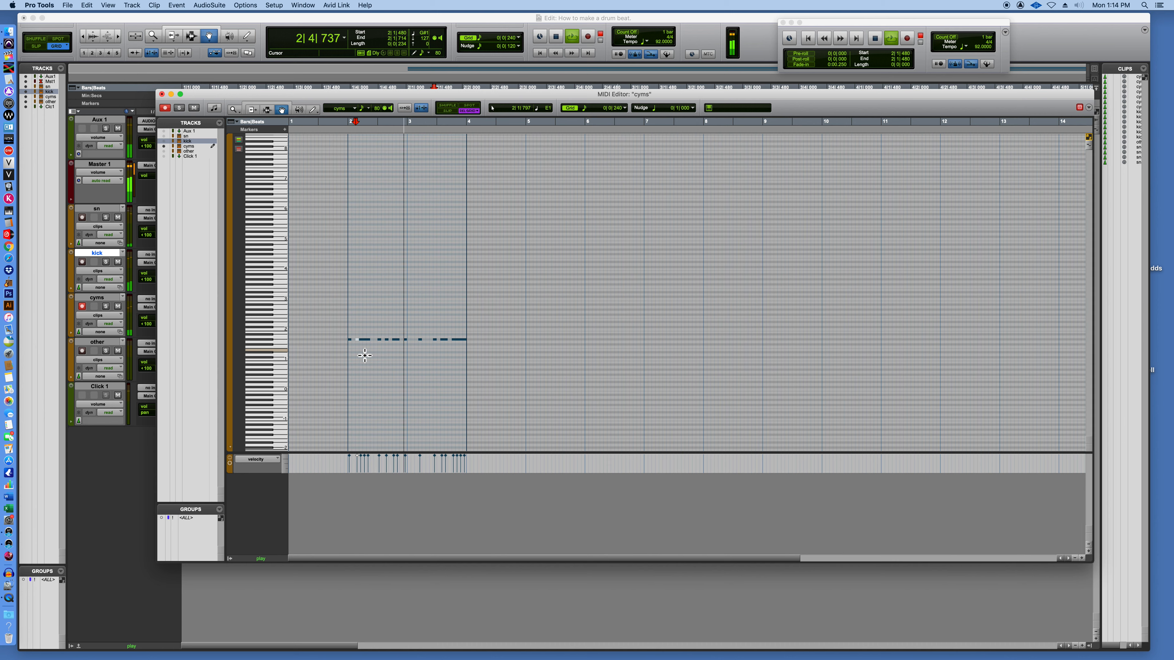
Raise the cymbal hits at 2|3|480, 3|4|240 and 3|3|480 to Bb1.
{"action": "left_click", "coordinate": [388, 340]}
{"action": "left_click_drag", "start_coordinate": [388, 340], "coordinate": [386, 336]}
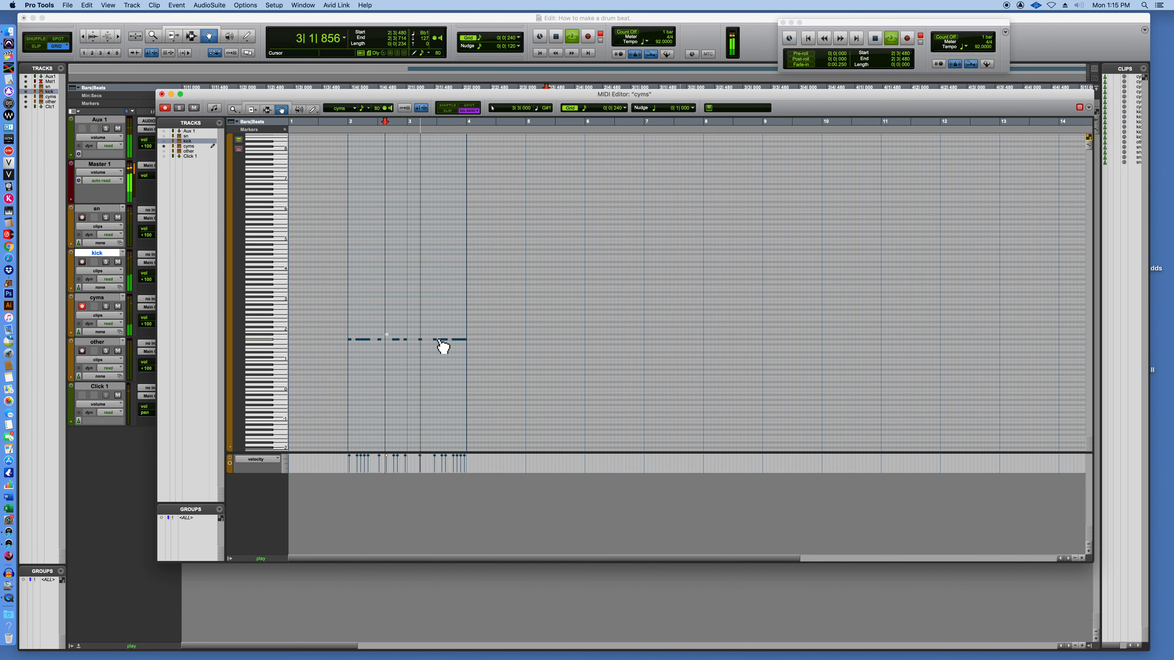
{"action": "left_click_drag", "start_coordinate": [451, 343], "coordinate": [449, 338]}
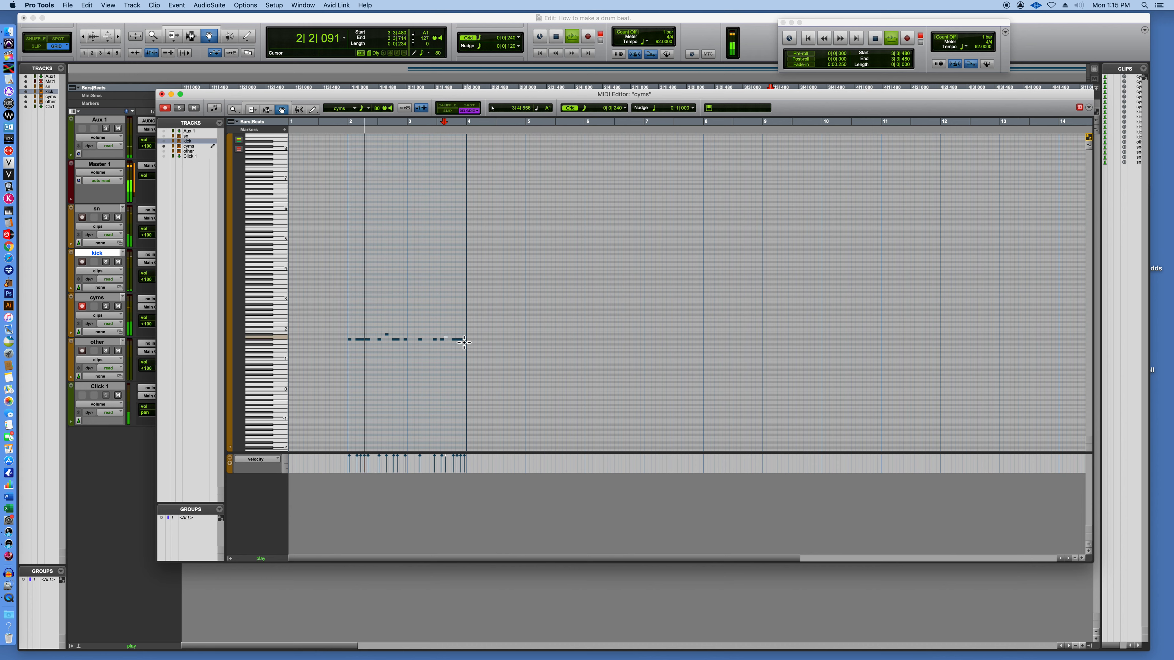
{"action": "left_click", "coordinate": [459, 335]}
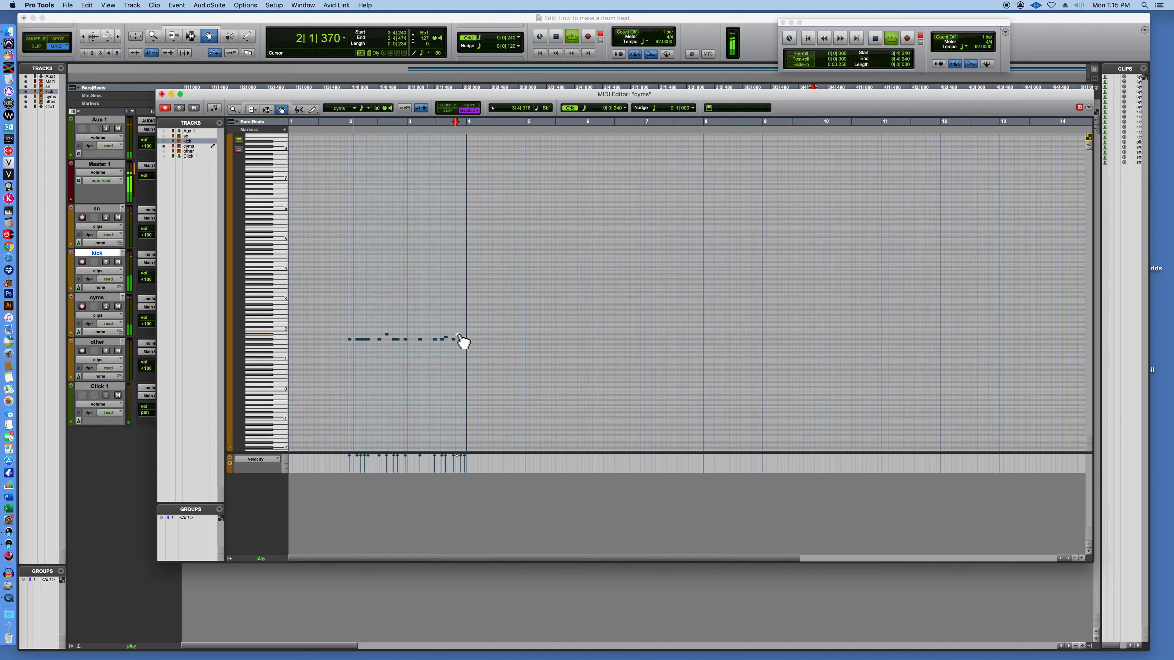
{"action": "left_click", "coordinate": [447, 338]}
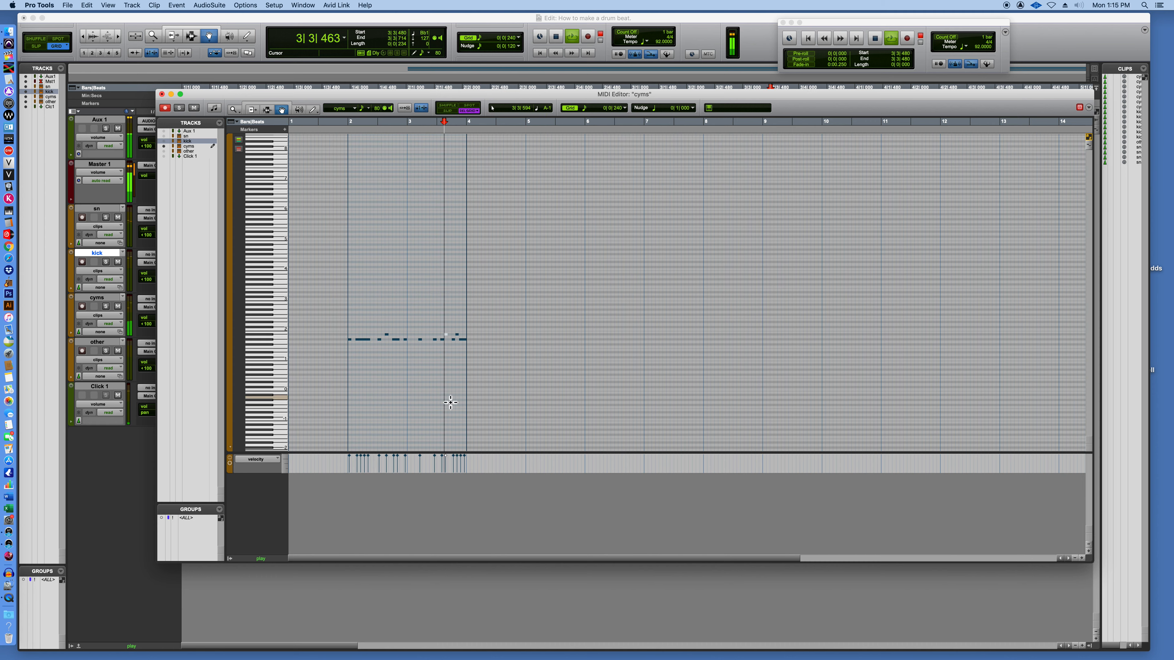
Set the session tempo to 75 BPM and play the beat from the start of bar 2.
{"action": "key", "text": "space"}
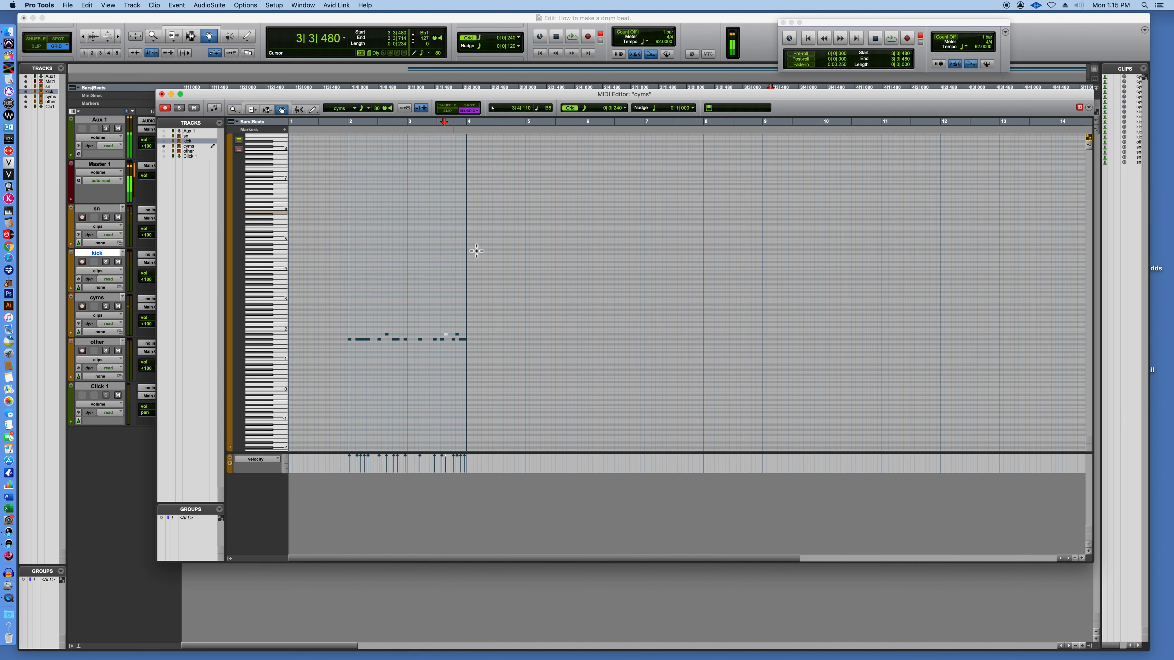
{"action": "key", "text": "space"}
{"action": "left_click_drag", "start_coordinate": [982, 48], "coordinate": [982, 58]}
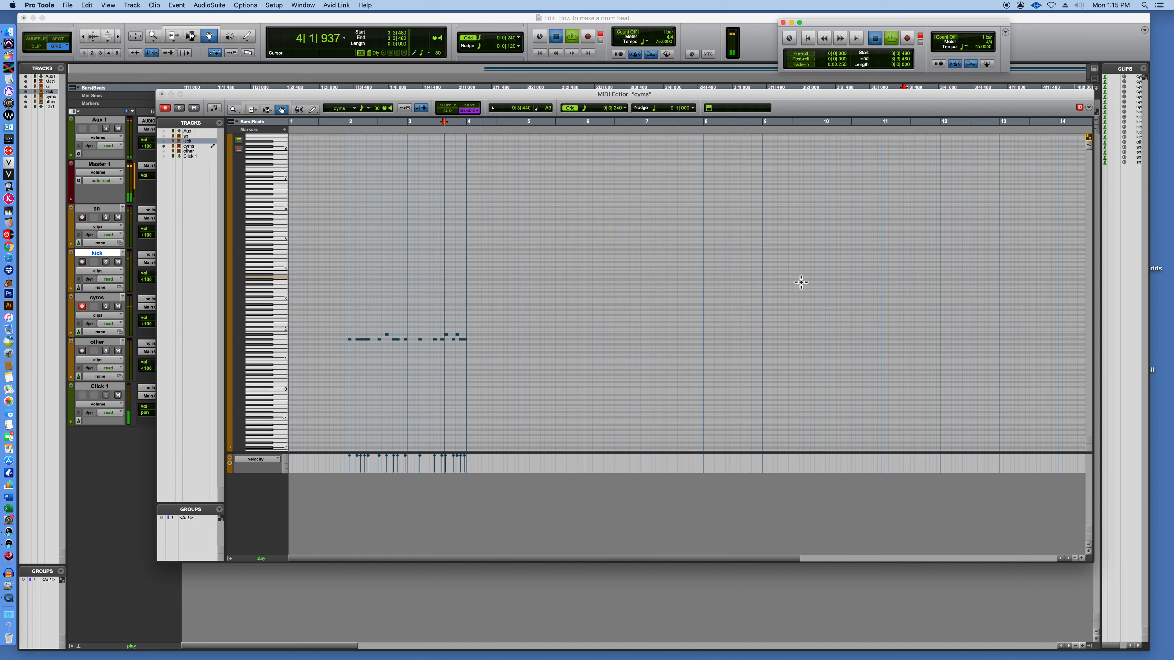
{"action": "left_click", "coordinate": [347, 258]}
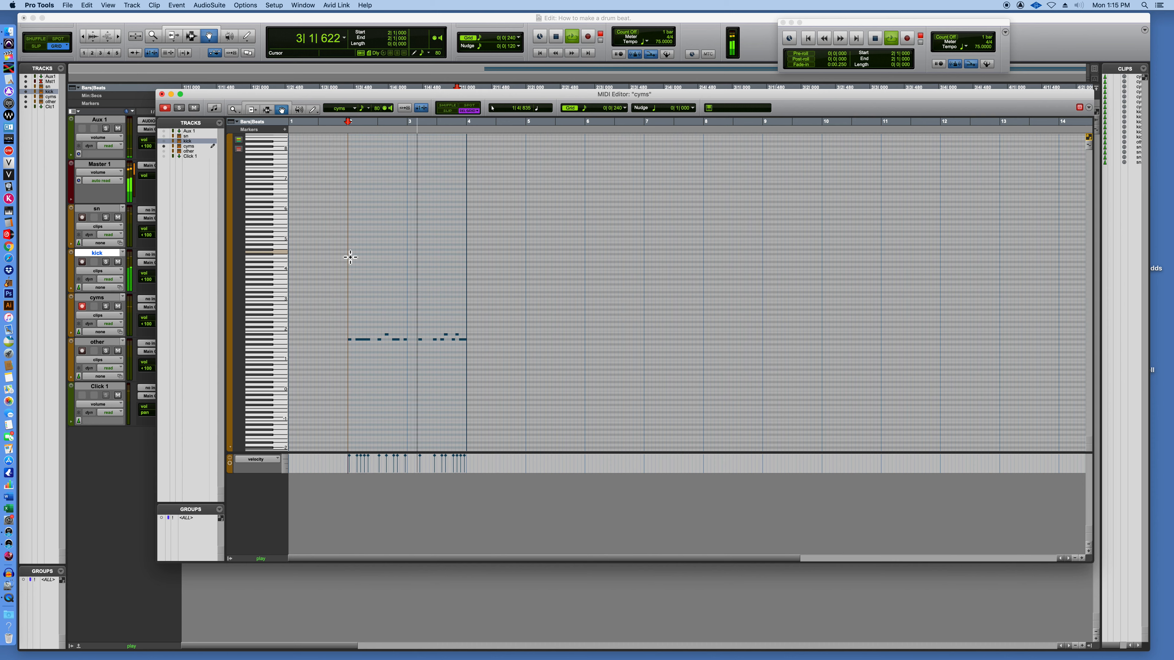
{"action": "key", "text": "space"}
Set the session tempo to 139 BPM and play the beat from the start of bar 2.
{"action": "left_click_drag", "start_coordinate": [980, 48], "coordinate": [985, 19]}
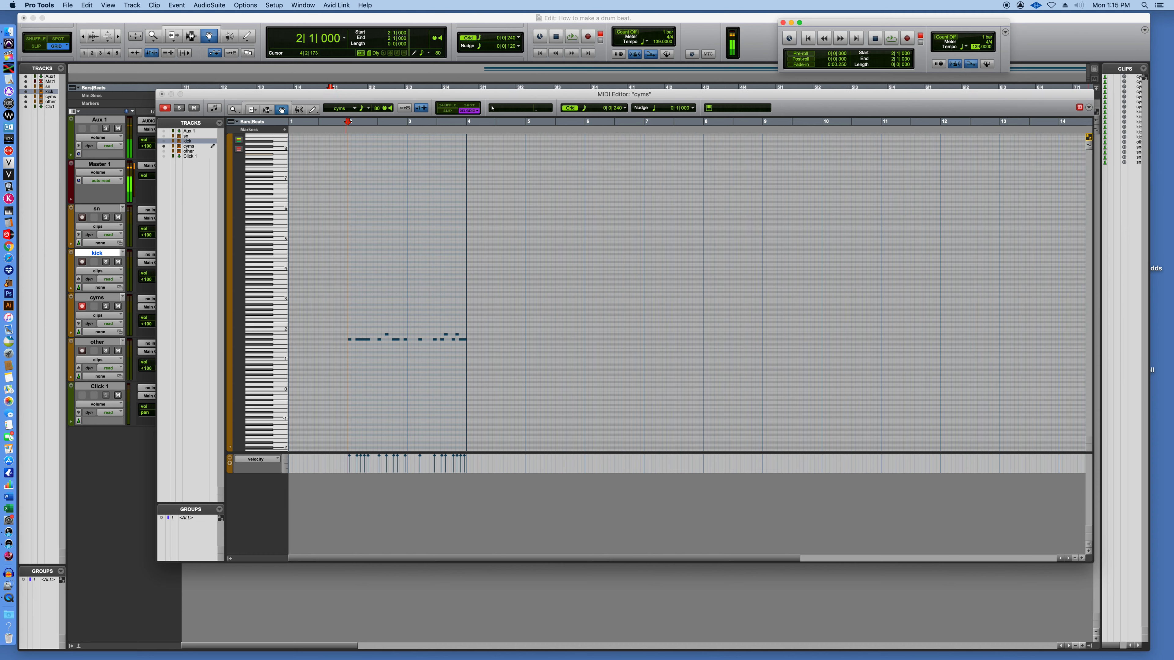
{"action": "left_click", "coordinate": [352, 309]}
{"action": "key", "text": "space"}
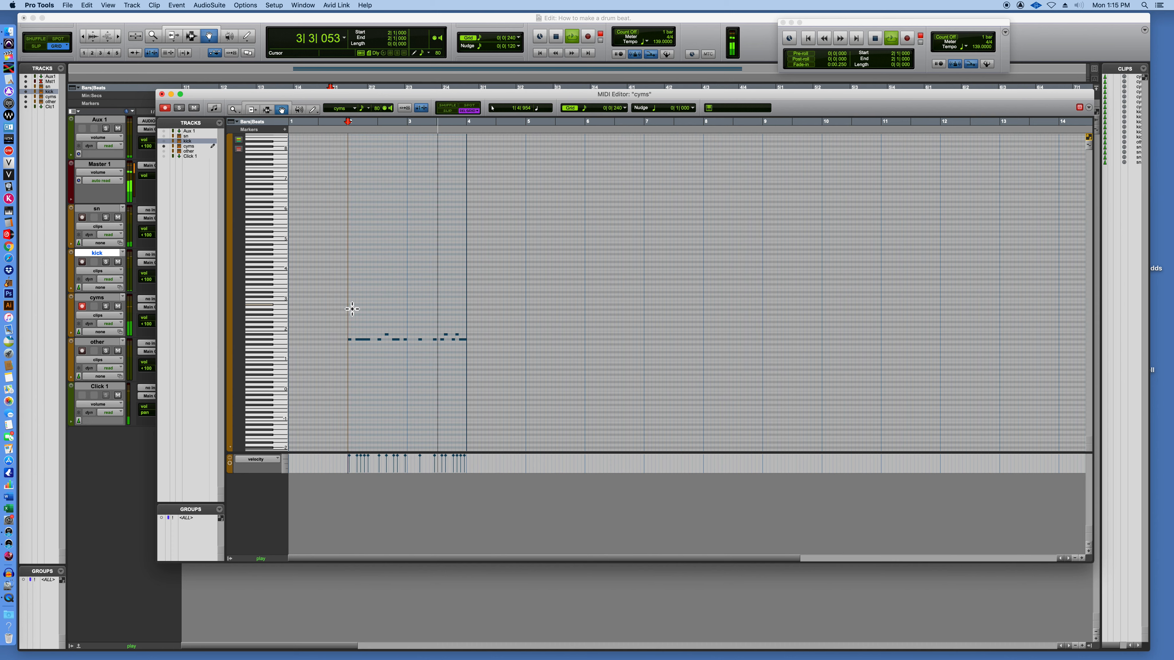
{"action": "key", "text": "space"}
Set the session tempo to 110 BPM and return from the cyms MIDI Editor to the Edit window.
{"action": "left_click_drag", "start_coordinate": [982, 48], "coordinate": [980, 64]}
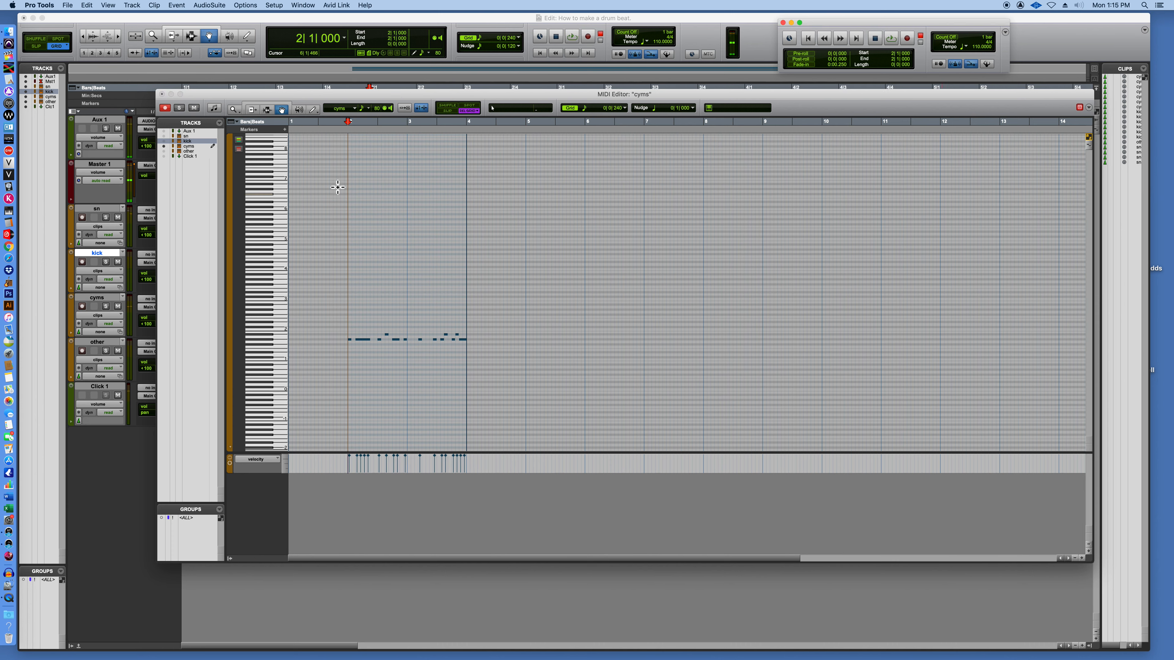
{"action": "left_click", "coordinate": [270, 38]}
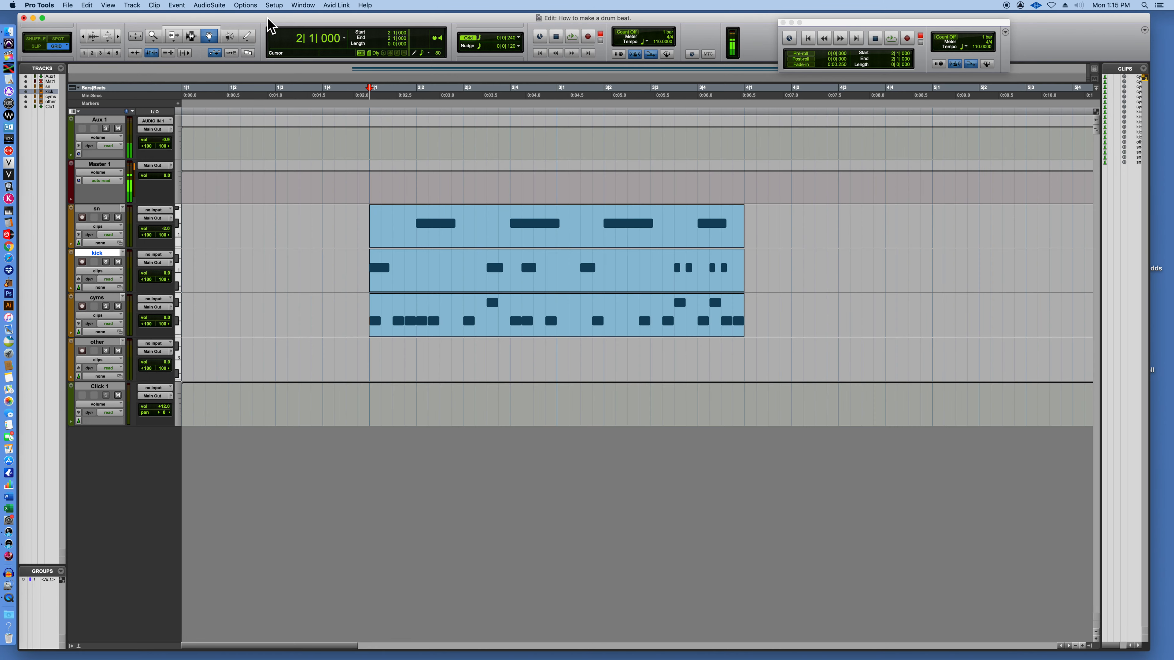
Select the sn, kick and cyms clips together, move them to bar 1 and place a copy at bar 3.
{"action": "left_click", "coordinate": [498, 236]}
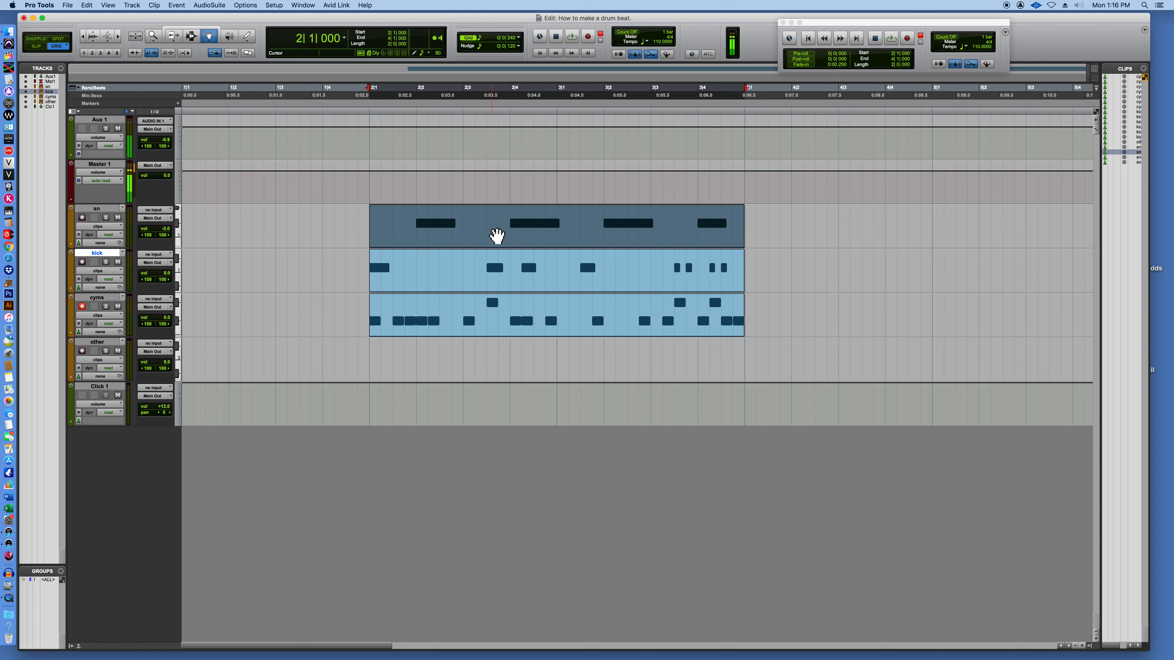
{"action": "key", "text": "super+bracketleft"}
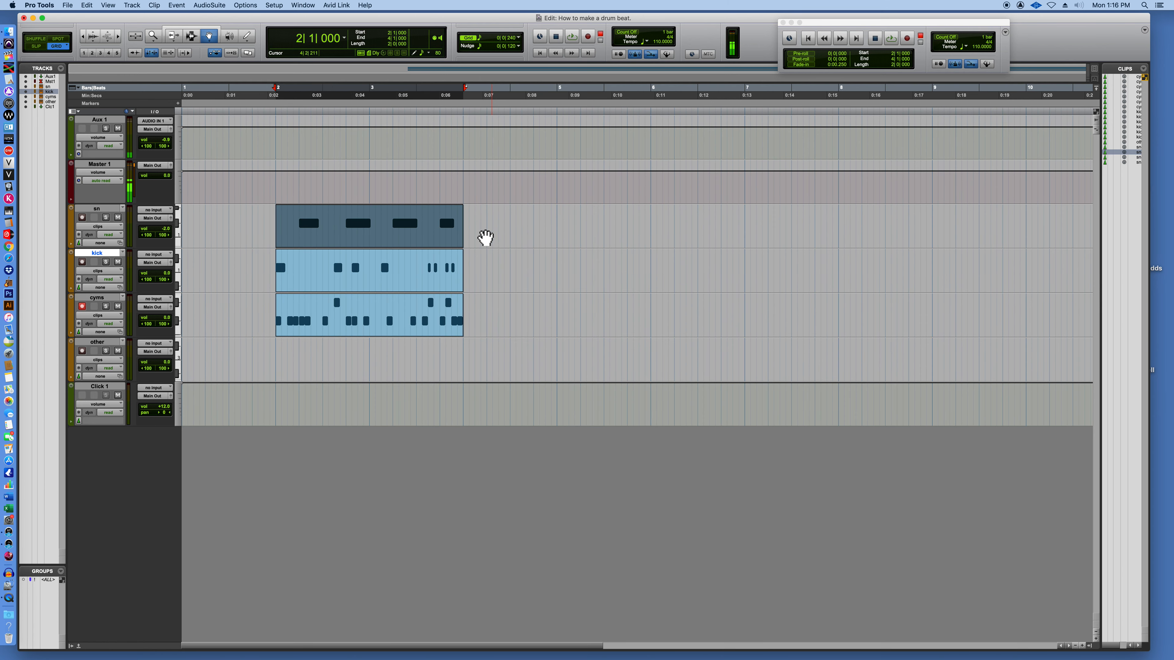
{"action": "left_click", "coordinate": [320, 282], "text": "shift"}
{"action": "left_click", "coordinate": [316, 324], "text": "shift"}
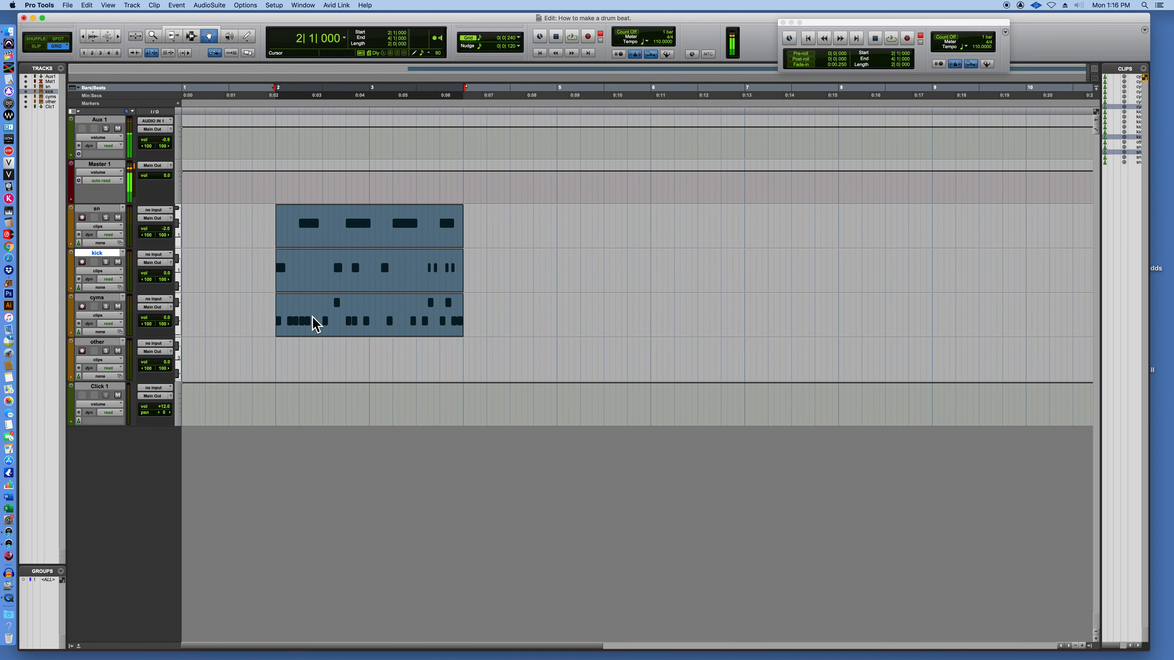
{"action": "left_click_drag", "start_coordinate": [308, 235], "coordinate": [389, 236]}
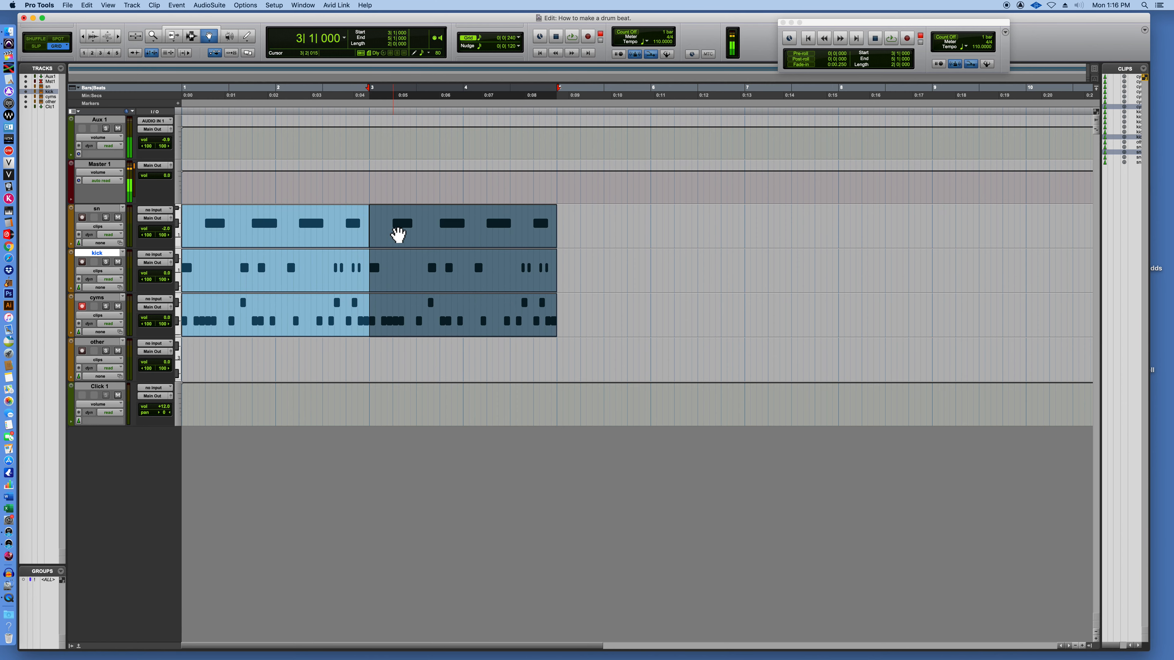